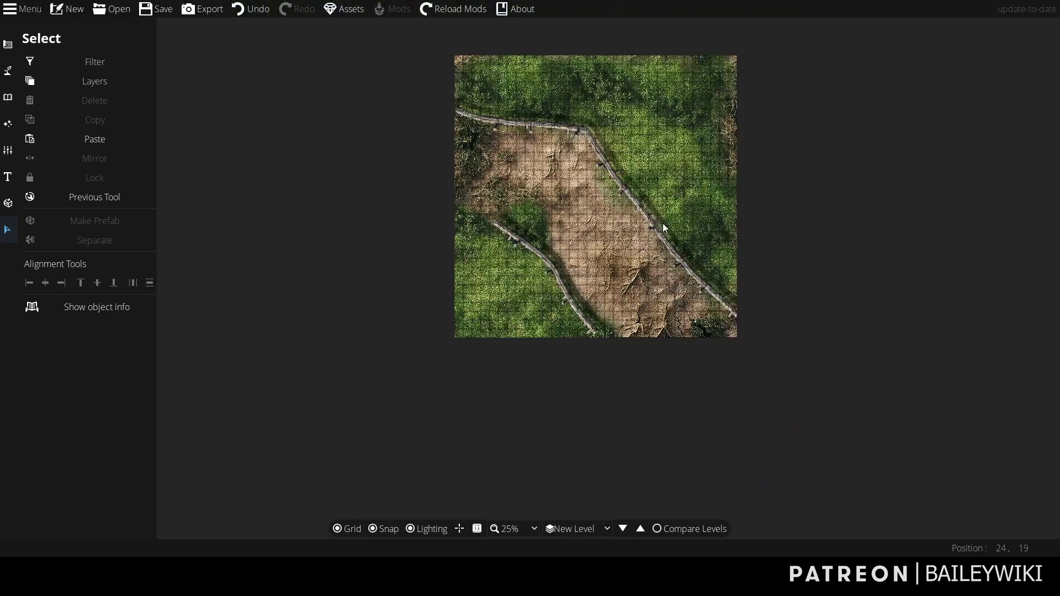
scroll(680, 237, up, 1)
scroll(796, 281, up, 1)
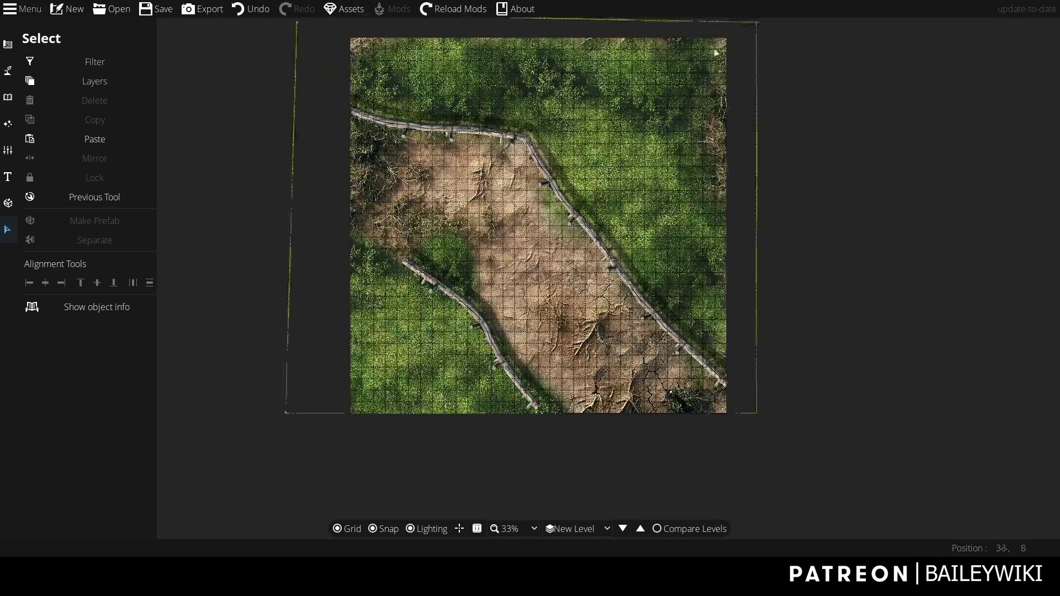
Step: Pan around the forest path map, open the Design tools, and briefly check the Menu
click(7, 43)
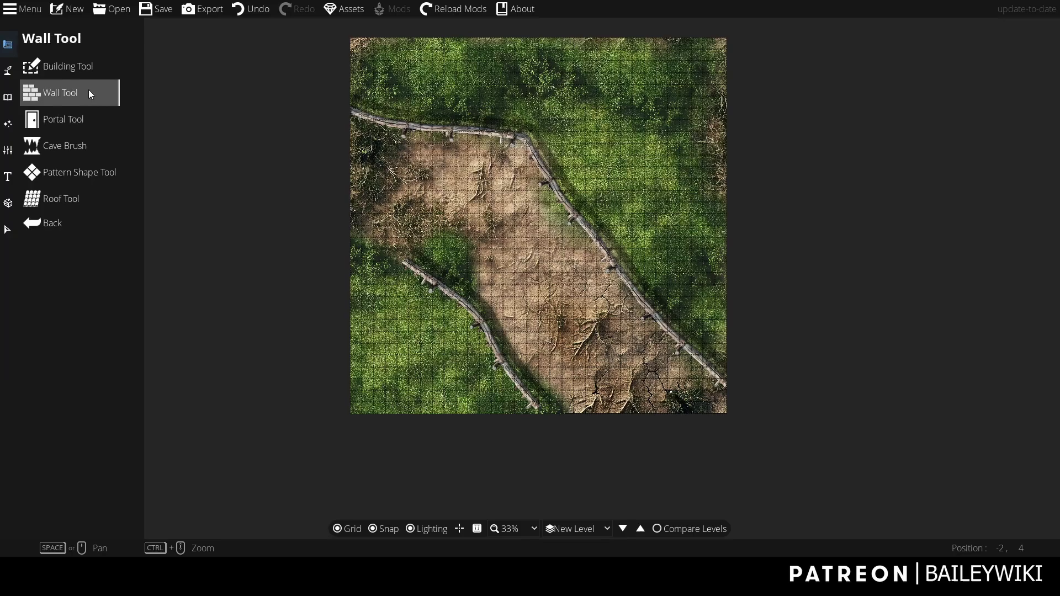
scroll(216, 186, up, 1)
scroll(271, 214, up, 1)
scroll(270, 214, up, 1)
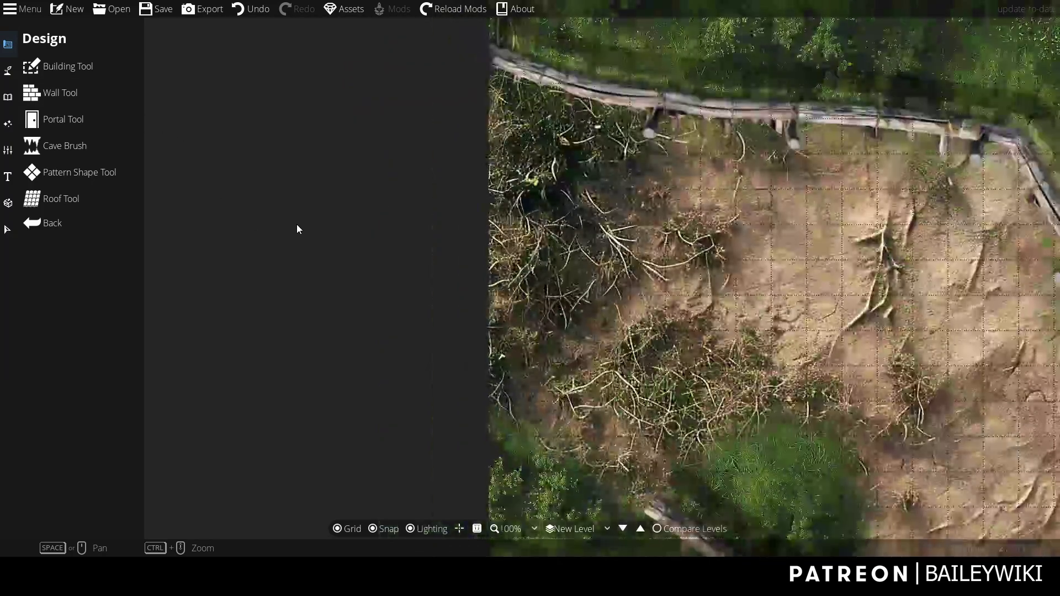
scroll(197, 207, down, 1)
scroll(196, 207, down, 1)
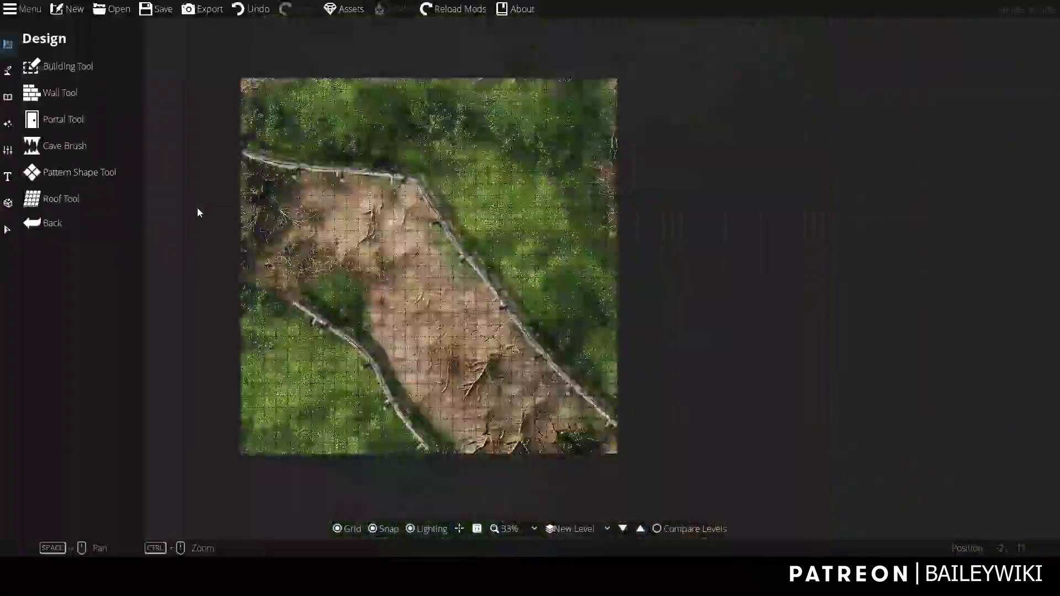
scroll(204, 185, up, 1)
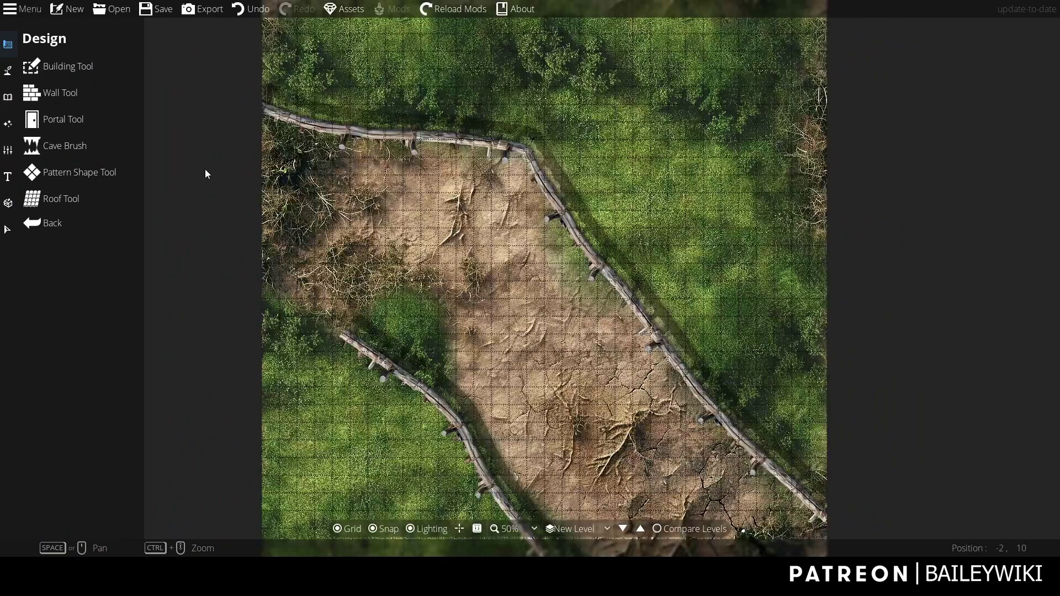
scroll(204, 169, up, 1)
scroll(162, 238, down, 1)
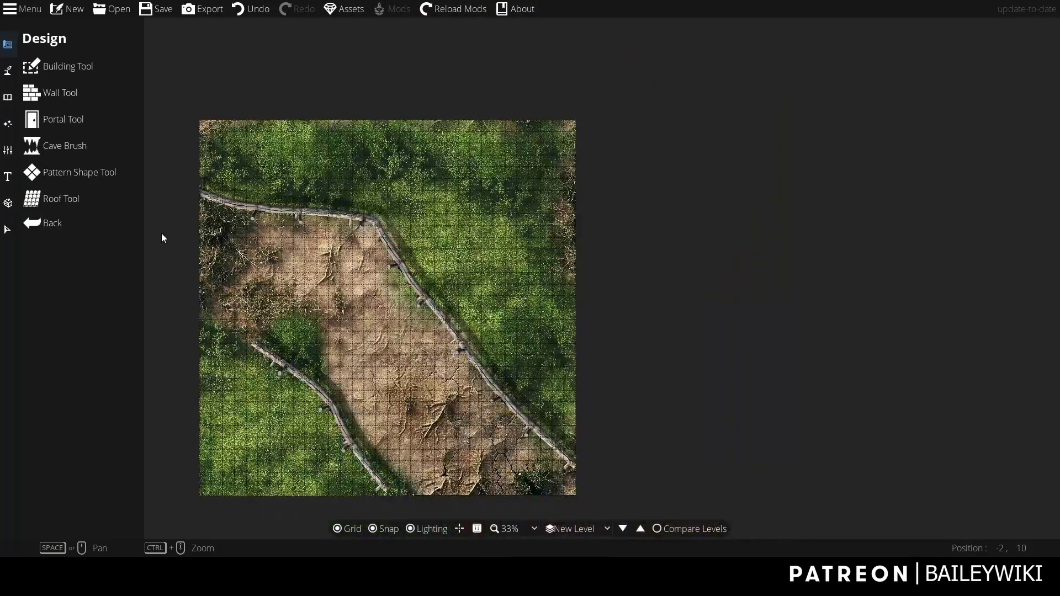
drag(162, 238, 213, 170)
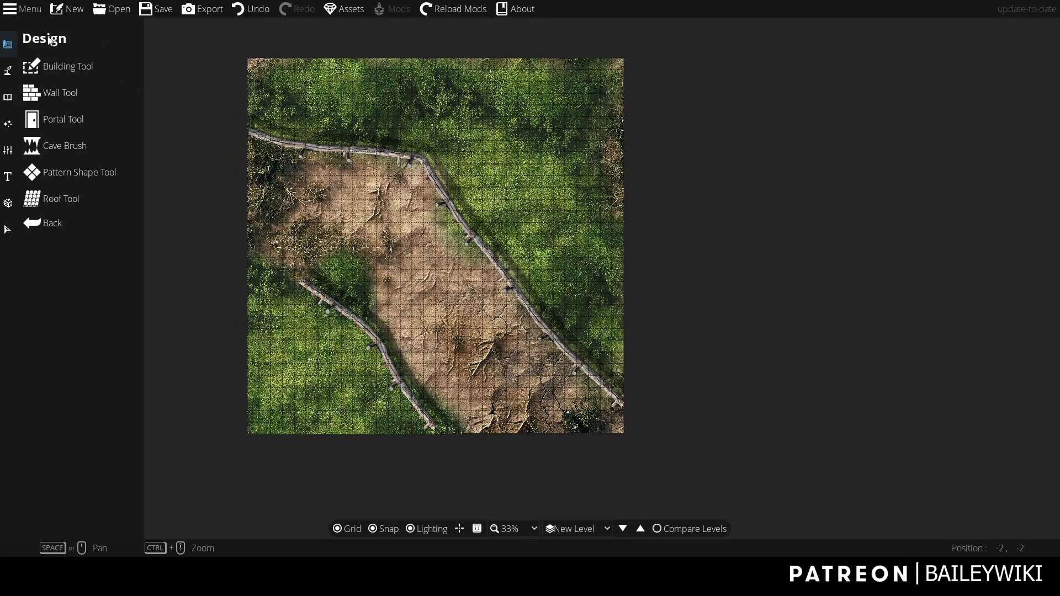
click(34, 8)
key(Escape)
scroll(552, 323, up, 1)
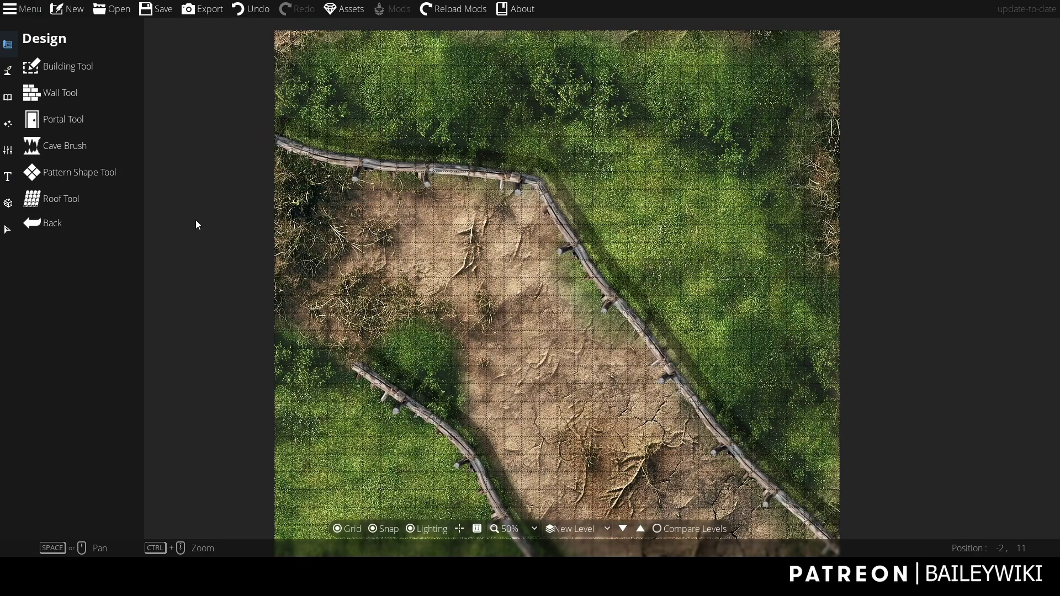
drag(240, 199, 192, 194)
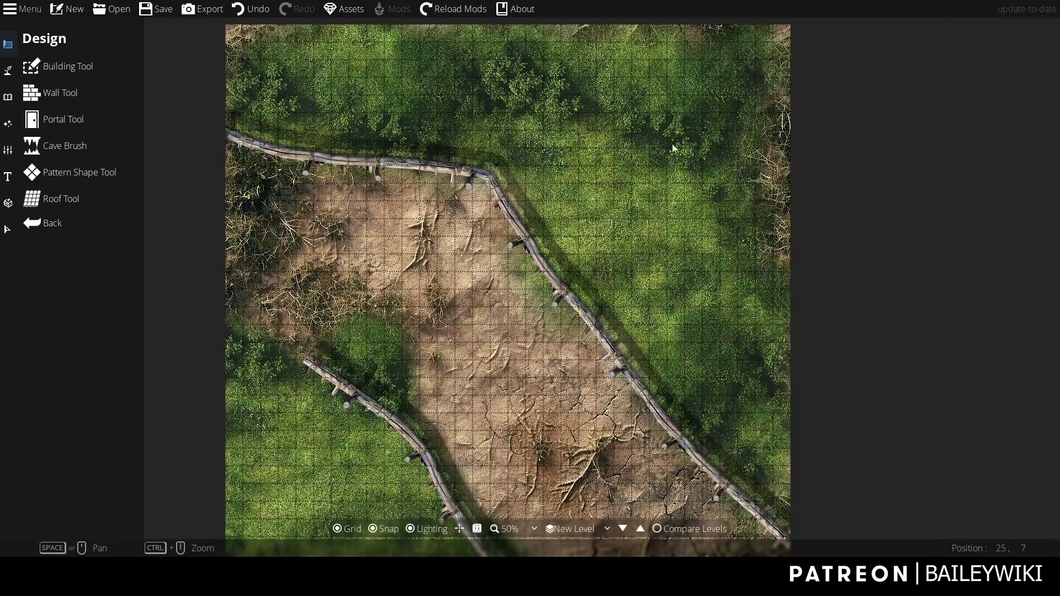
scroll(541, 370, up, 2)
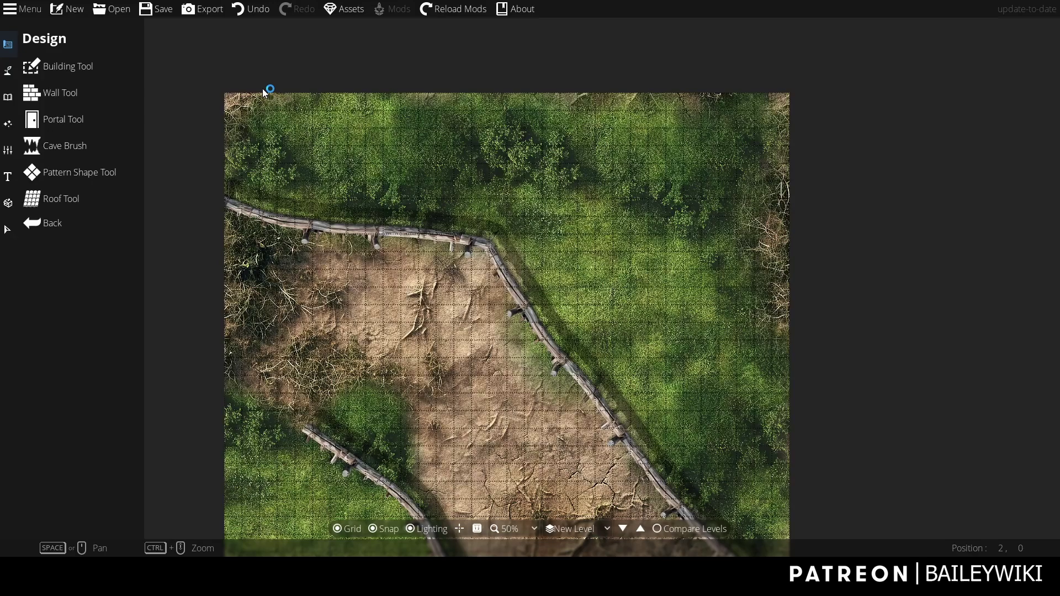
drag(686, 361, 308, 102)
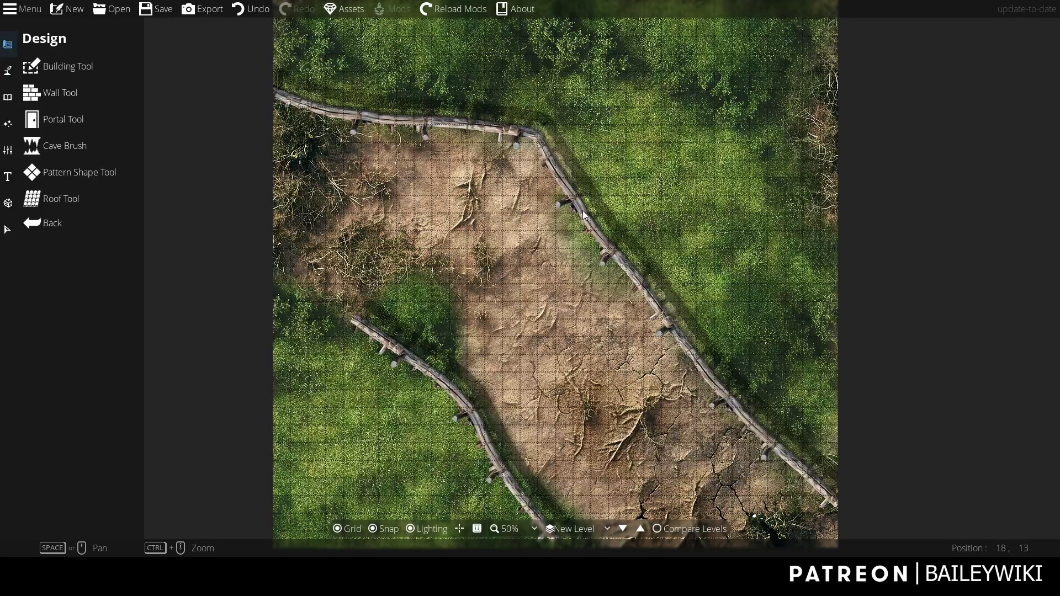
drag(583, 216, 484, 209)
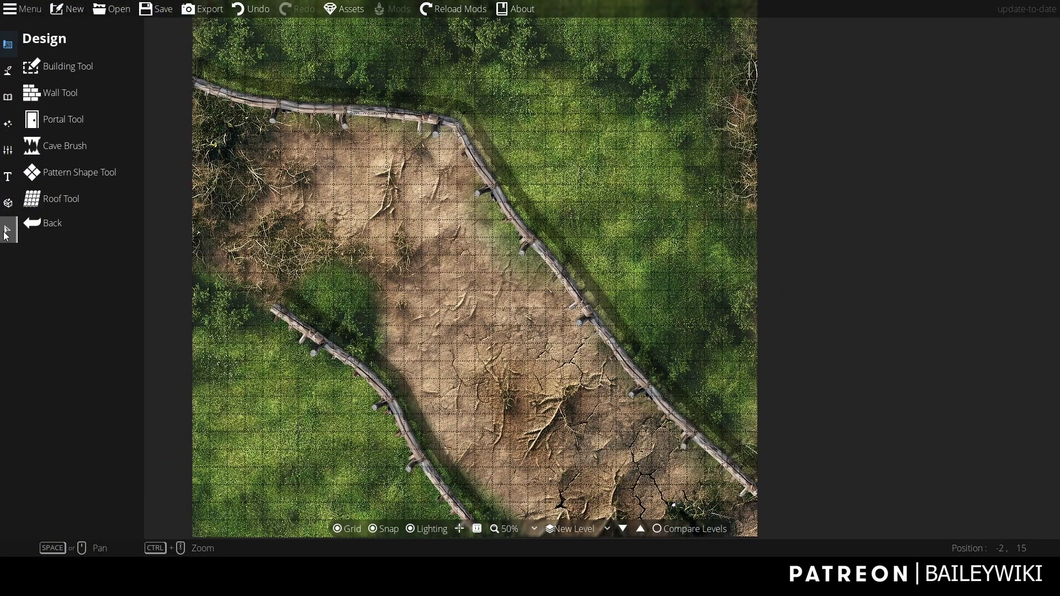
Step: With the Select tool, drag a map object slightly right, then deselect it
click(8, 230)
scroll(341, 237, down, 1)
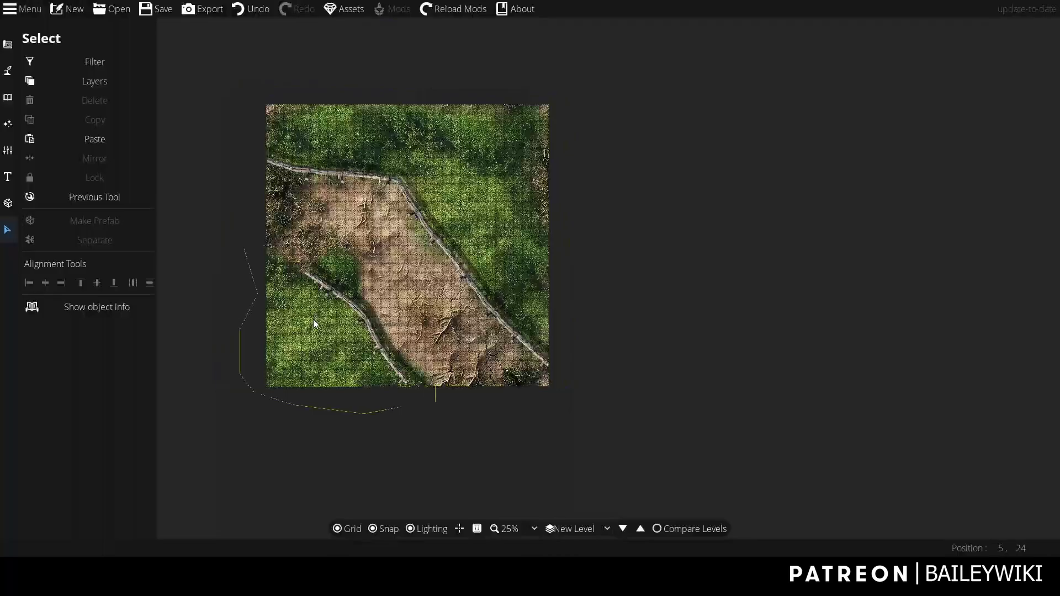
click(314, 343)
mouse_move(304, 322)
mouse_down()
mouse_move(329, 314)
mouse_move(377, 332)
mouse_move(356, 314)
mouse_up()
scroll(339, 309, up, 2)
click(357, 315)
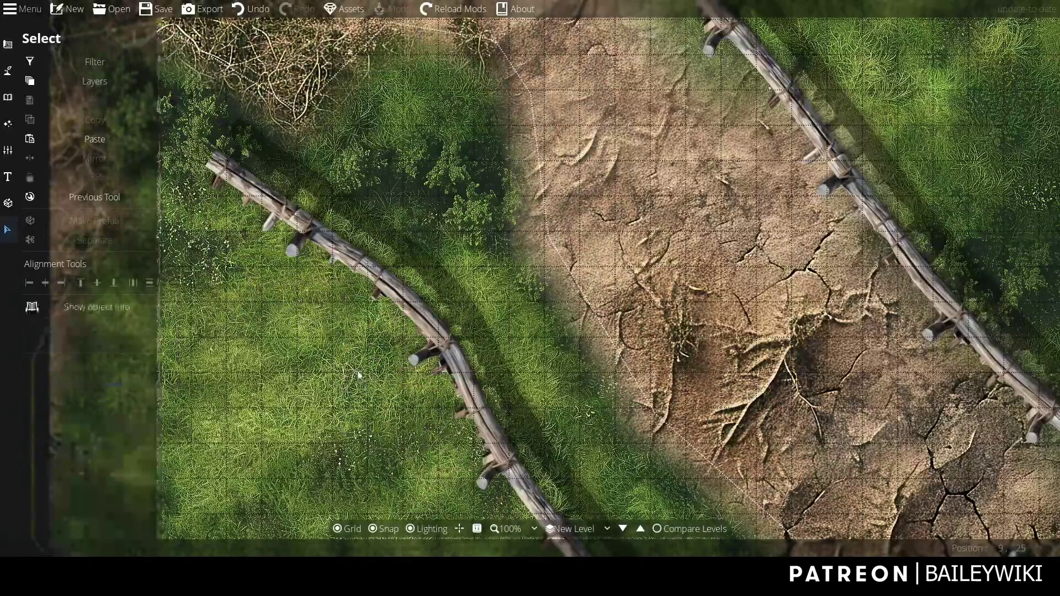
scroll(353, 258, down, 1)
Step: Move the grass pattern patch down-left beside the lower fence, then delete a pattern piece
click(289, 293)
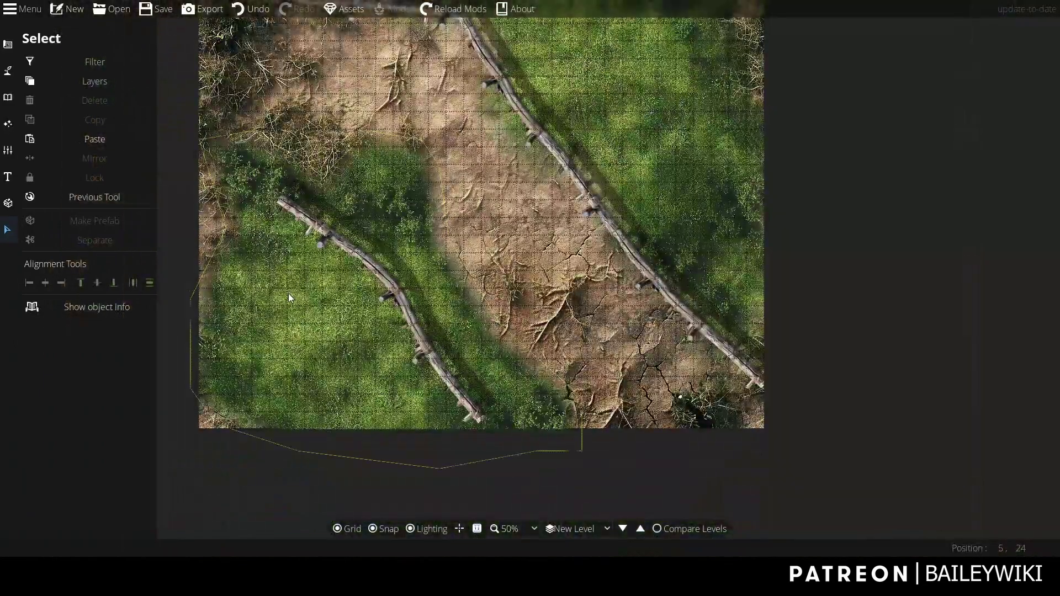
drag(289, 308, 248, 335)
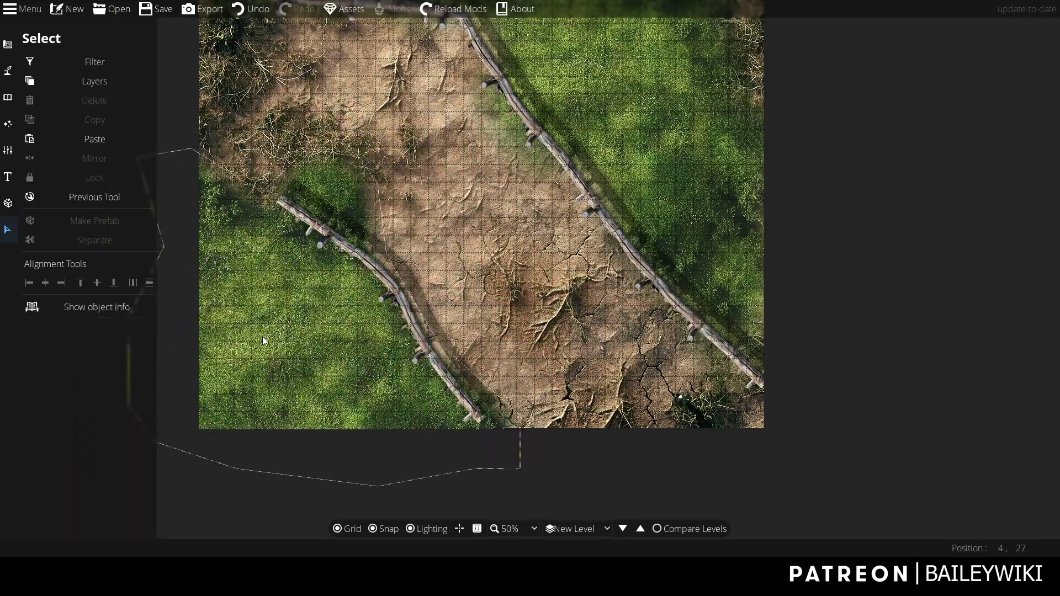
click(263, 337)
key(Delete)
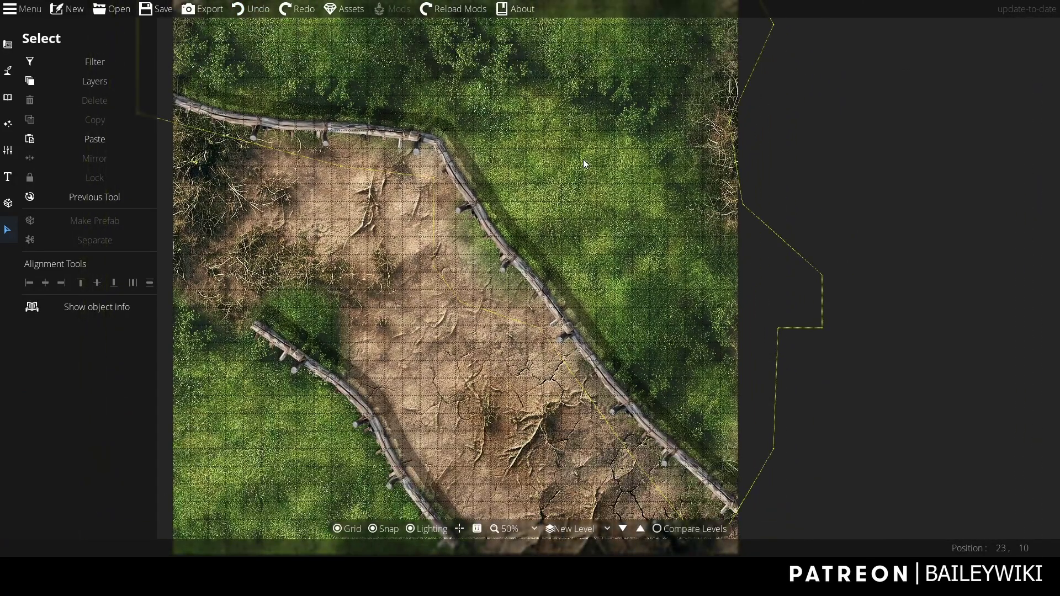
Step: Rotate the curved left grass patch to about -46° and shift it slightly down-left
click(584, 159)
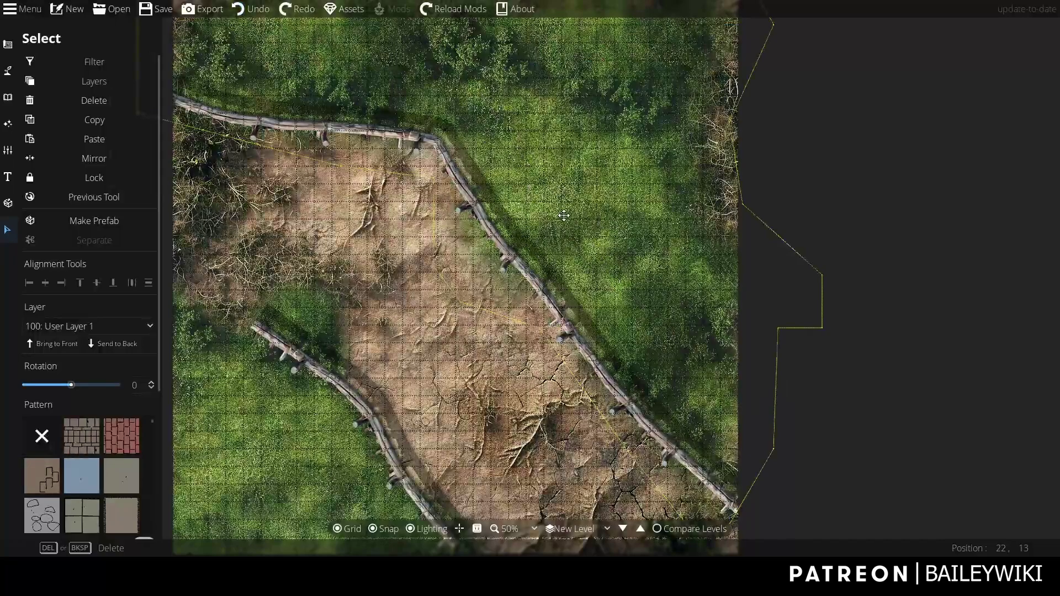
scroll(564, 217, down, 3)
scroll(547, 220, up, 2)
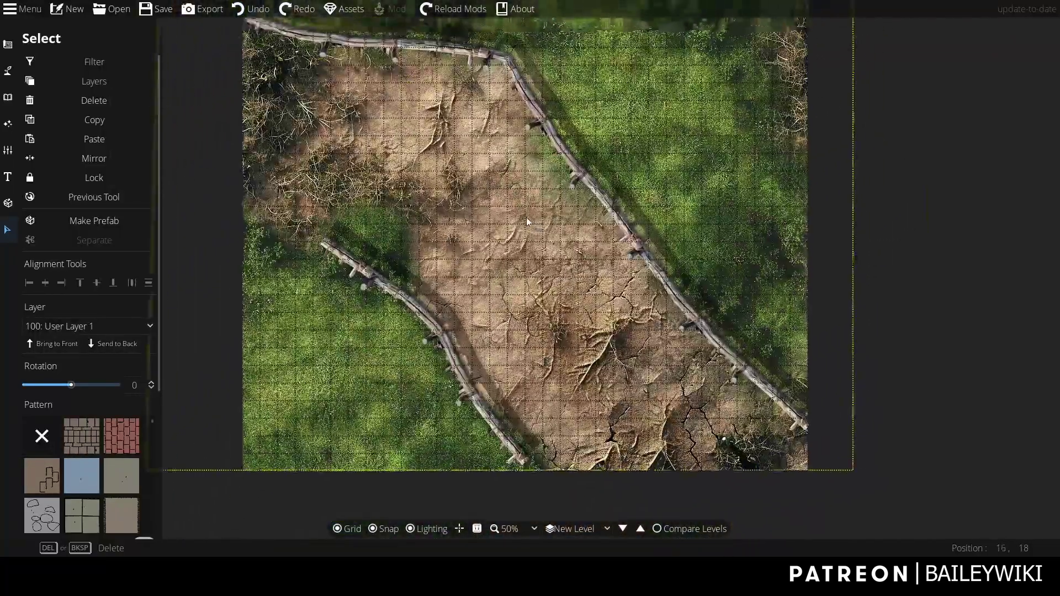
click(348, 354)
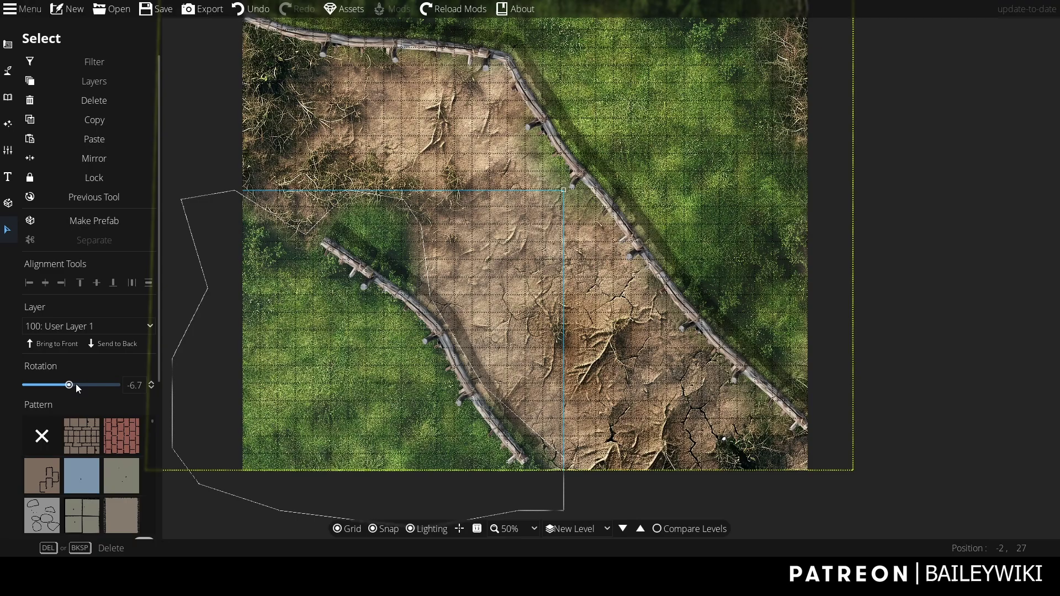
drag(71, 385, 59, 385)
drag(160, 325, 154, 370)
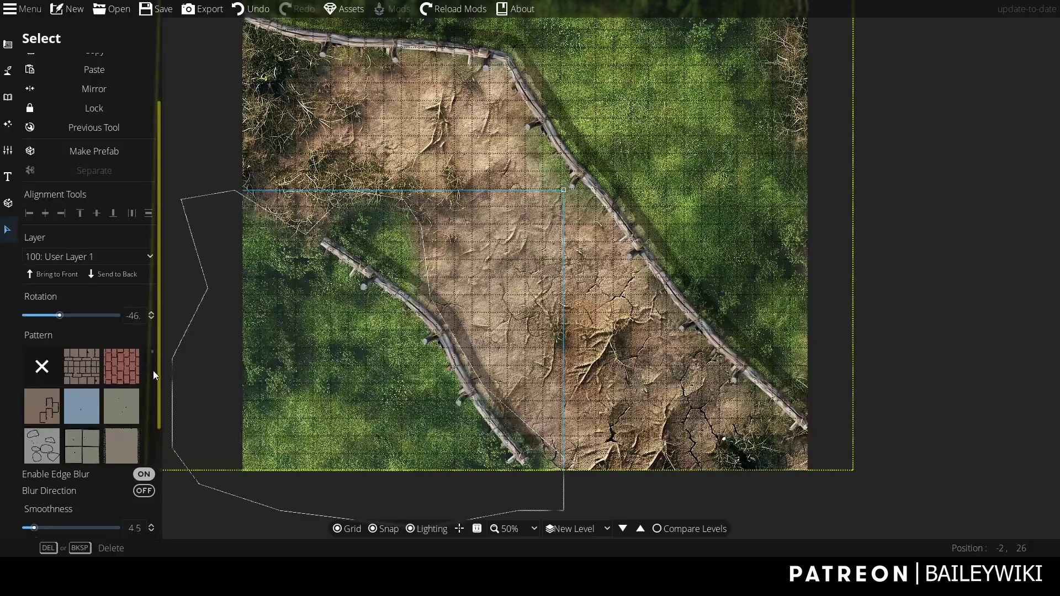
mouse_move(564, 192)
mouse_down()
mouse_move(543, 209)
mouse_move(556, 197)
mouse_up()
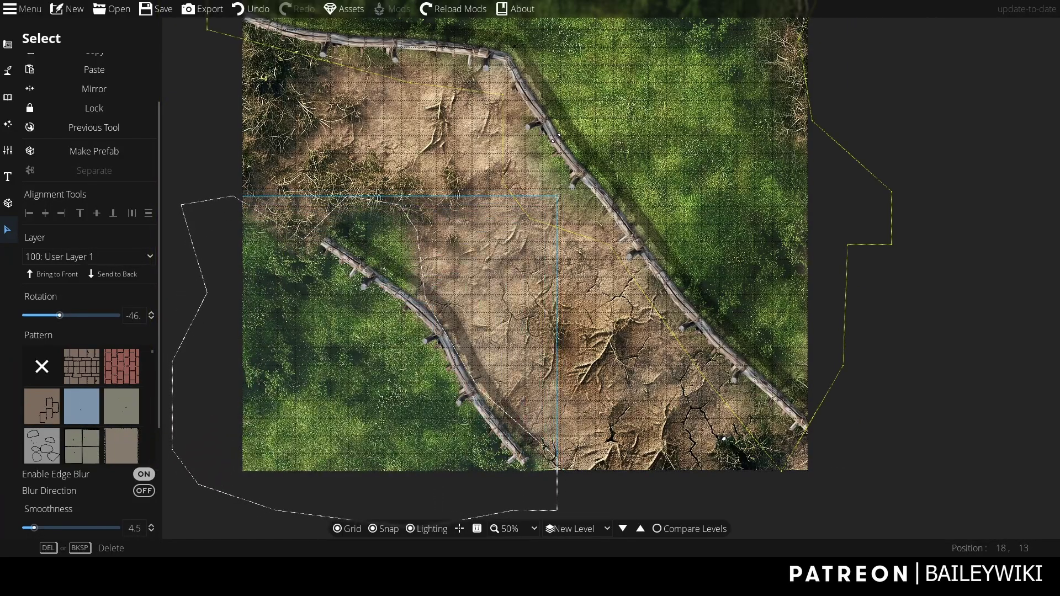
Step: Re-enable edge blur on the larger patch with smoothness 13 and blur range 0.7
click(829, 248)
scroll(157, 335, down, 2)
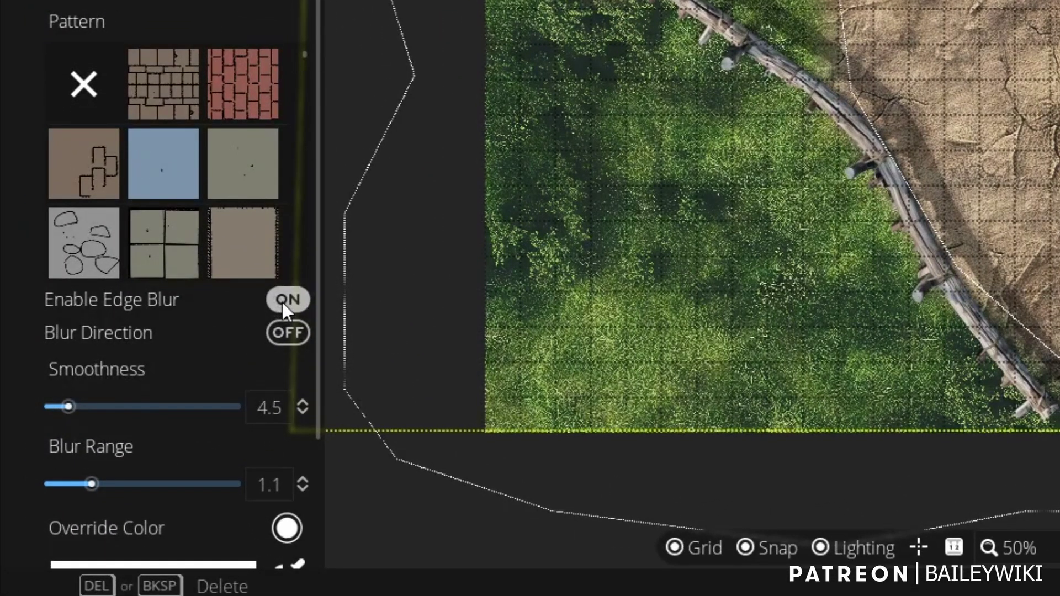
click(286, 300)
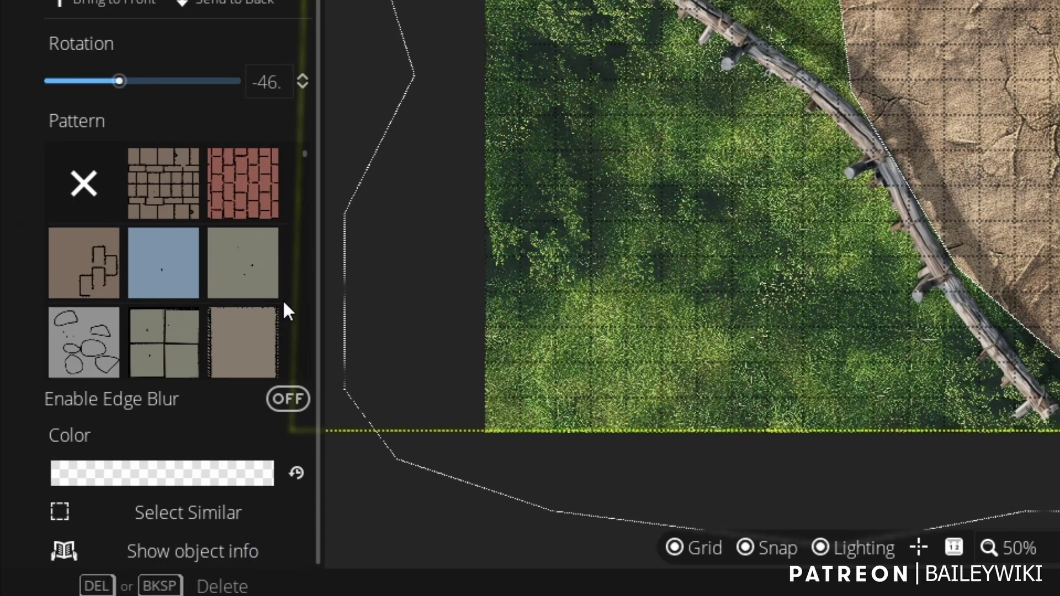
click(285, 399)
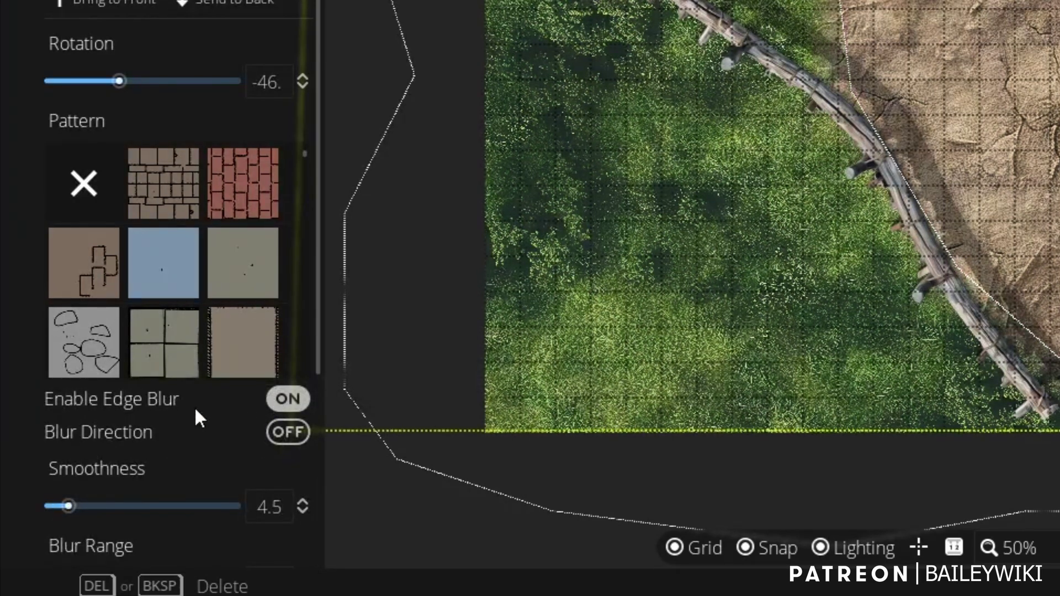
scroll(195, 407, down, 4)
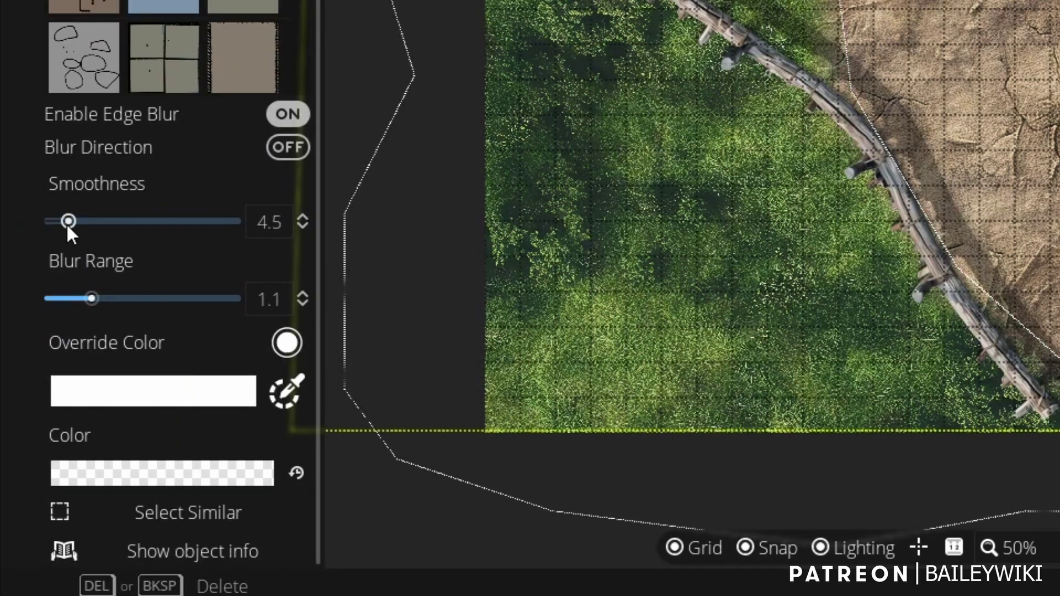
mouse_move(67, 223)
mouse_down()
mouse_move(186, 223)
mouse_move(88, 220)
mouse_up()
mouse_move(91, 299)
mouse_down()
mouse_move(41, 300)
mouse_move(63, 299)
mouse_up()
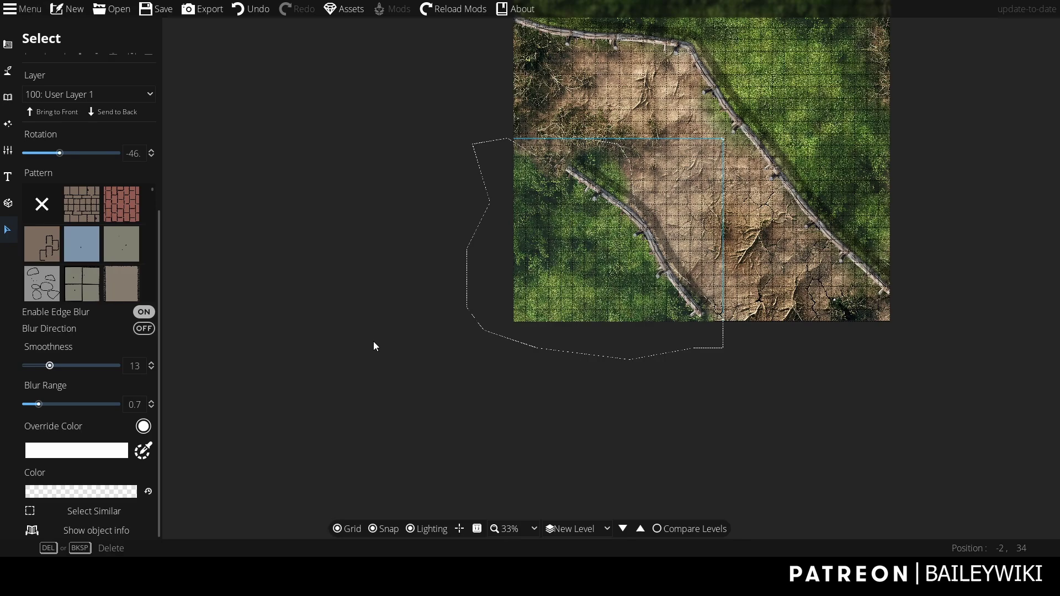
click(358, 345)
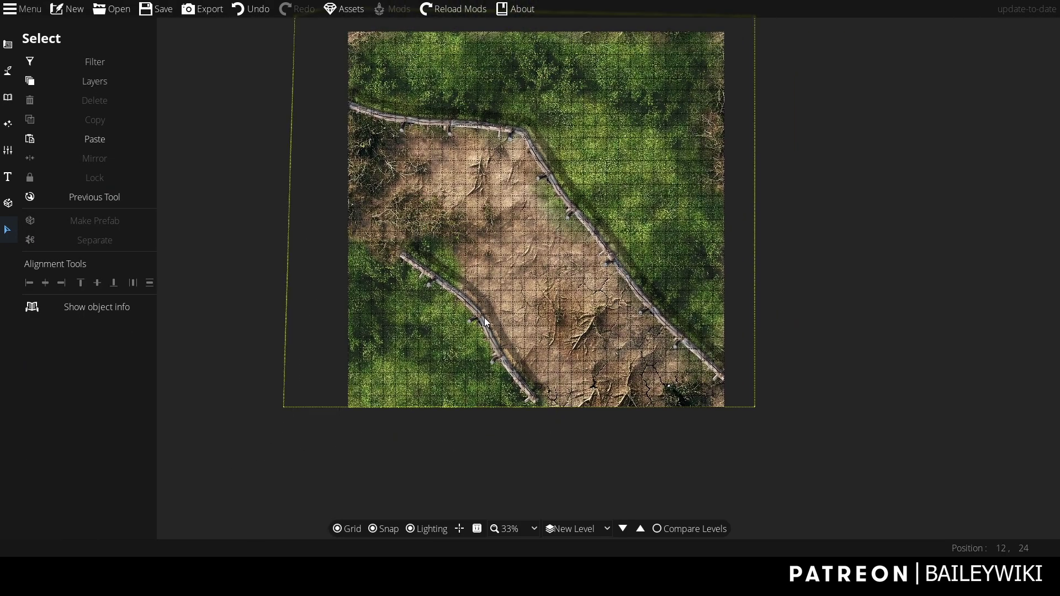
scroll(553, 360, up, 1)
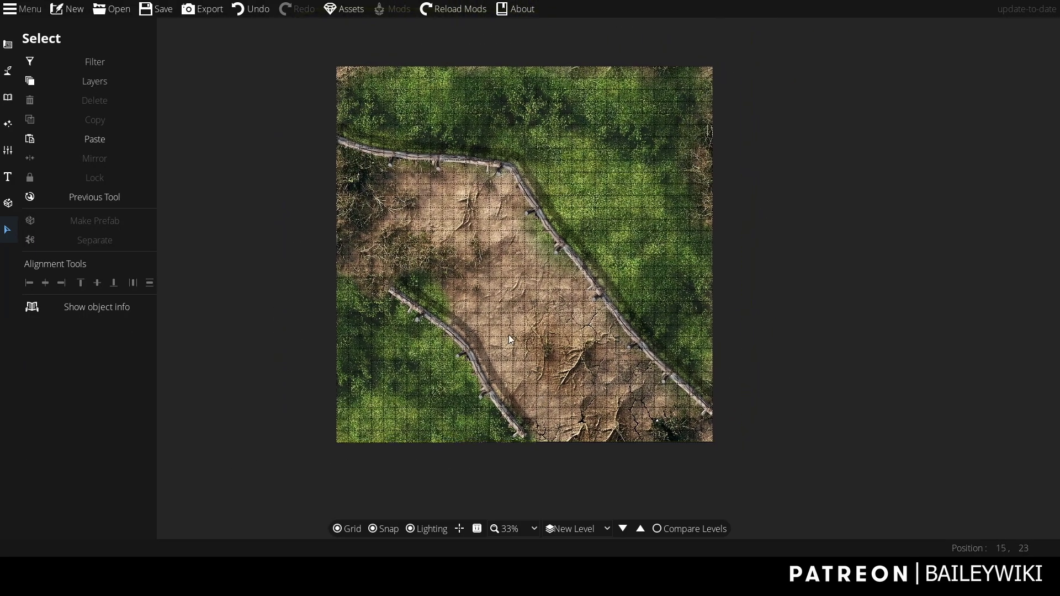
scroll(508, 335, up, 1)
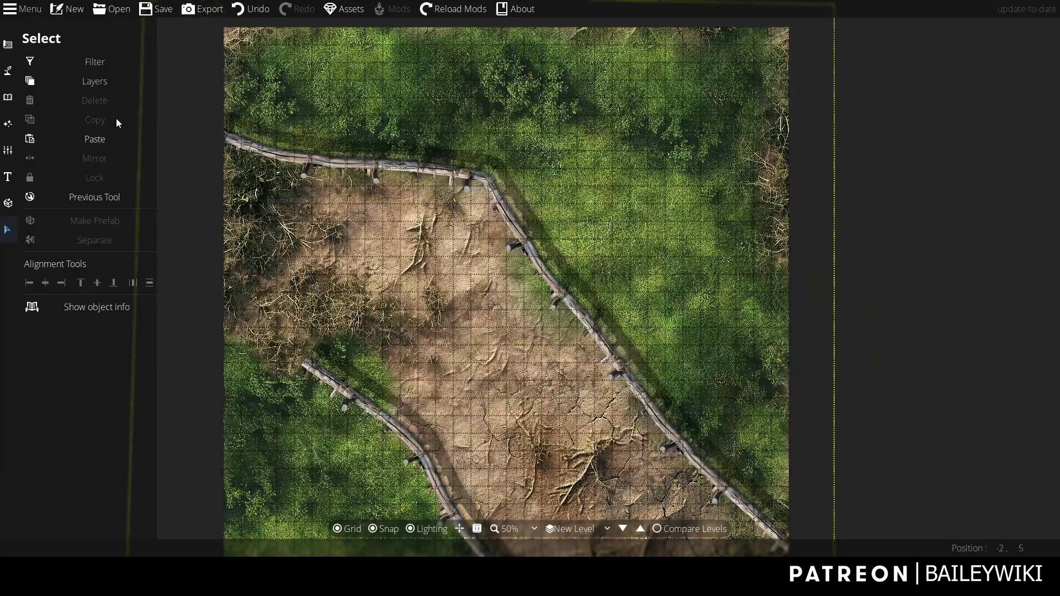
key(Escape)
drag(240, 144, 301, 244)
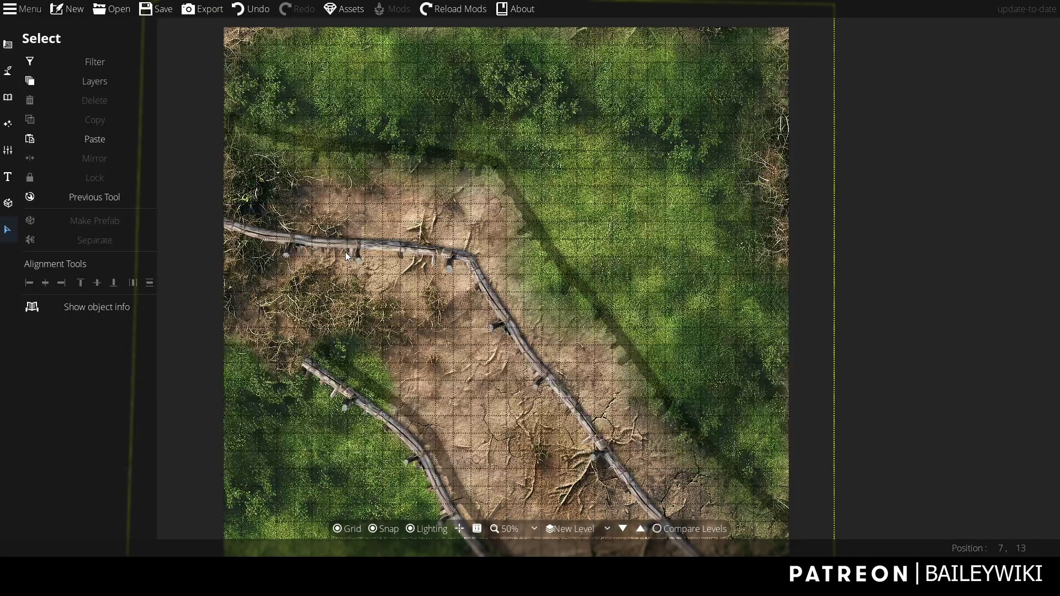
key(ctrl+z)
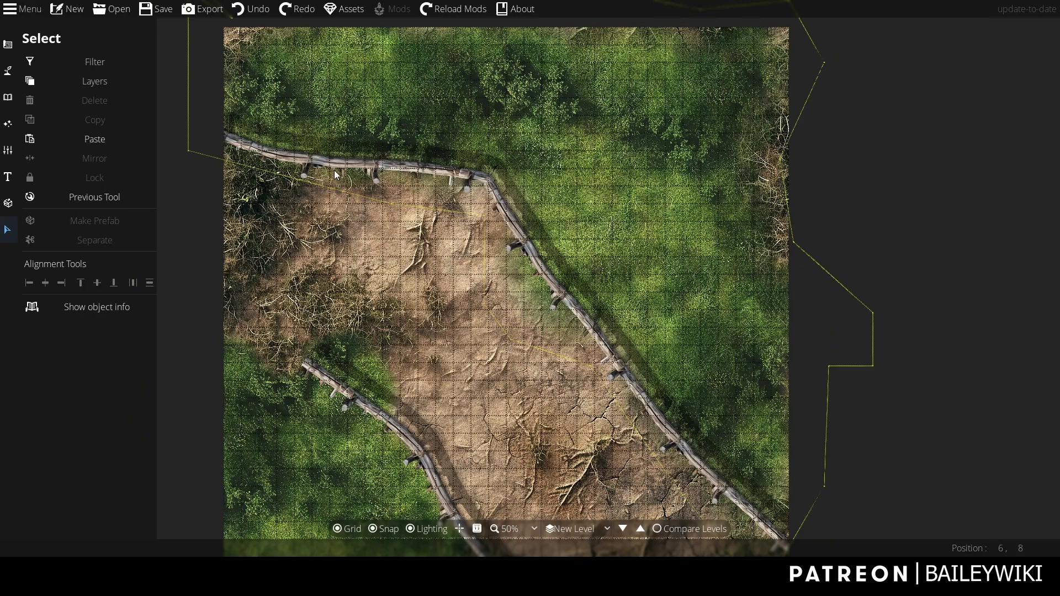
Step: Duplicate the fence wall and position the copy beside the original
click(335, 164)
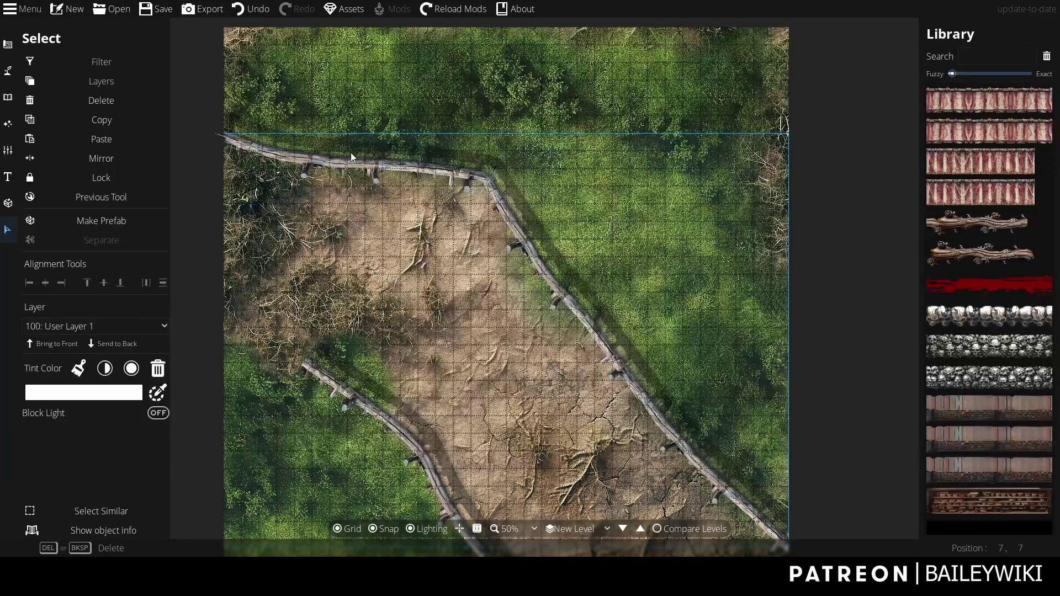
drag(350, 152, 398, 110)
key(Escape)
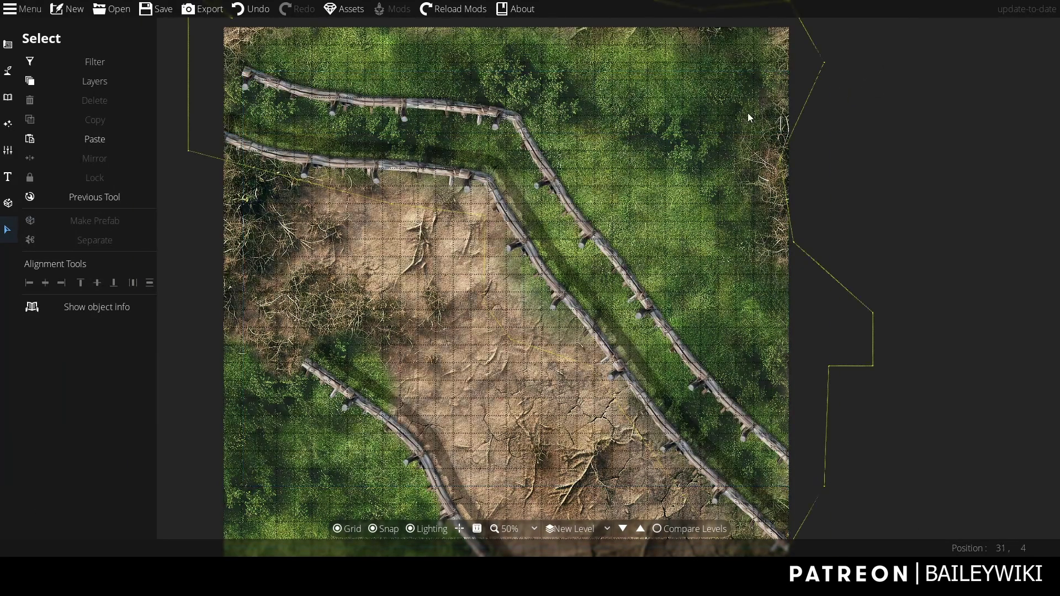
click(537, 147)
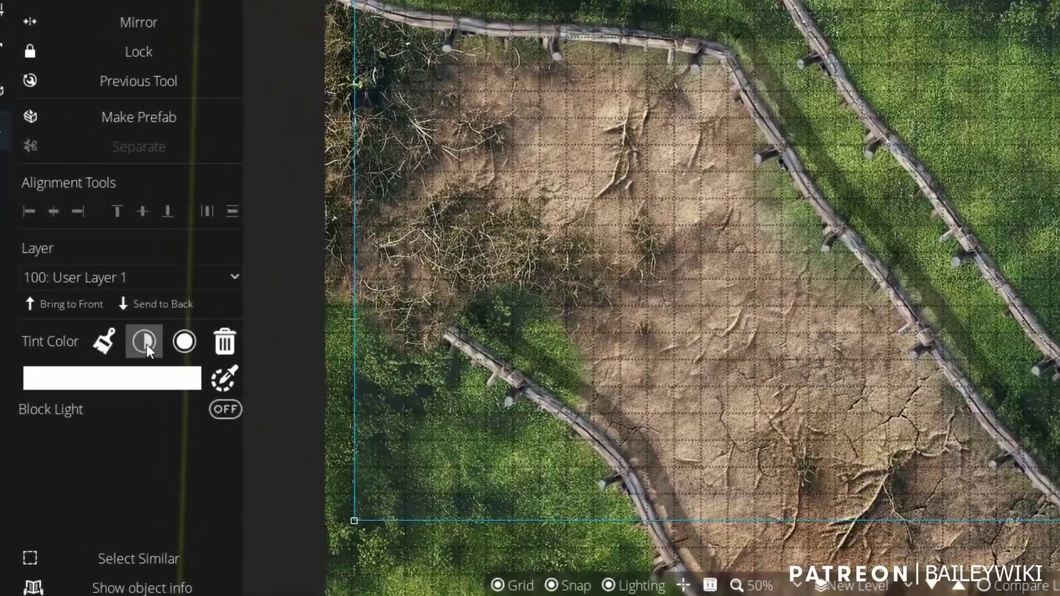
Step: Tint the fence copy solid black with alpha 115
click(113, 378)
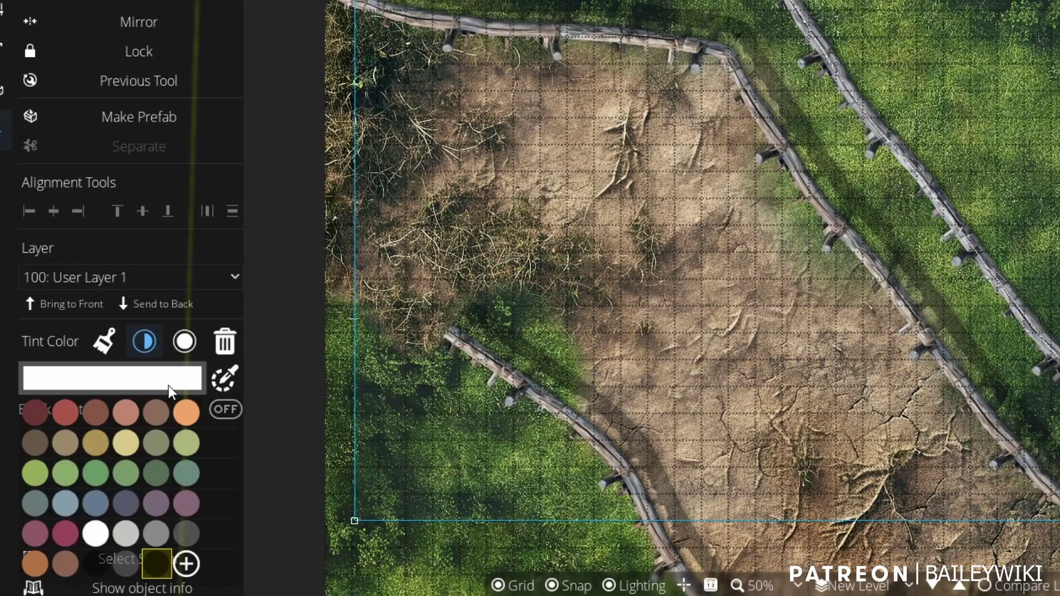
click(92, 444)
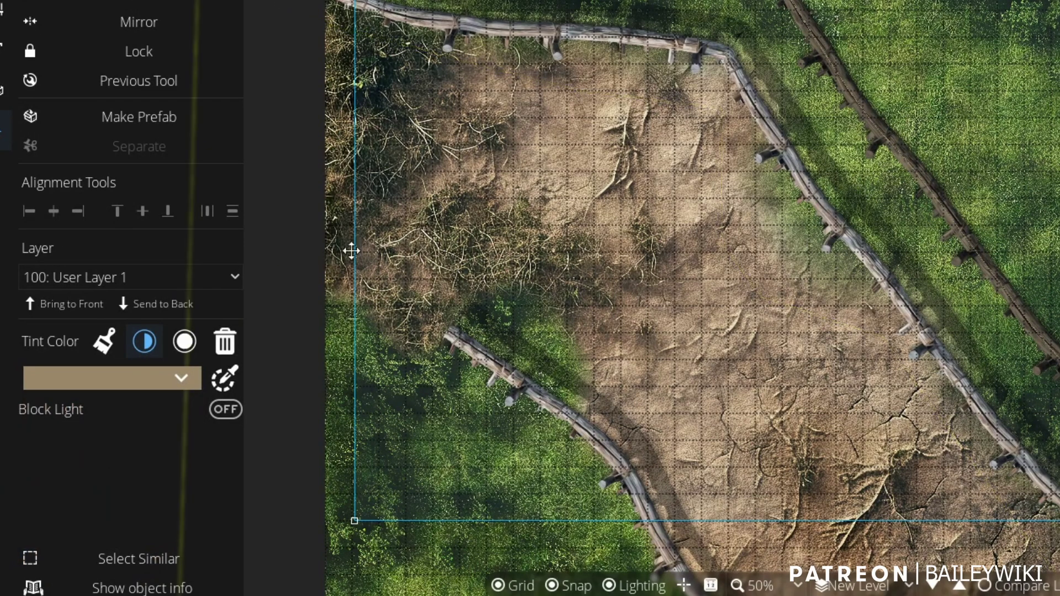
click(184, 341)
click(178, 376)
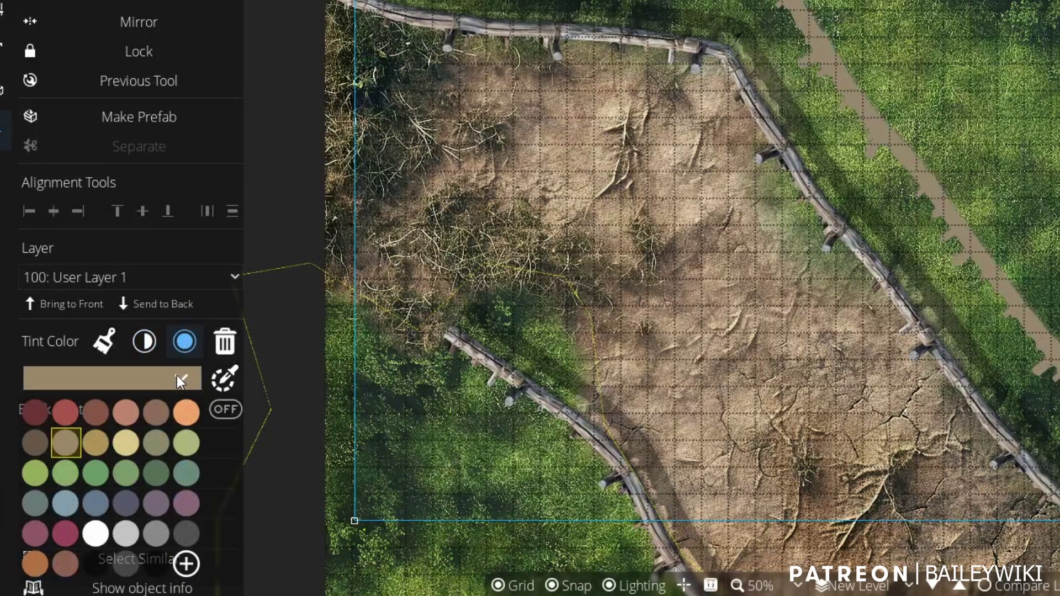
click(187, 564)
drag(122, 352, 58, 494)
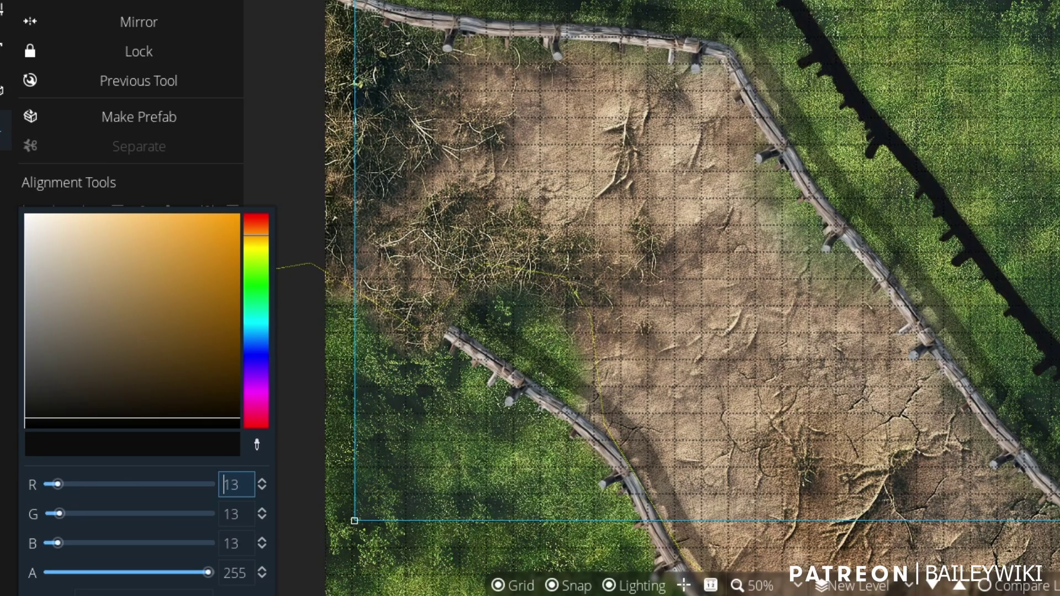
drag(208, 572, 120, 572)
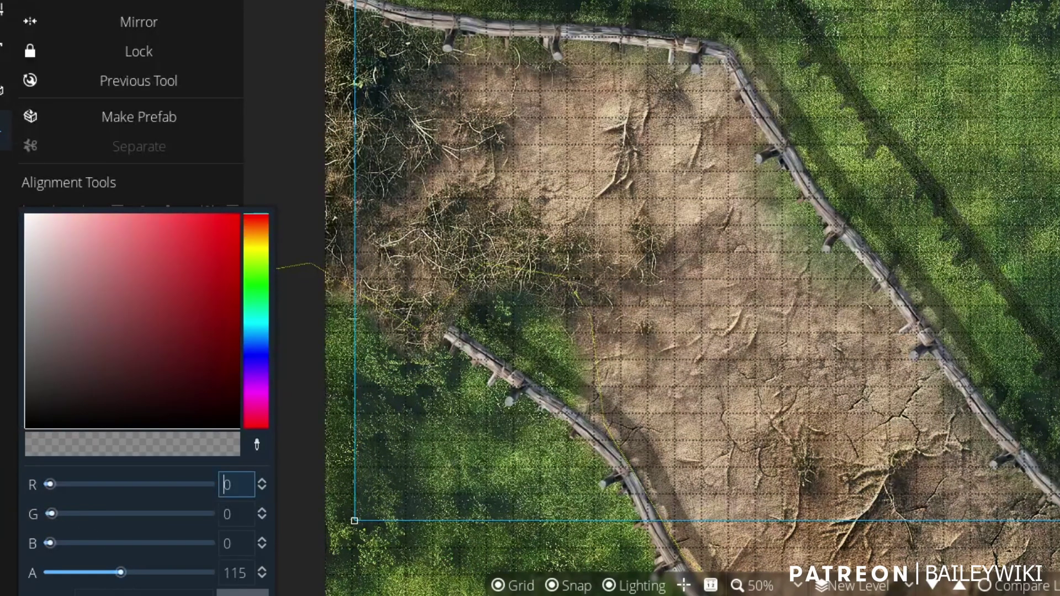
click(665, 247)
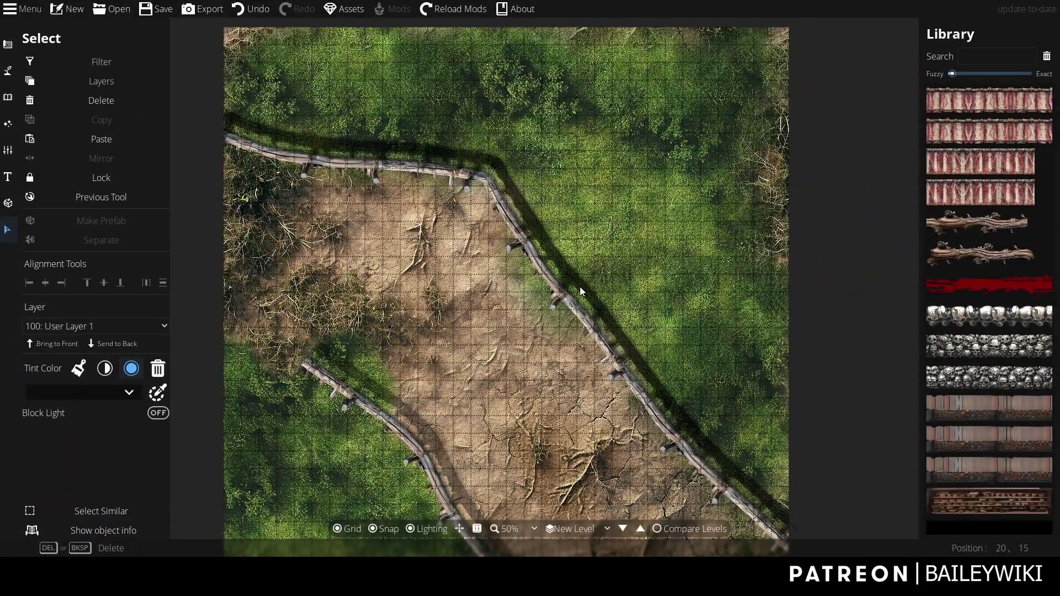
Step: Search the object library for 'tree' and place a dark fir at scale 2.9 beside the fence
click(660, 212)
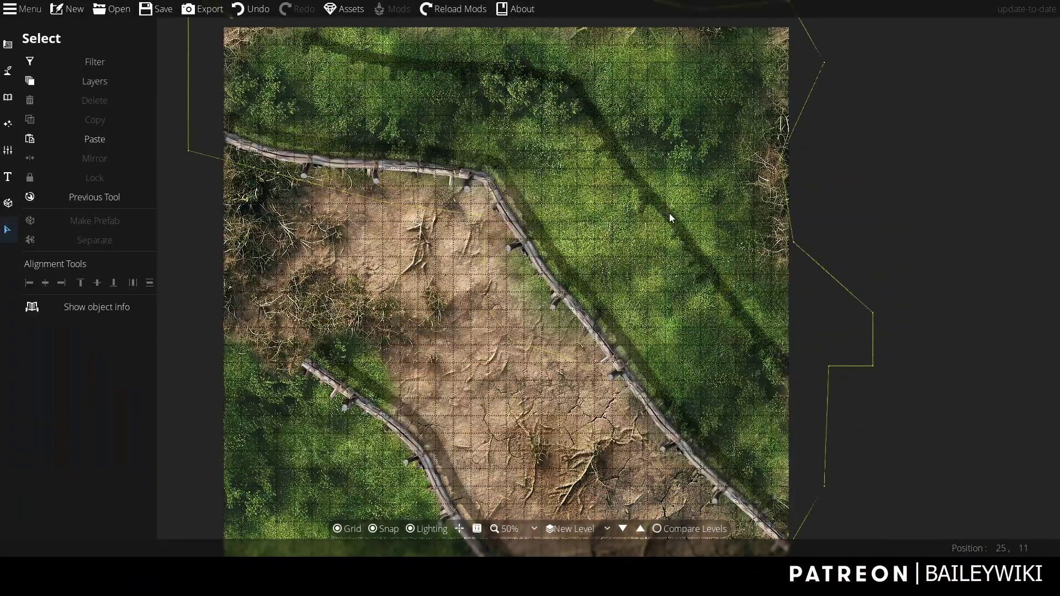
key(Escape)
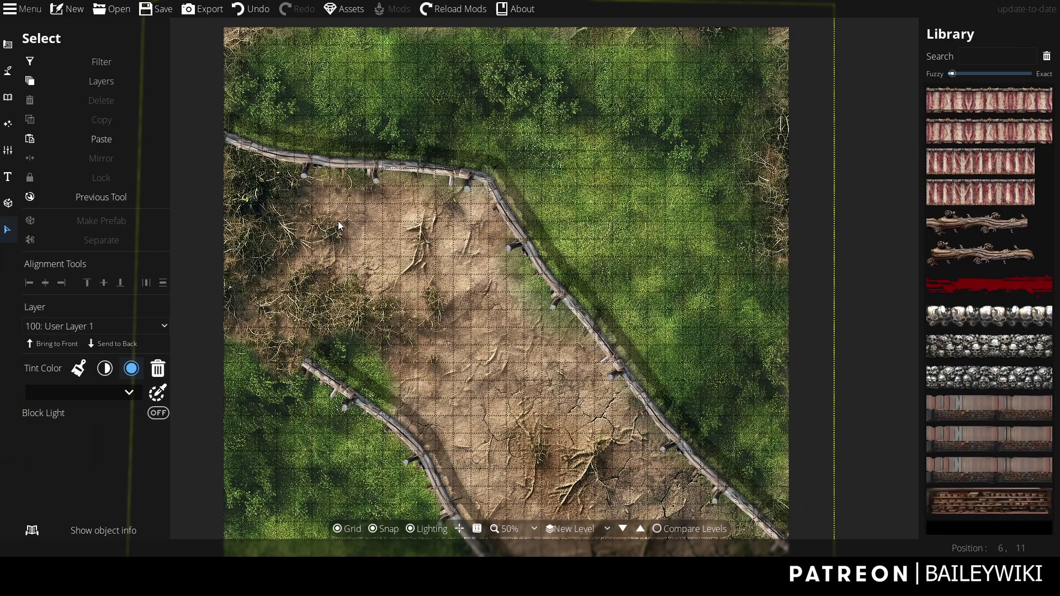
click(8, 97)
click(50, 68)
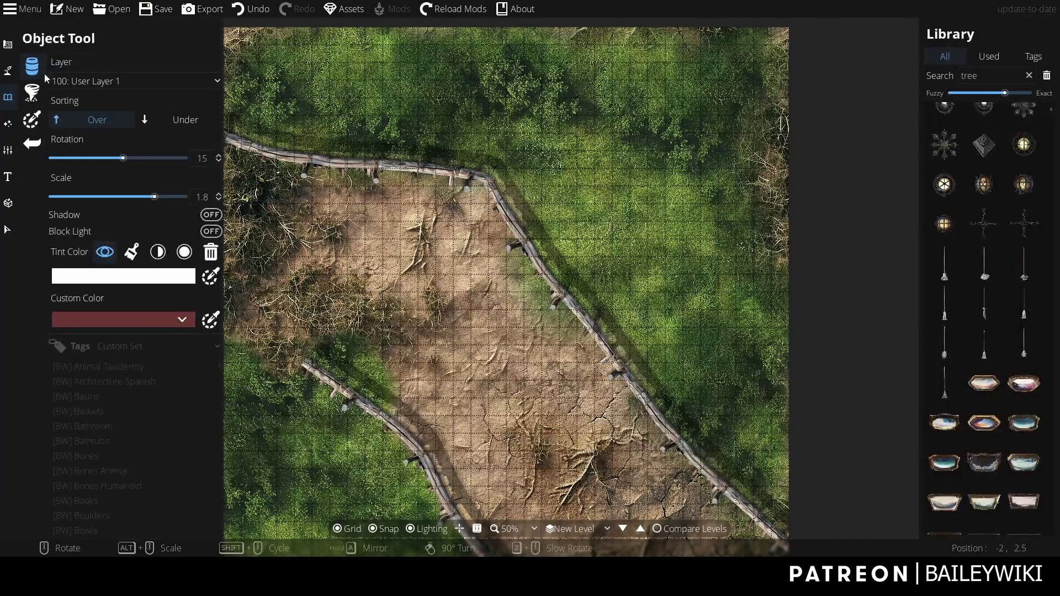
click(985, 76)
key(Return)
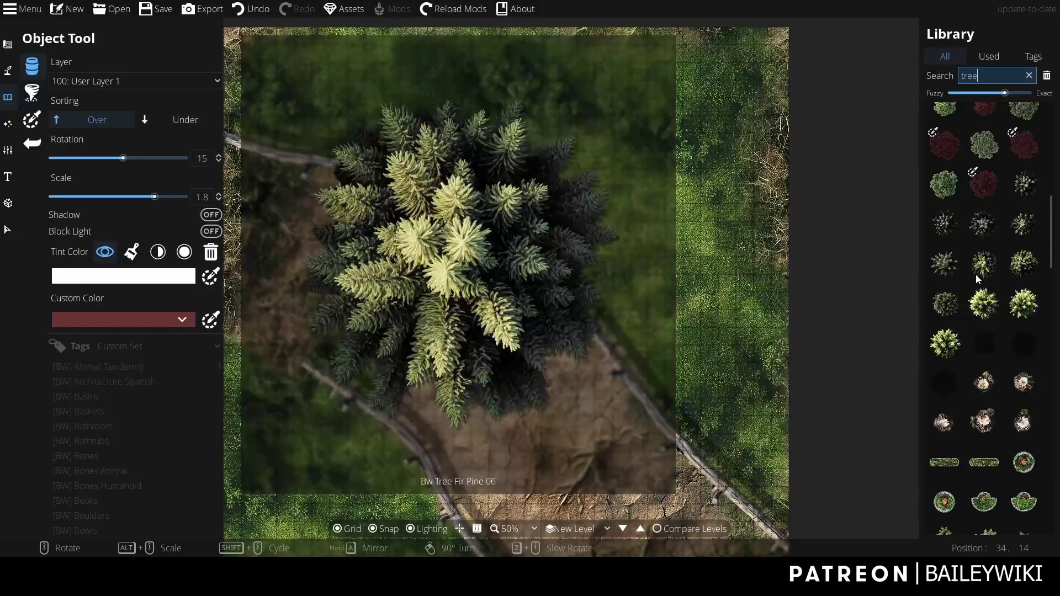
click(984, 225)
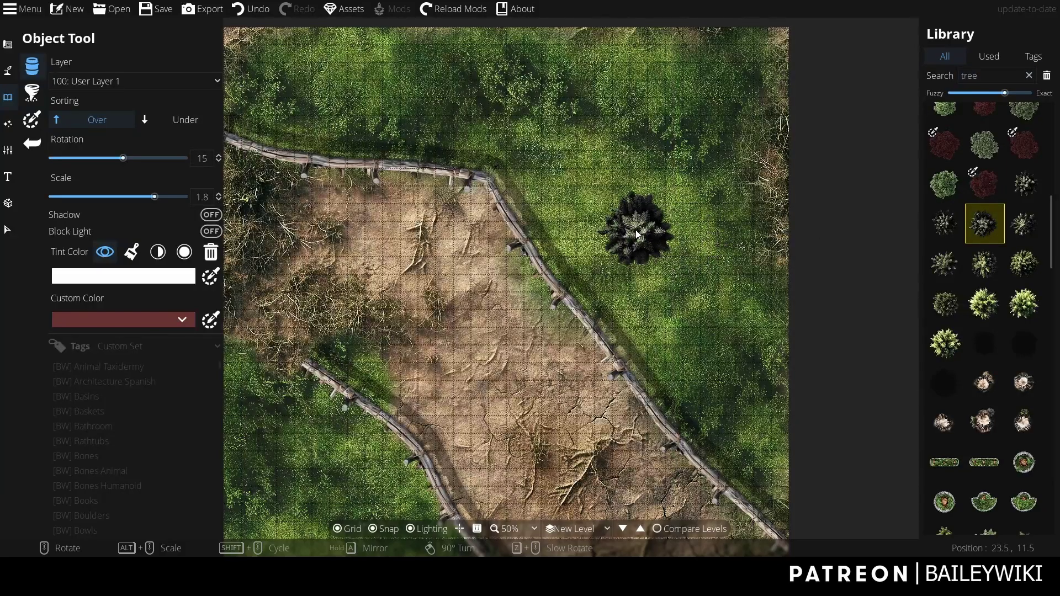
scroll(604, 230, up, 5)
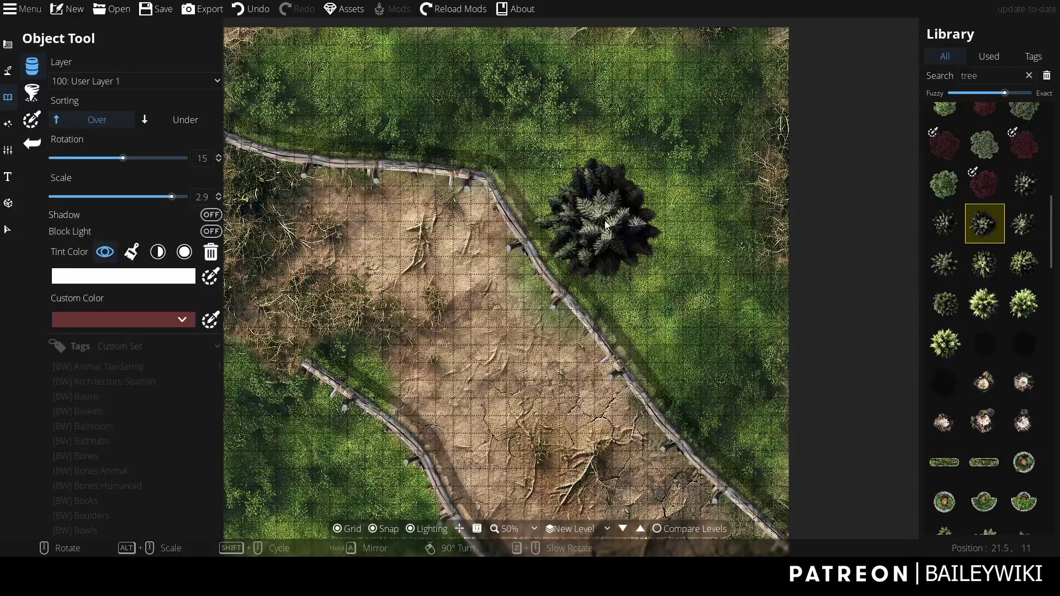
click(604, 224)
Step: Give the placed fir a blended tint in a muted colour
click(8, 230)
click(612, 232)
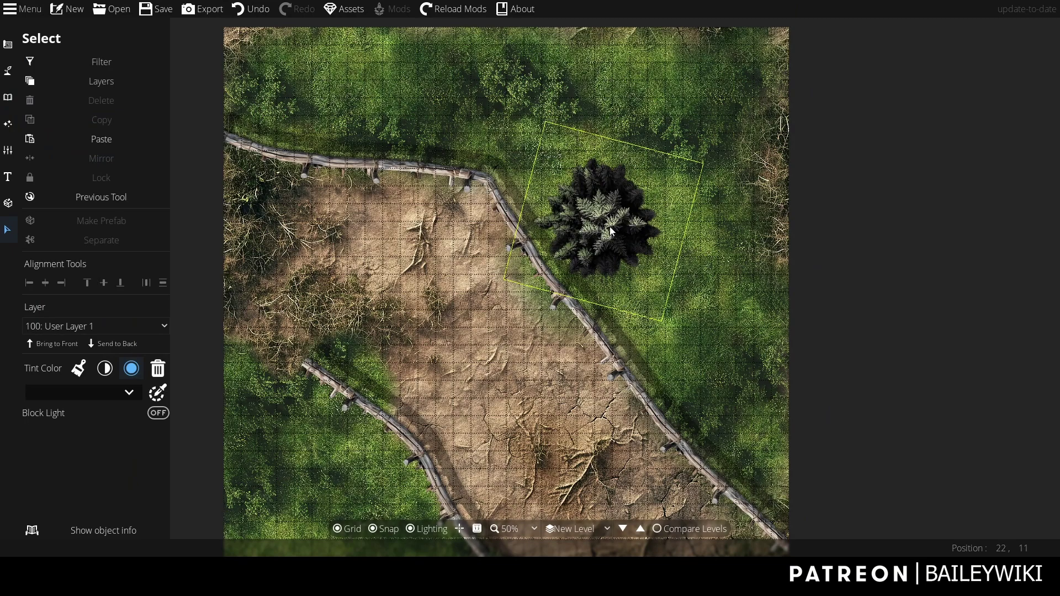
click(105, 402)
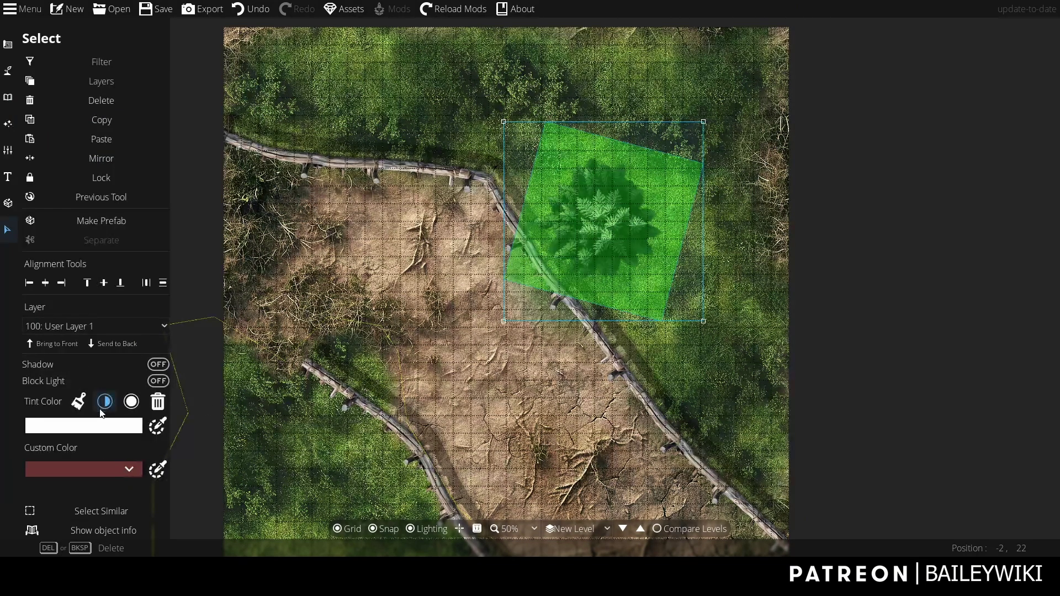
click(913, 190)
scroll(803, 340, up, 3)
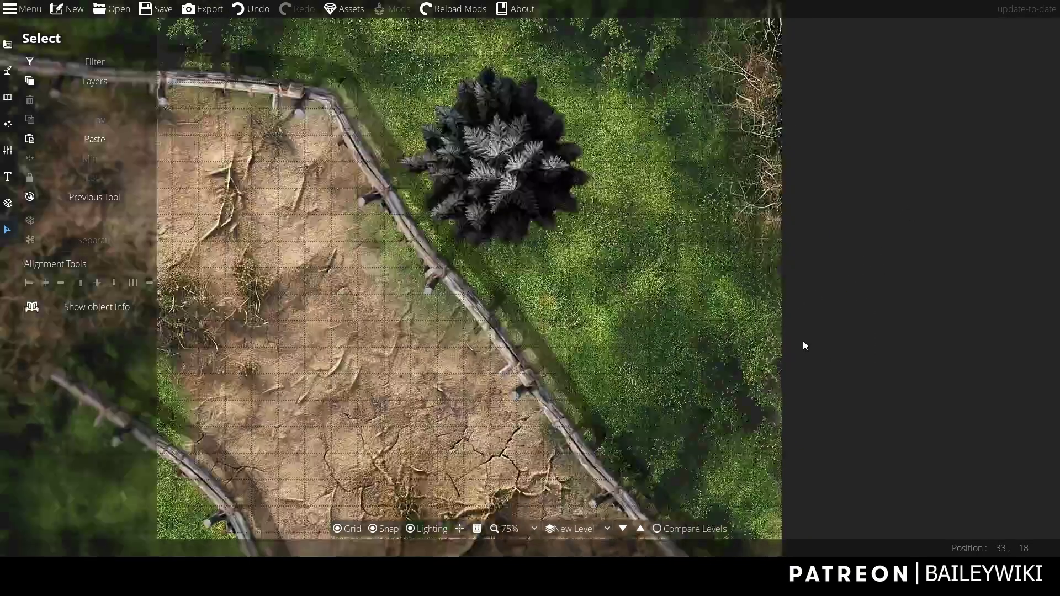
click(420, 143)
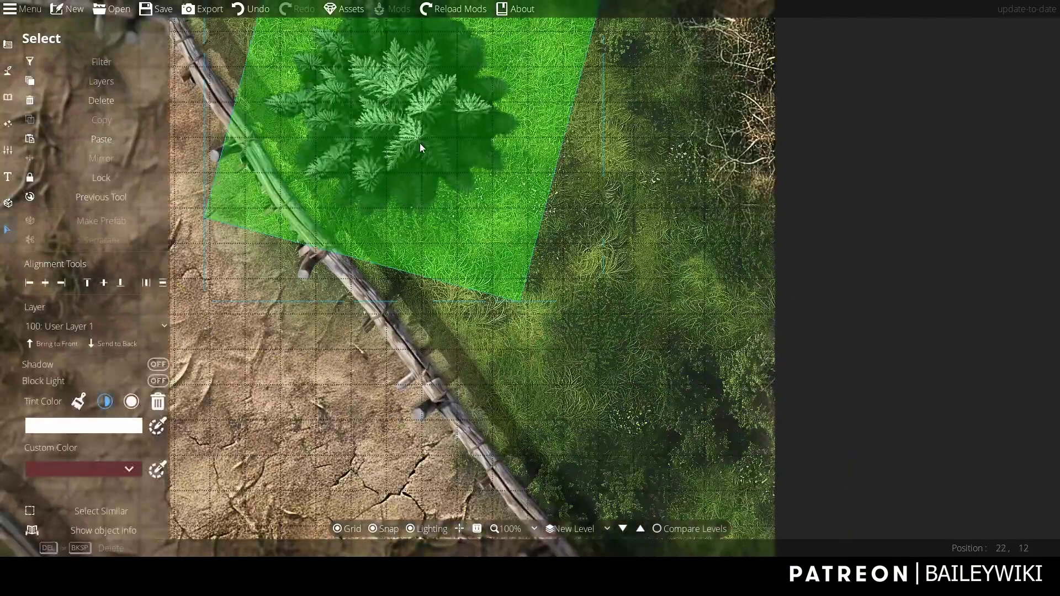
click(107, 425)
click(51, 463)
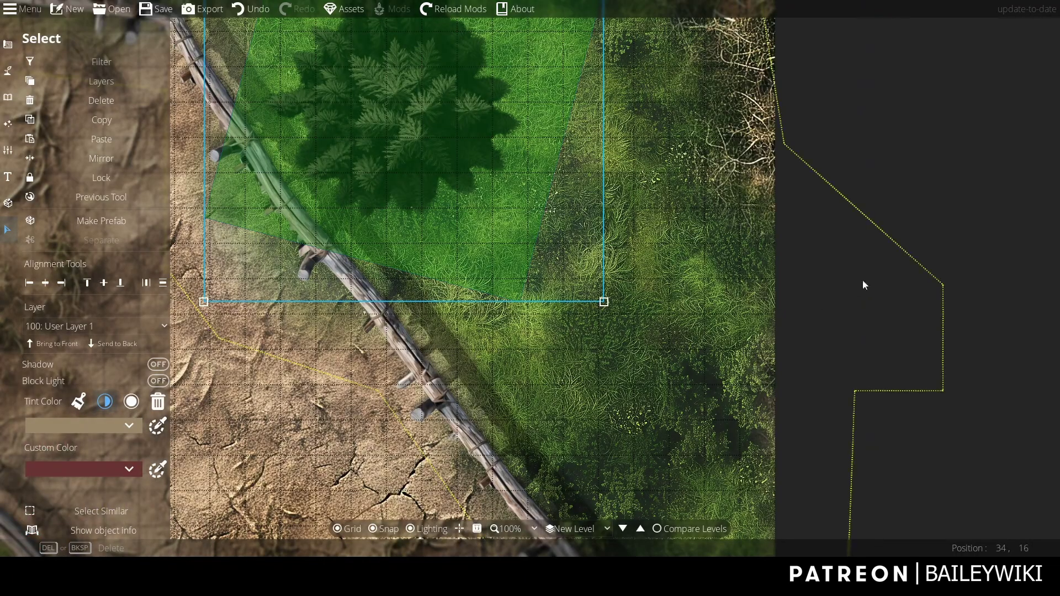
click(863, 280)
scroll(931, 220, down, 3)
Step: Retint the fir tree dark green
click(654, 177)
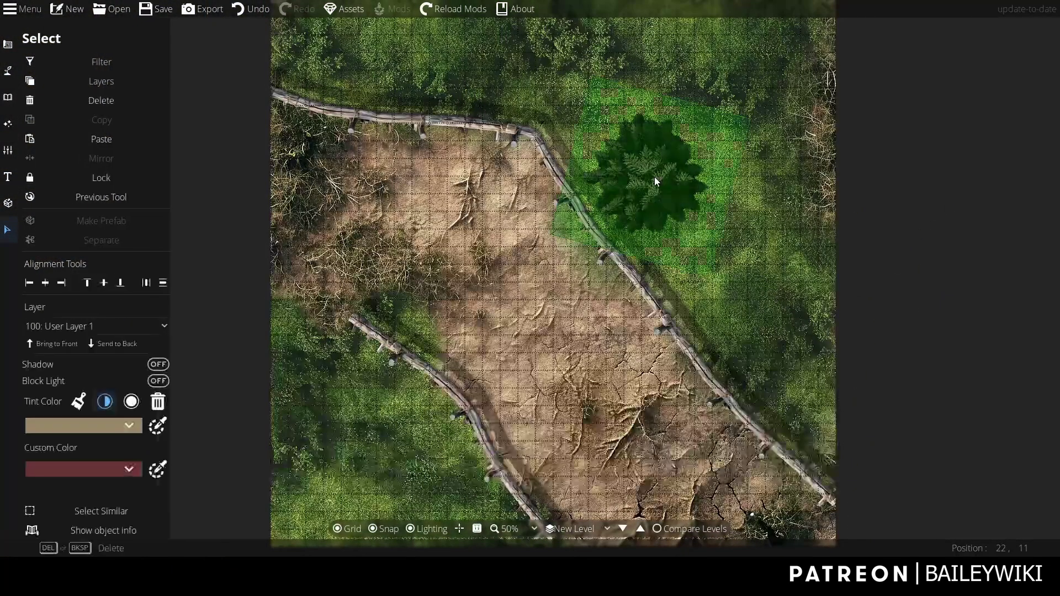
click(128, 425)
click(119, 465)
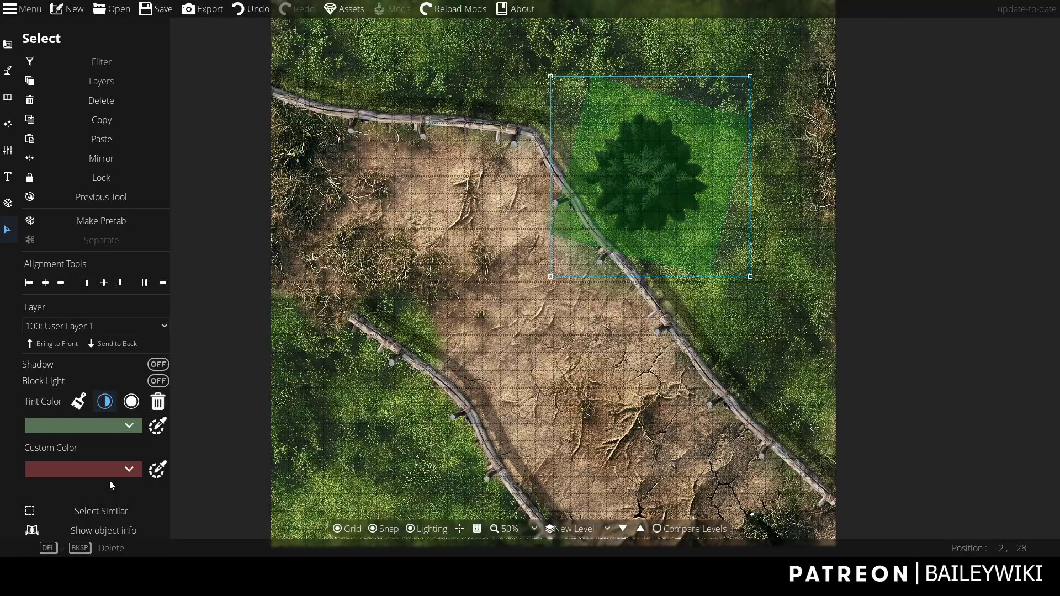
click(964, 199)
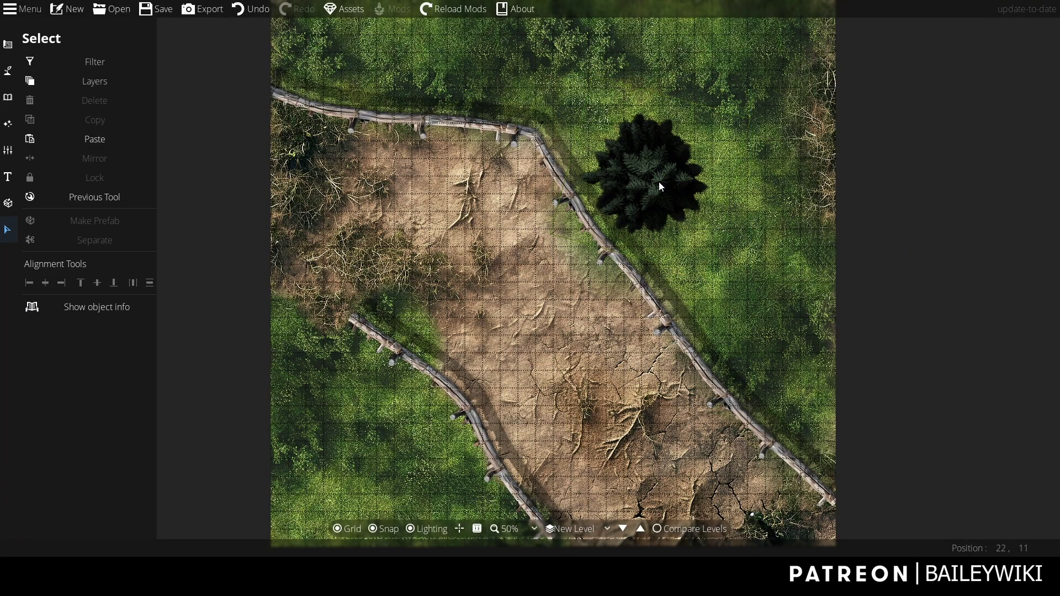
Step: Make a solid dark-tinted copy of the tree as its shadow, offset to the right
click(660, 186)
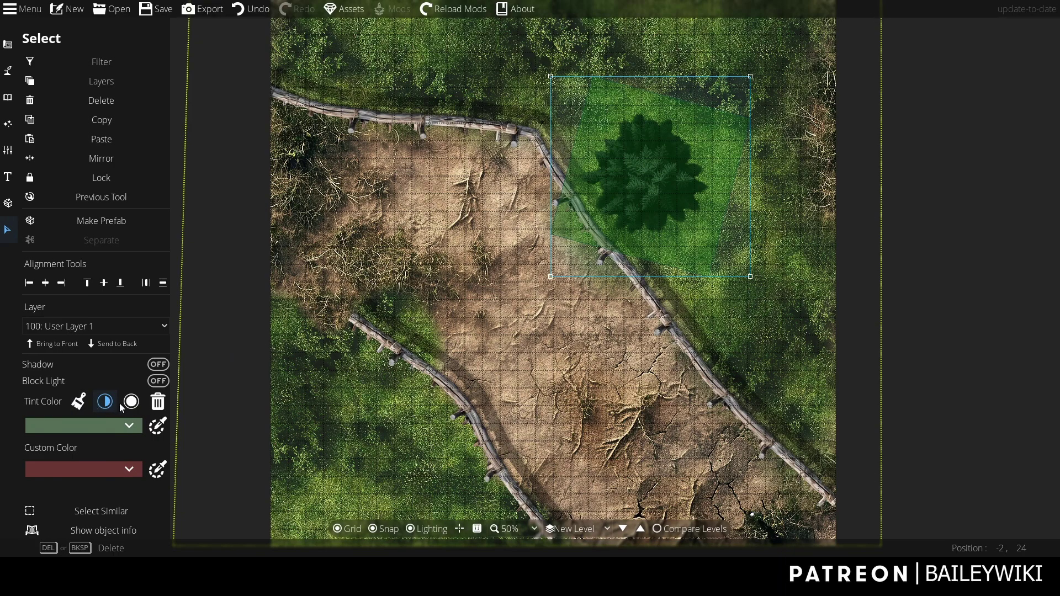
click(158, 403)
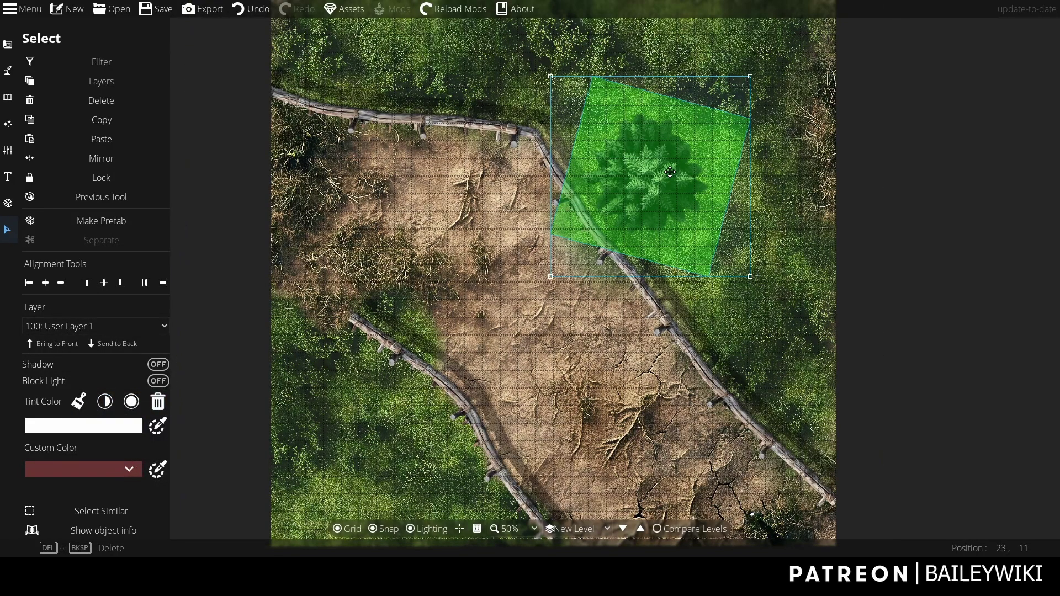
drag(670, 172, 550, 273)
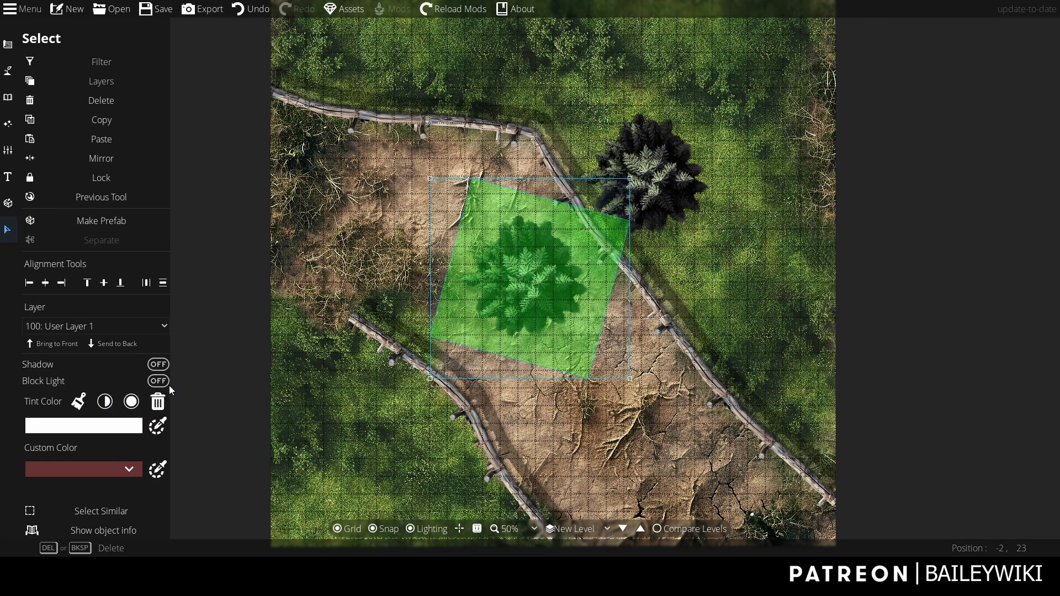
click(131, 402)
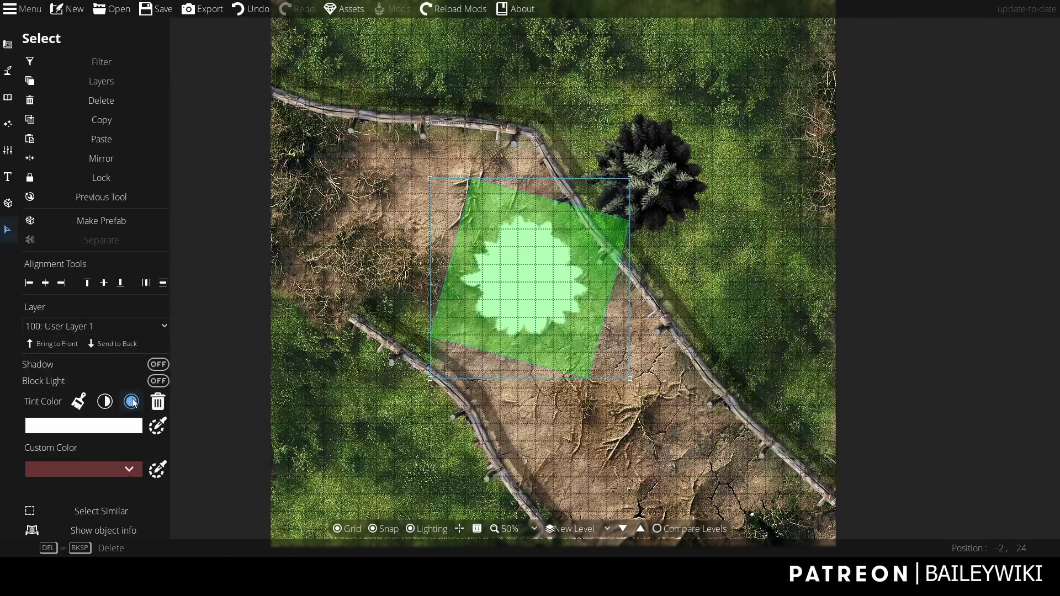
click(83, 426)
click(91, 542)
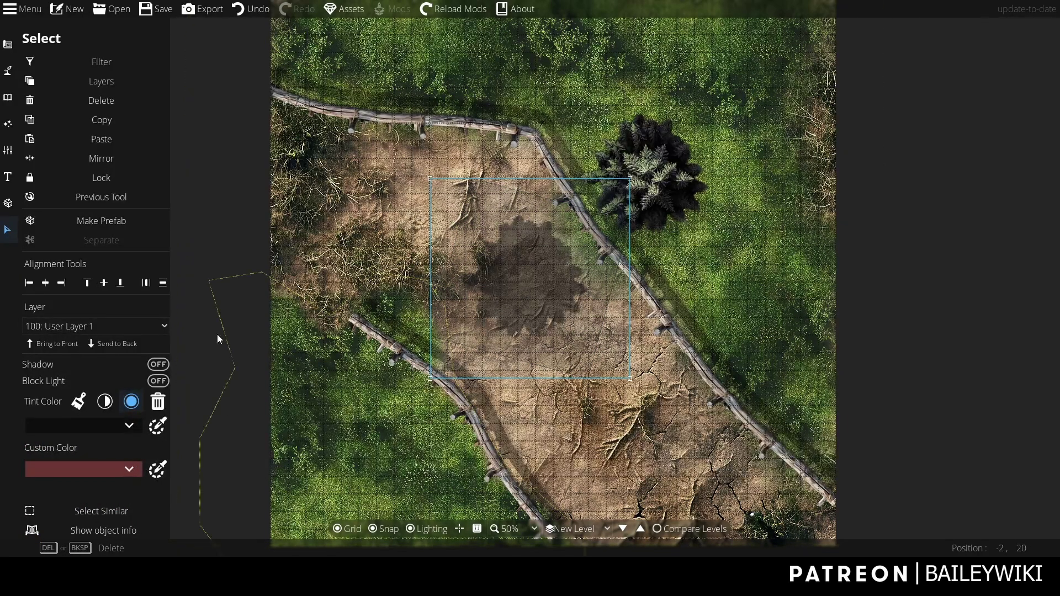
mouse_move(524, 292)
mouse_down()
mouse_move(565, 290)
mouse_move(662, 191)
mouse_up()
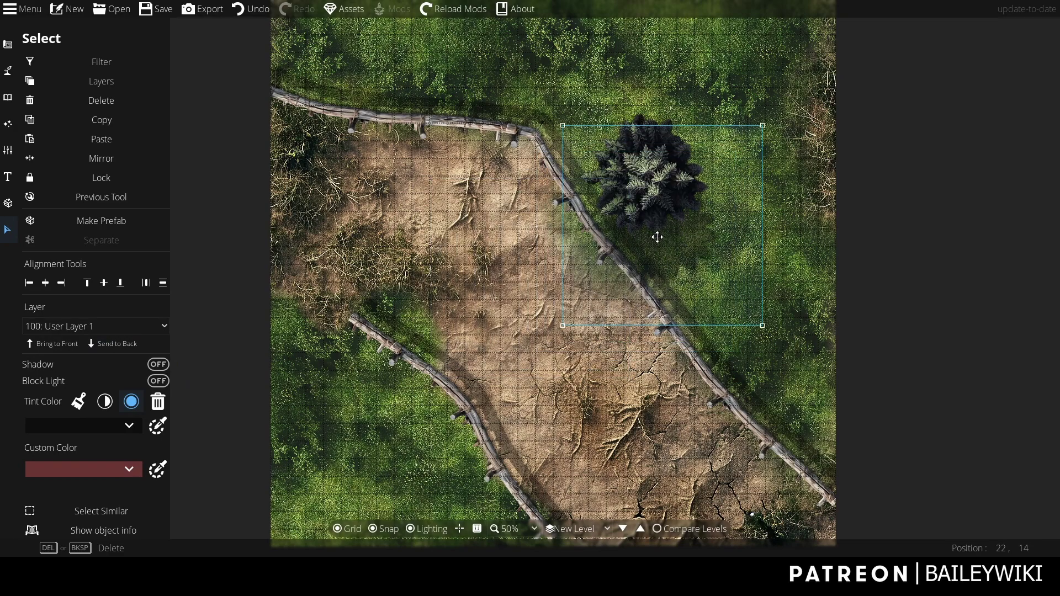
click(975, 215)
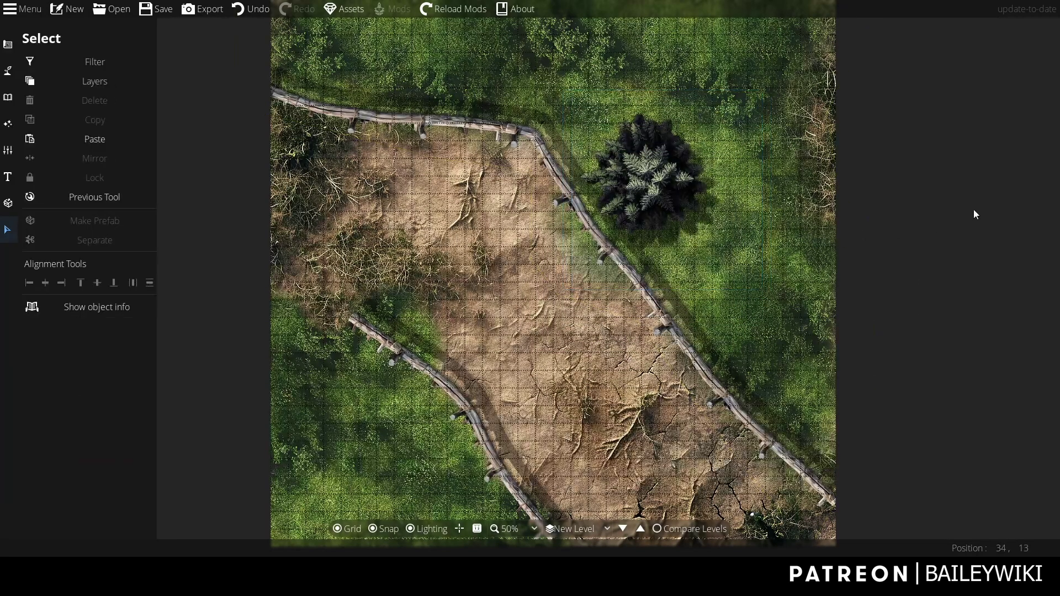
Step: Delete the dark tree, switch to the Ground level, and return to CartographyAssets
click(692, 226)
key(Delete)
click(720, 236)
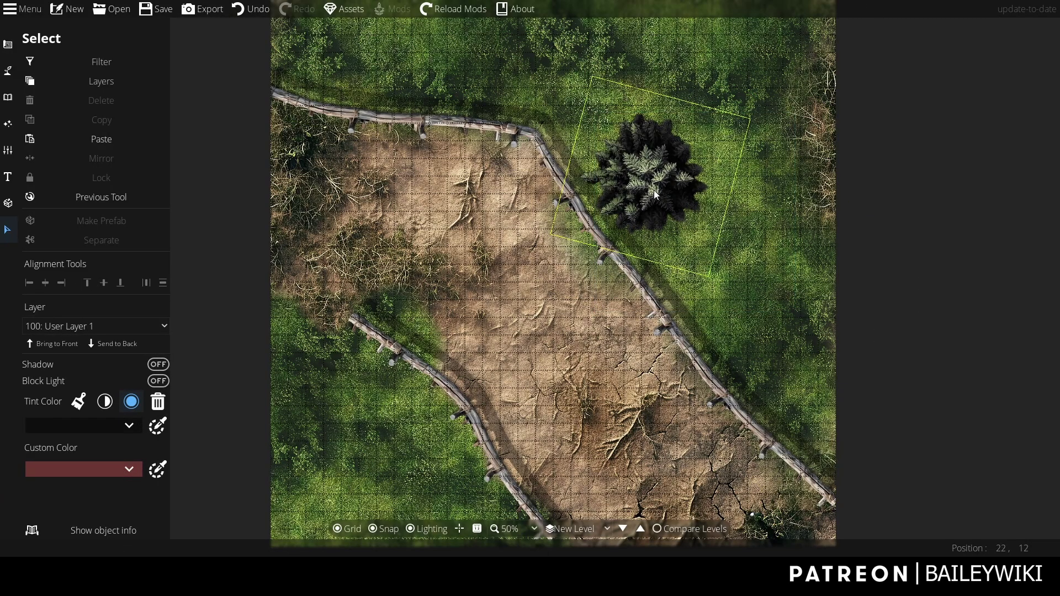
key(Delete)
drag(654, 214, 660, 278)
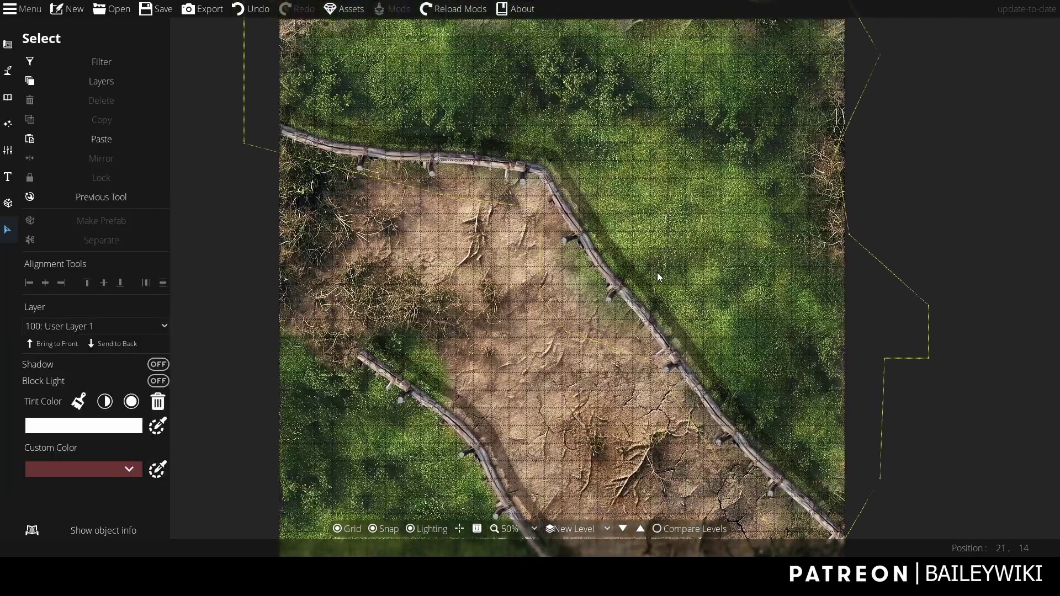
scroll(642, 275, down, 3)
scroll(642, 276, up, 3)
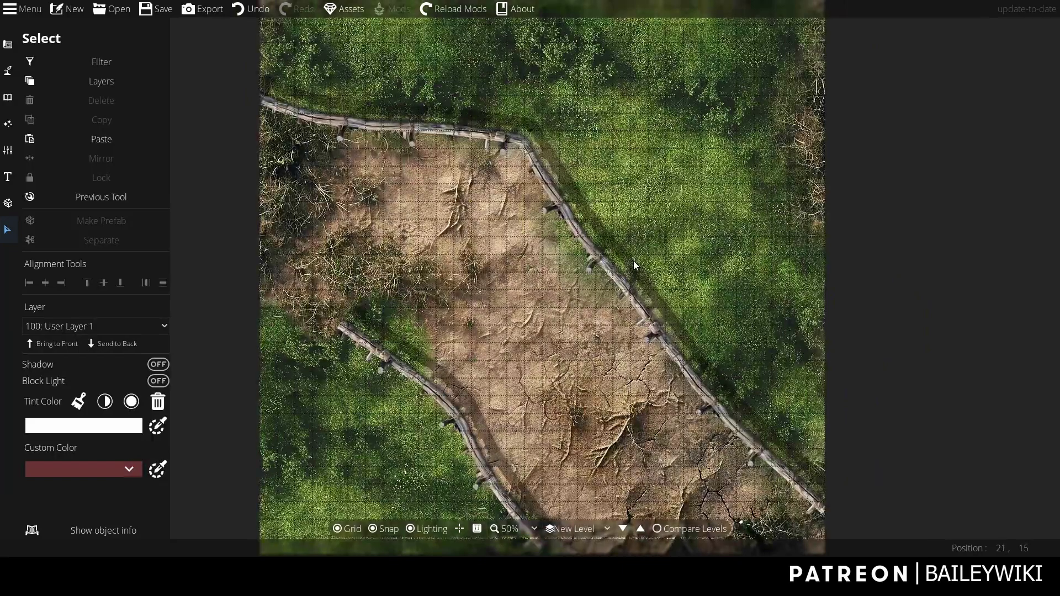
scroll(634, 265, down, 2)
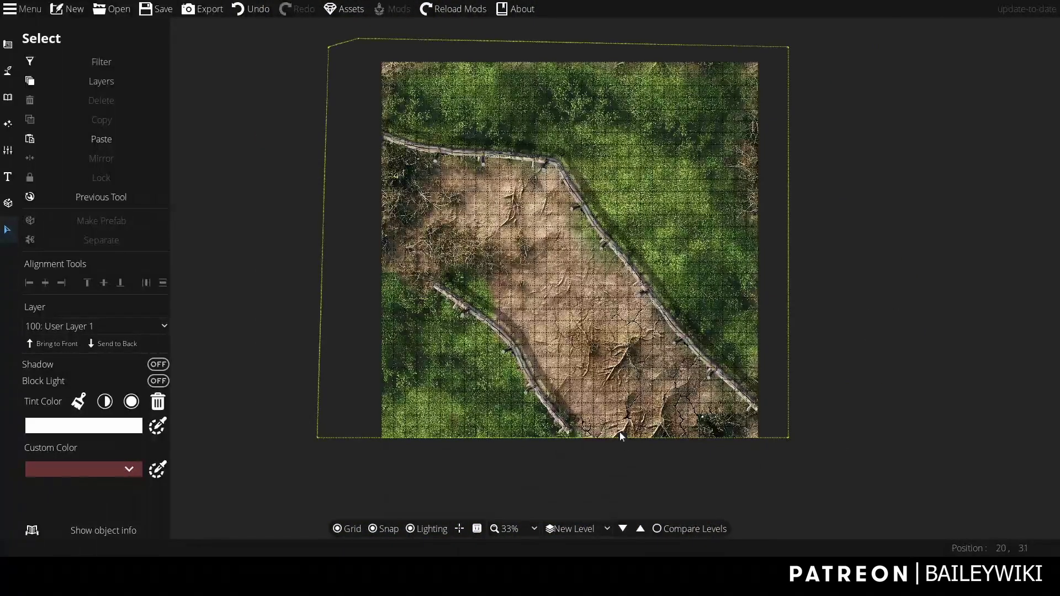
click(640, 528)
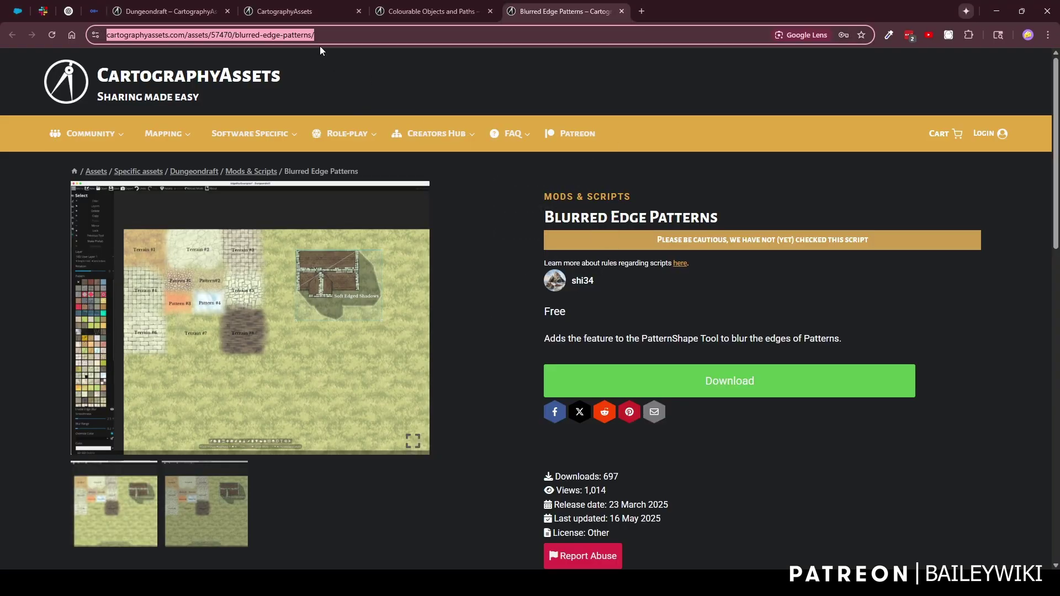
click(282, 11)
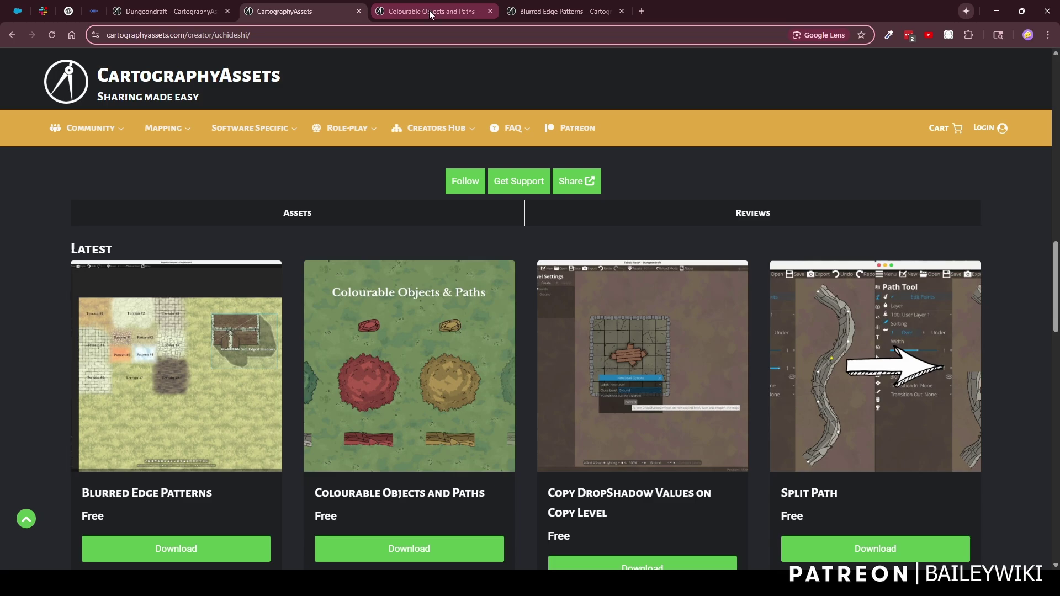
scroll(521, 343, up, 3)
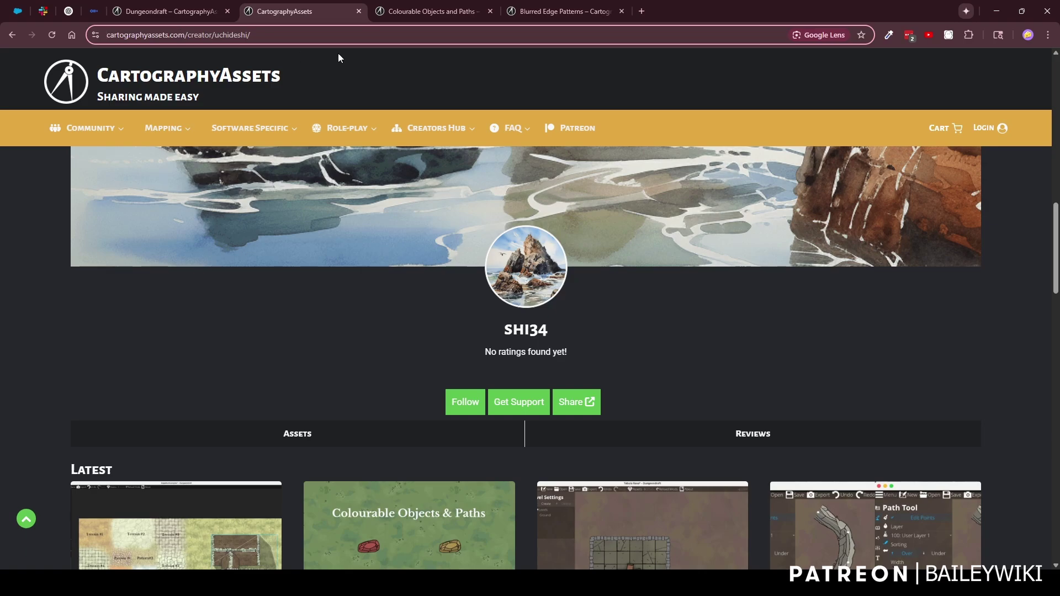
scroll(679, 251, down, 2)
scroll(679, 252, down, 1)
scroll(655, 274, up, 1)
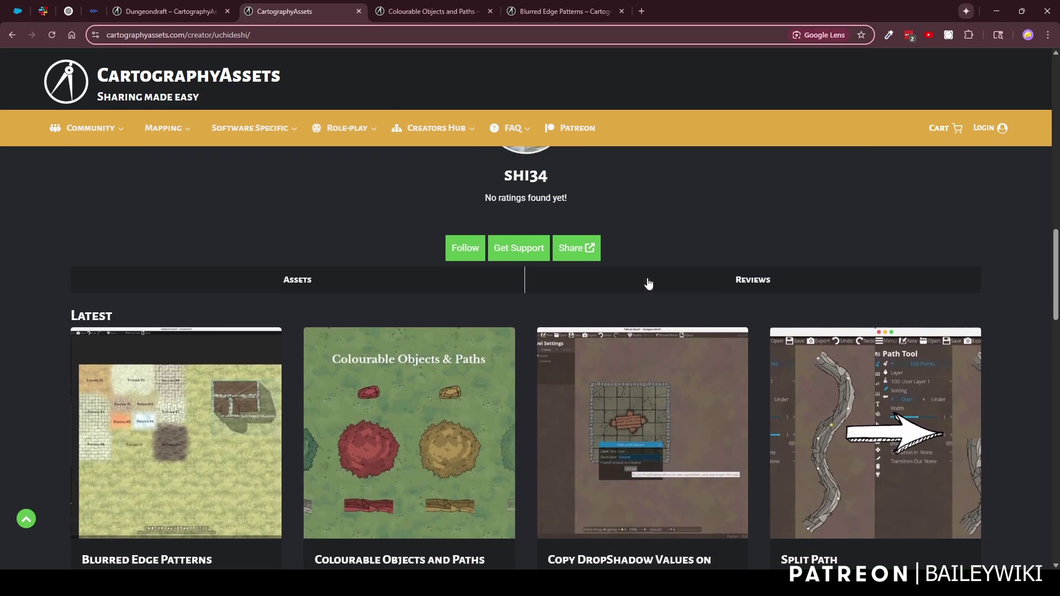
scroll(634, 269, up, 1)
scroll(634, 269, down, 4)
scroll(634, 269, down, 2)
scroll(634, 270, down, 2)
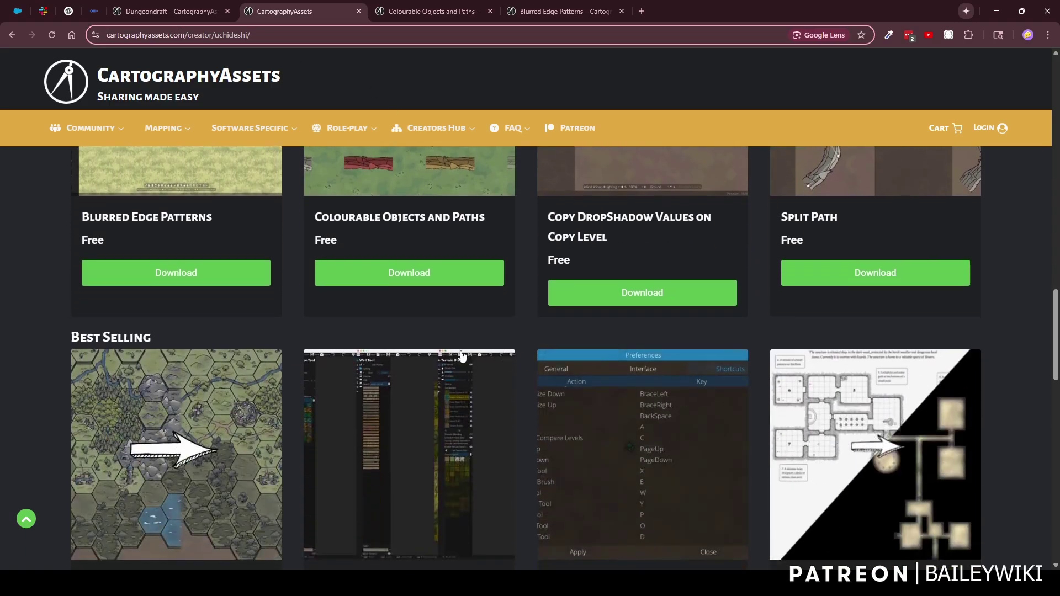
scroll(829, 439, down, 2)
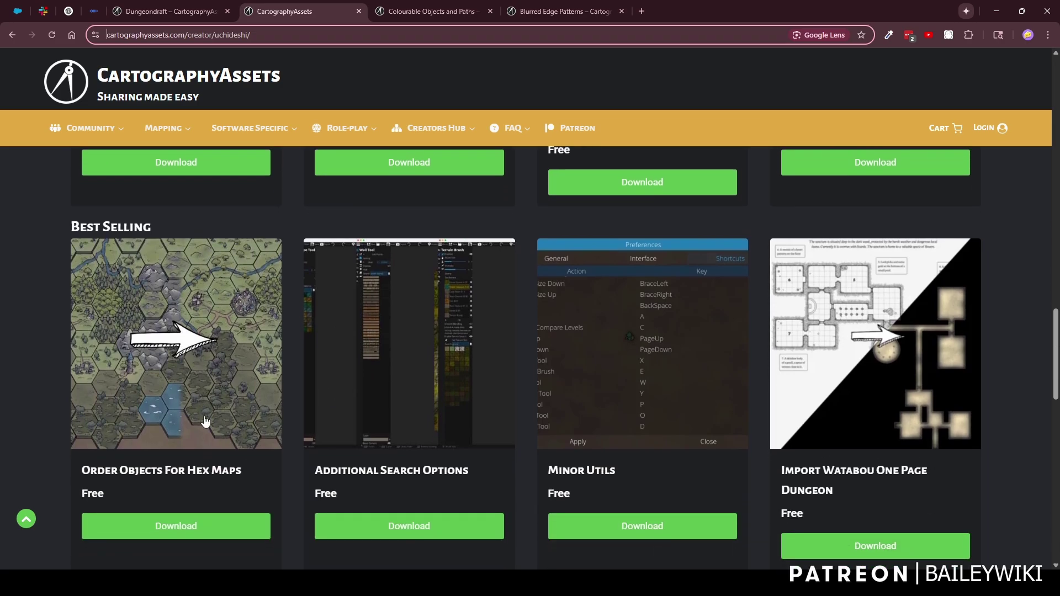
scroll(853, 422, up, 2)
scroll(745, 373, up, 2)
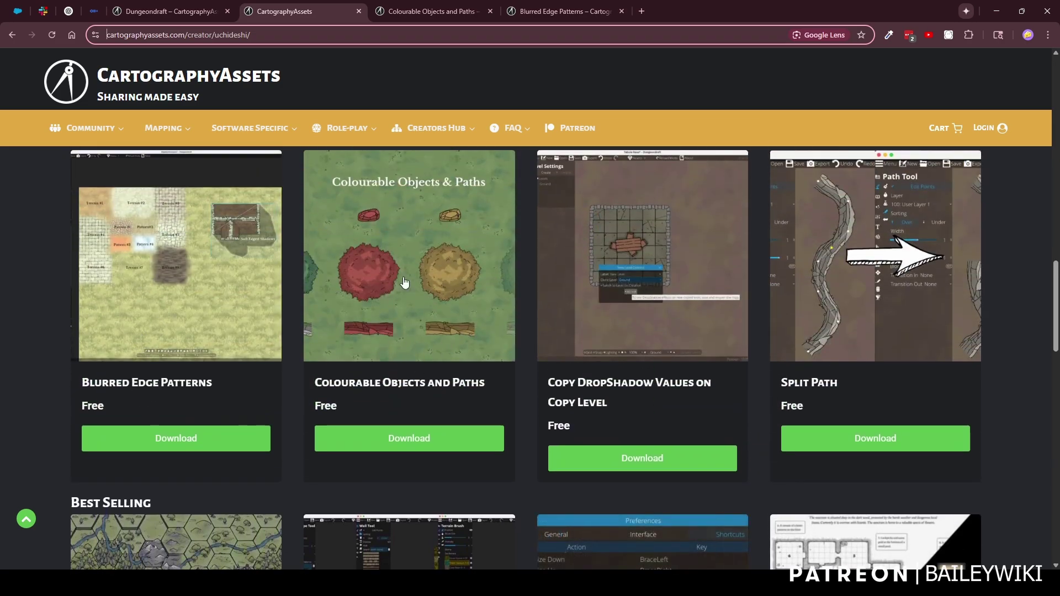
Step: Switch to the Colourable Objects and Paths browser tab
click(432, 11)
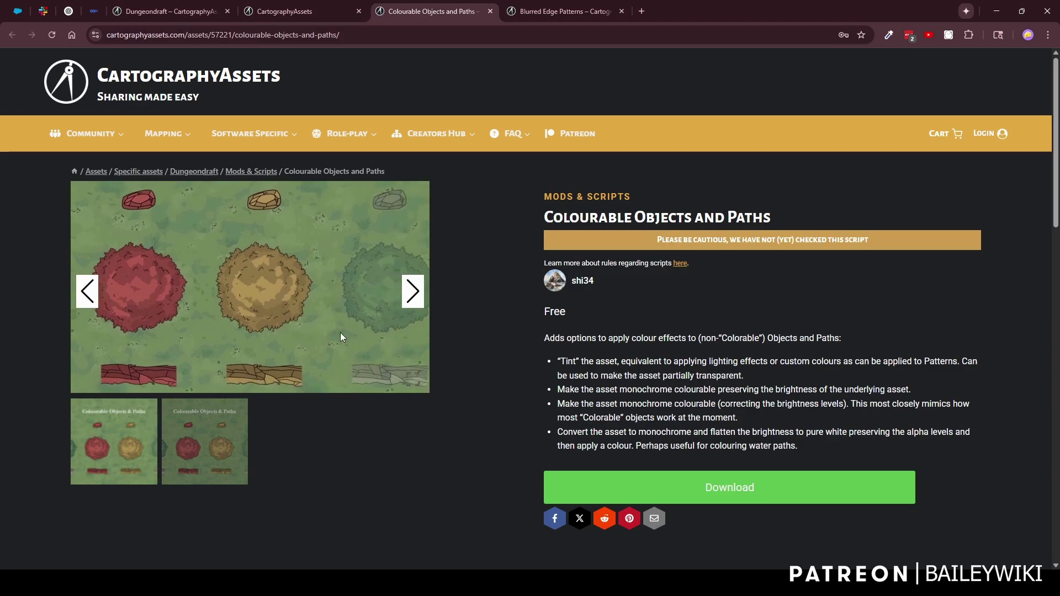
Step: Switch to the Blurred Edge Patterns mod page tab
click(564, 11)
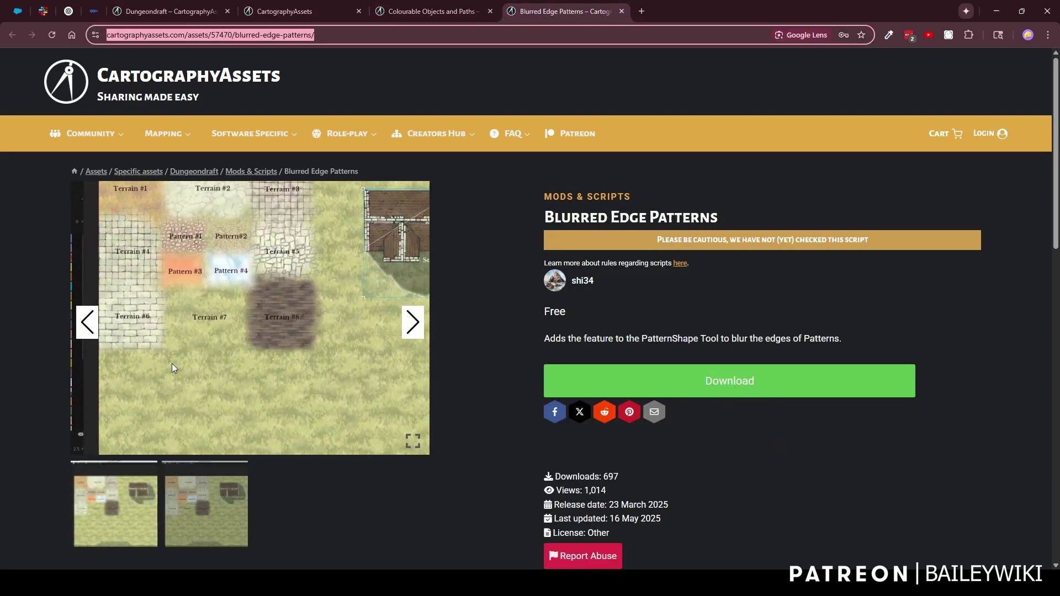
scroll(498, 346, down, 3)
scroll(499, 346, down, 2)
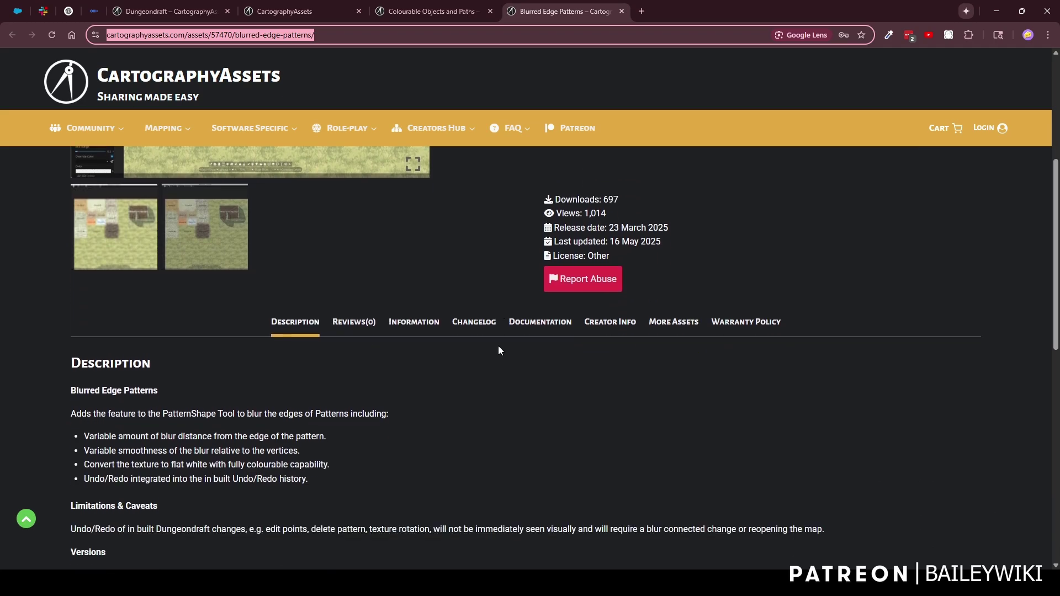
scroll(498, 346, down, 2)
scroll(497, 345, up, 4)
scroll(501, 356, up, 4)
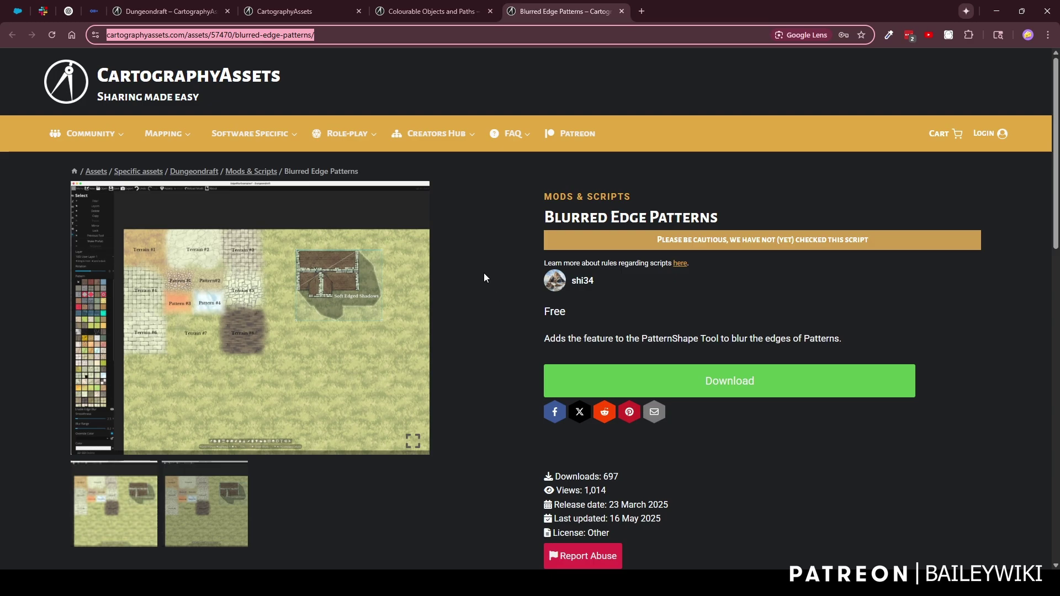
scroll(486, 249, down, 3)
scroll(487, 250, down, 2)
scroll(505, 328, up, 4)
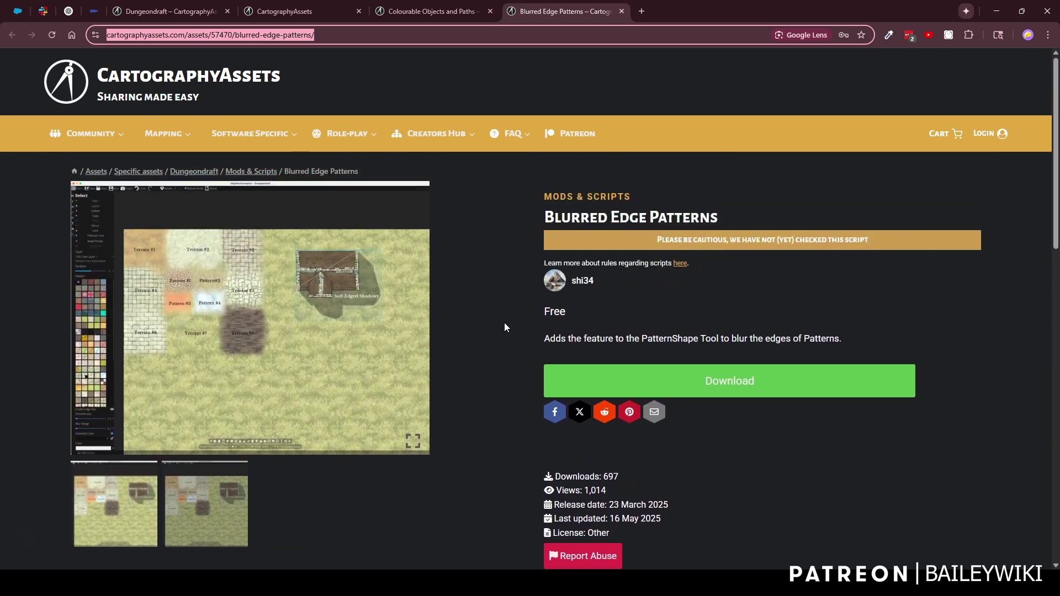
scroll(504, 322, up, 2)
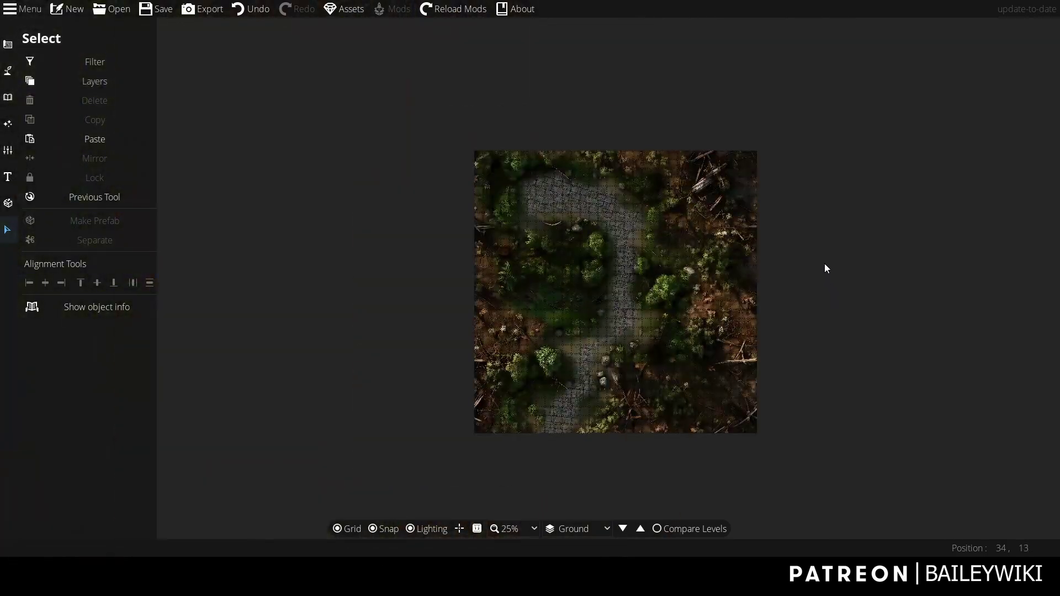
mouse_move(647, 213)
mouse_down()
mouse_move(871, 258)
mouse_move(688, 217)
mouse_up()
key(Escape)
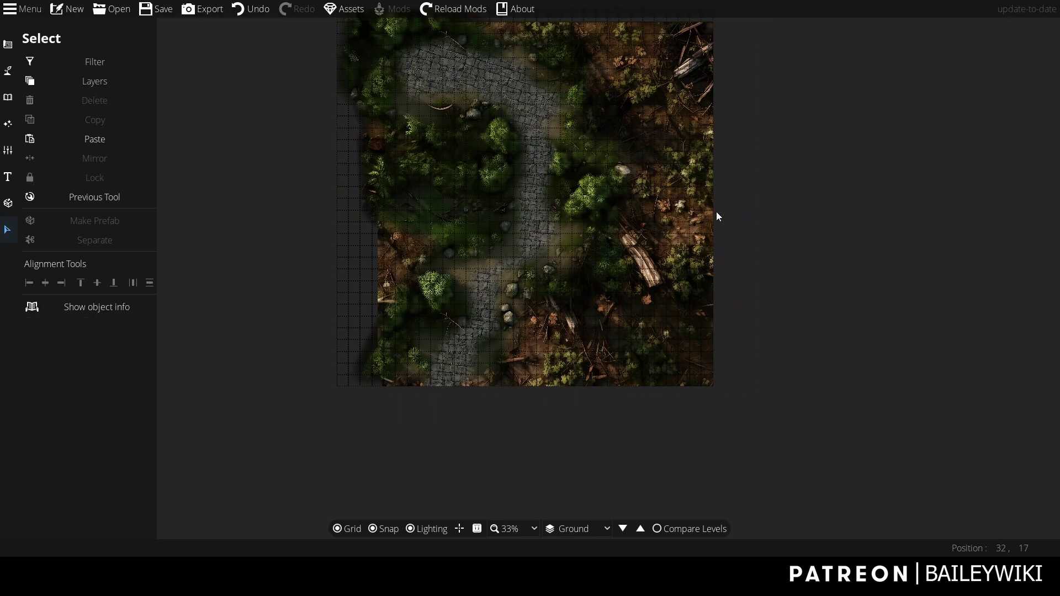
key(ctrl+z)
click(692, 185)
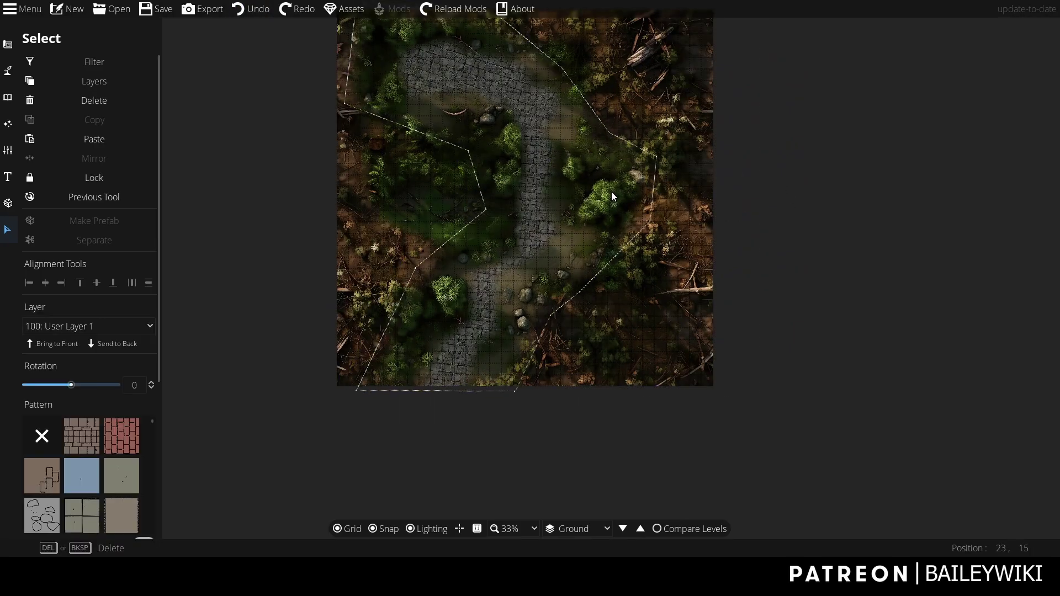
mouse_move(612, 191)
mouse_down()
mouse_move(696, 264)
mouse_move(772, 303)
mouse_move(671, 262)
mouse_up()
key(Escape)
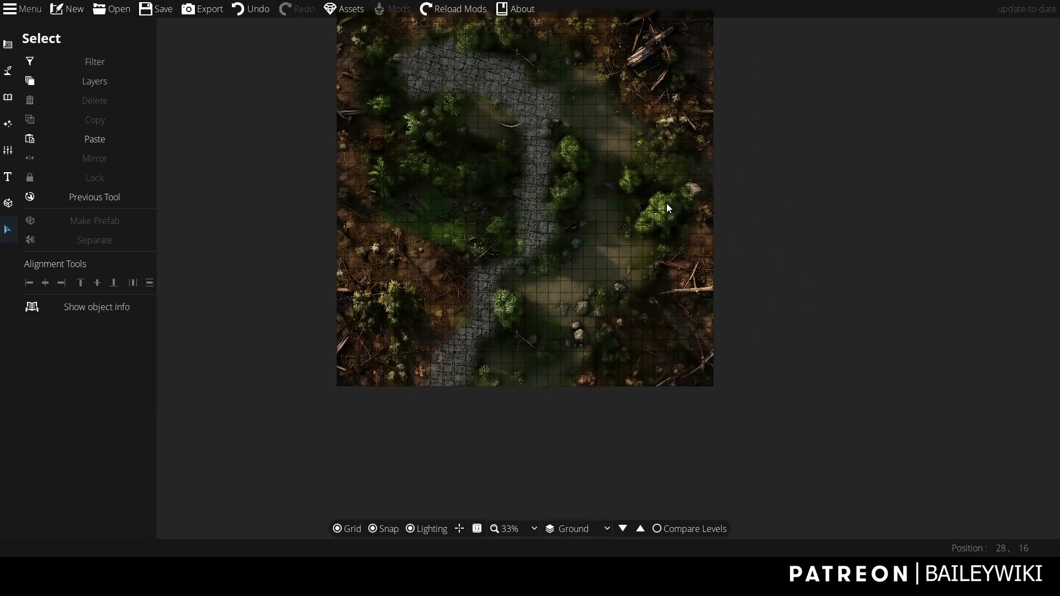
key(ctrl+z)
click(437, 191)
drag(400, 248, 378, 281)
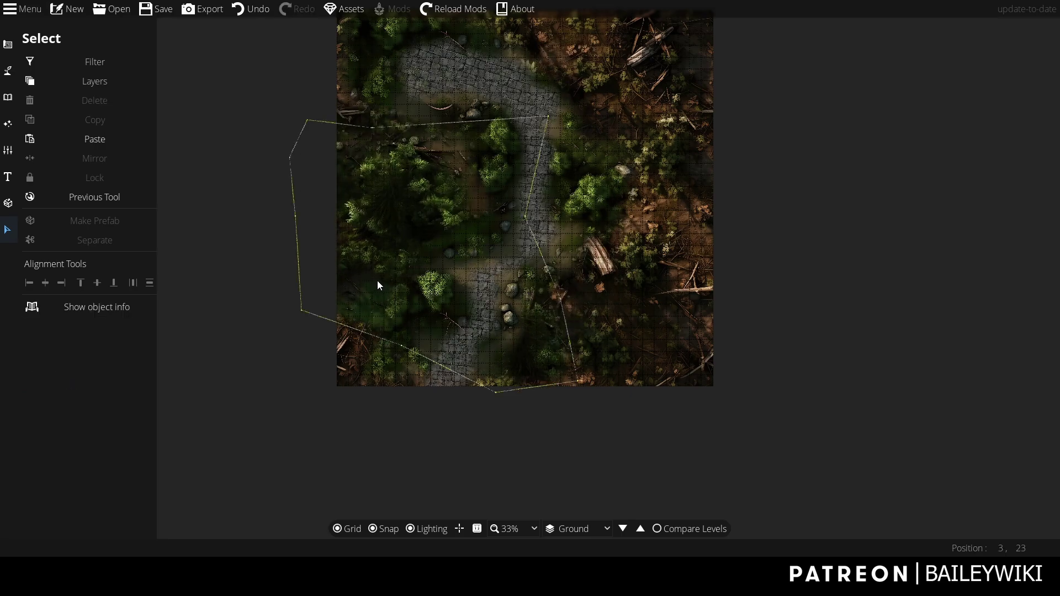
key(ctrl+z)
key(Escape)
scroll(600, 234, up, 3)
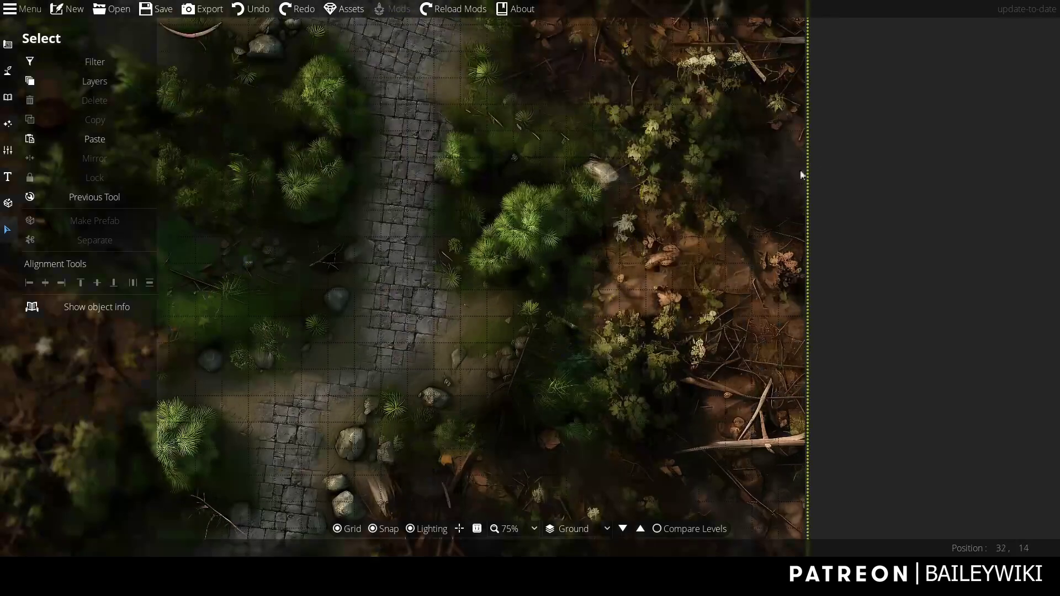
scroll(599, 233, up, 3)
scroll(898, 194, down, 4)
scroll(866, 147, down, 1)
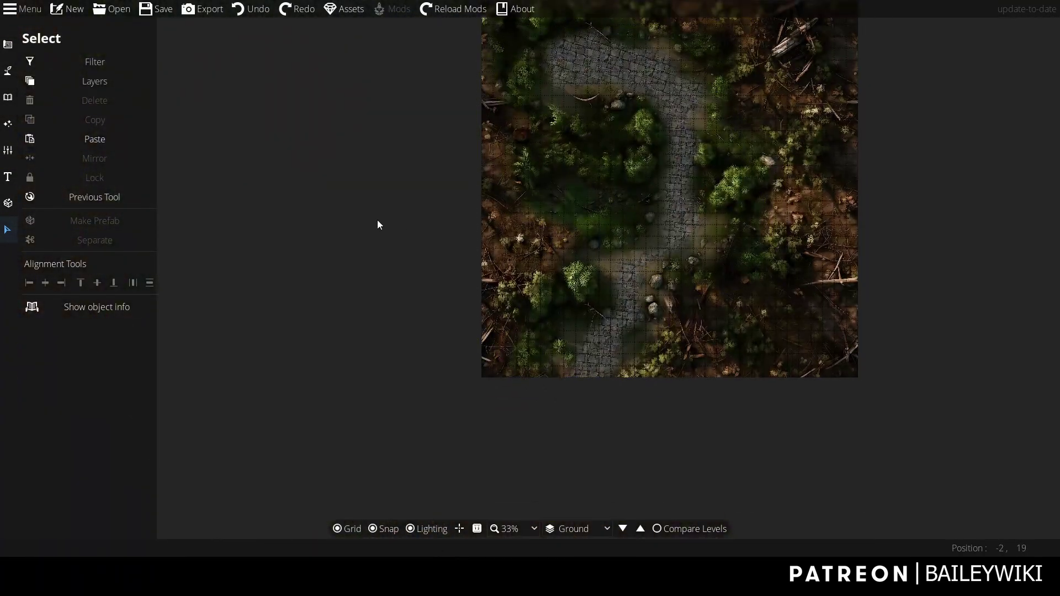
scroll(312, 193, up, 1)
scroll(334, 214, up, 2)
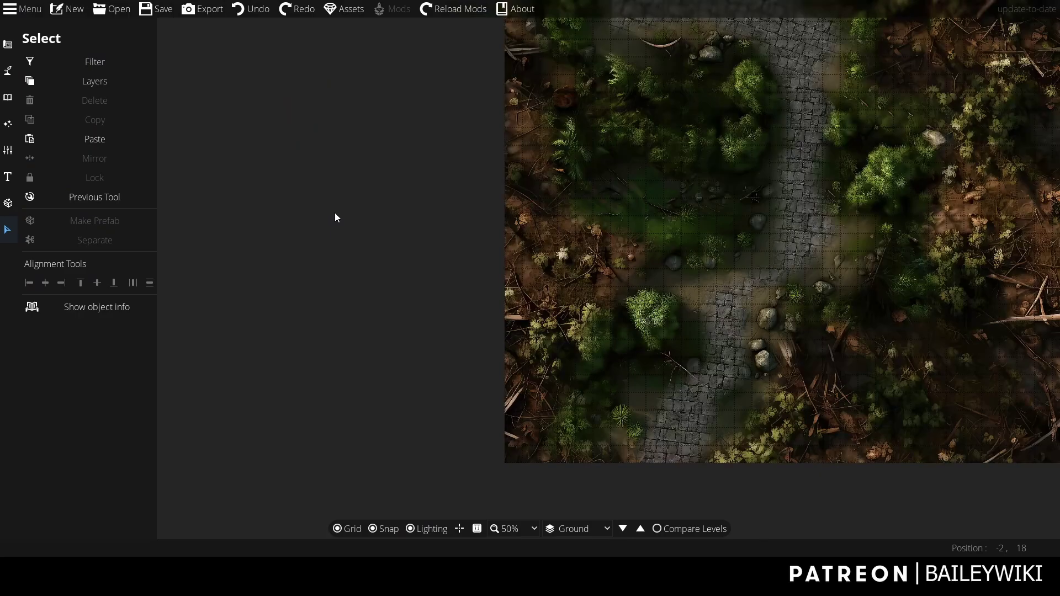
scroll(334, 213, up, 1)
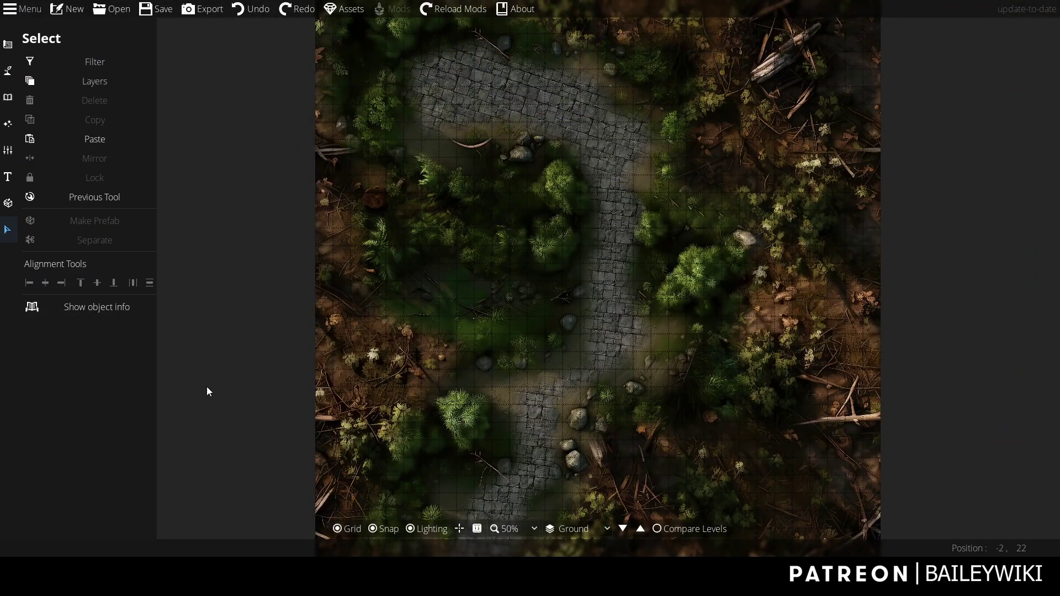
Step: Select the stone path pattern at the top and lower its texture rotation slightly
click(546, 114)
key(Escape)
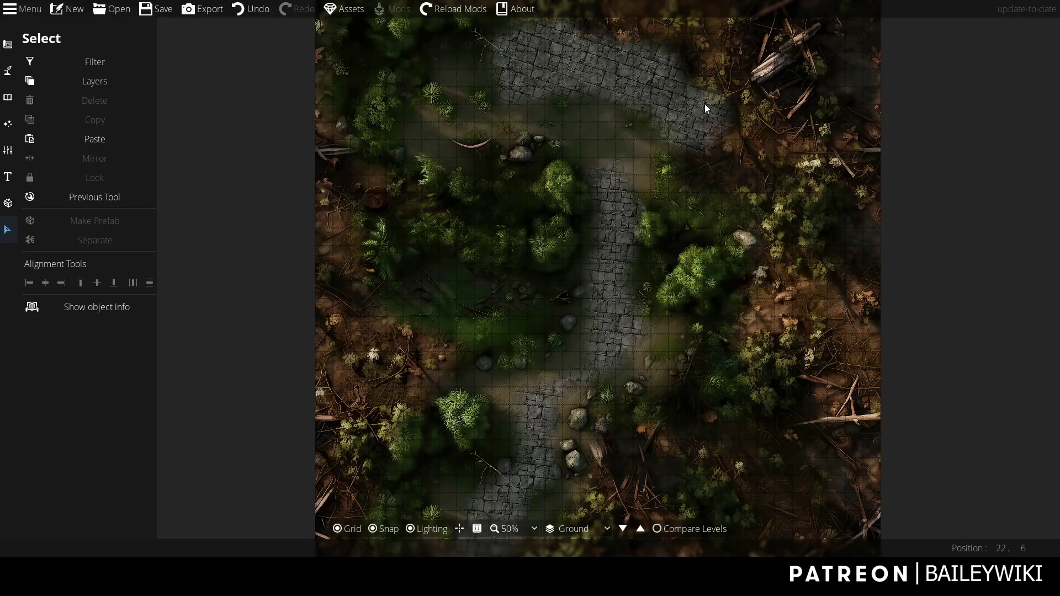
scroll(700, 141, up, 2)
drag(580, 207, 767, 126)
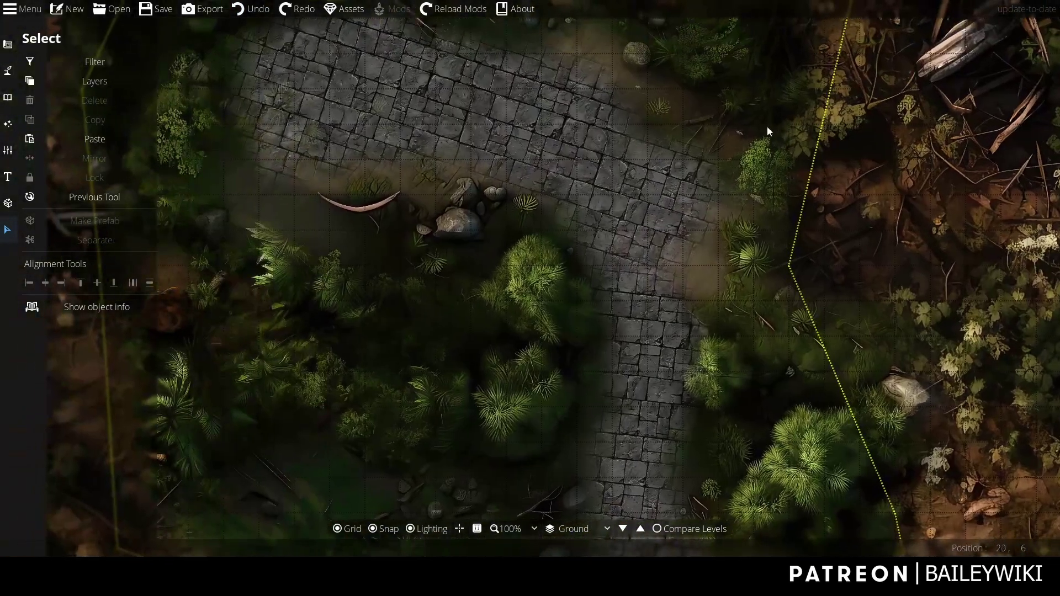
click(380, 97)
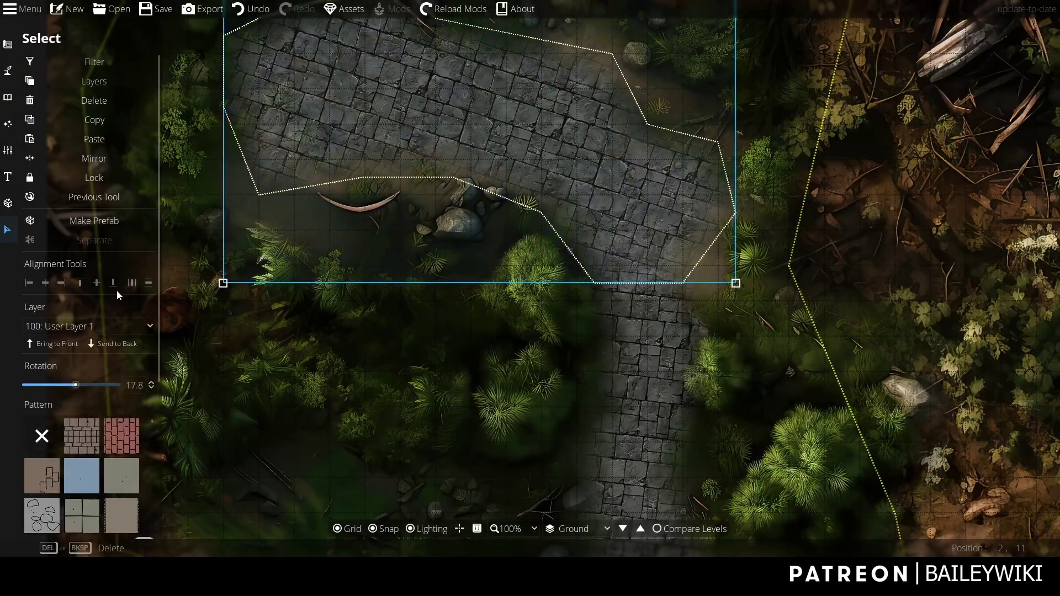
drag(76, 386, 74, 386)
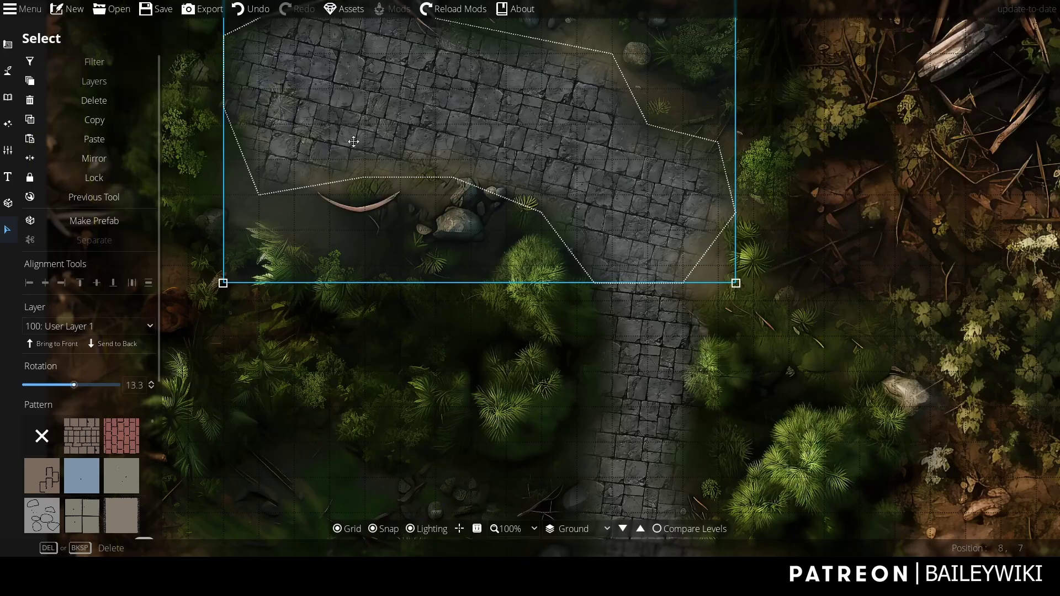
scroll(546, 163, down, 3)
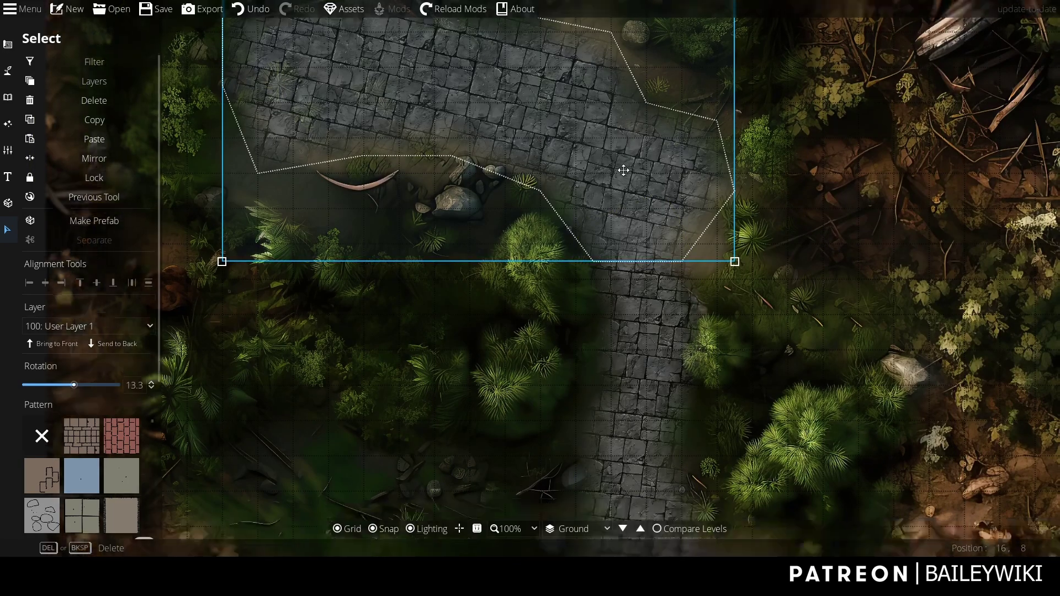
scroll(546, 248, down, 3)
scroll(563, 291, down, 3)
scroll(491, 366, up, 3)
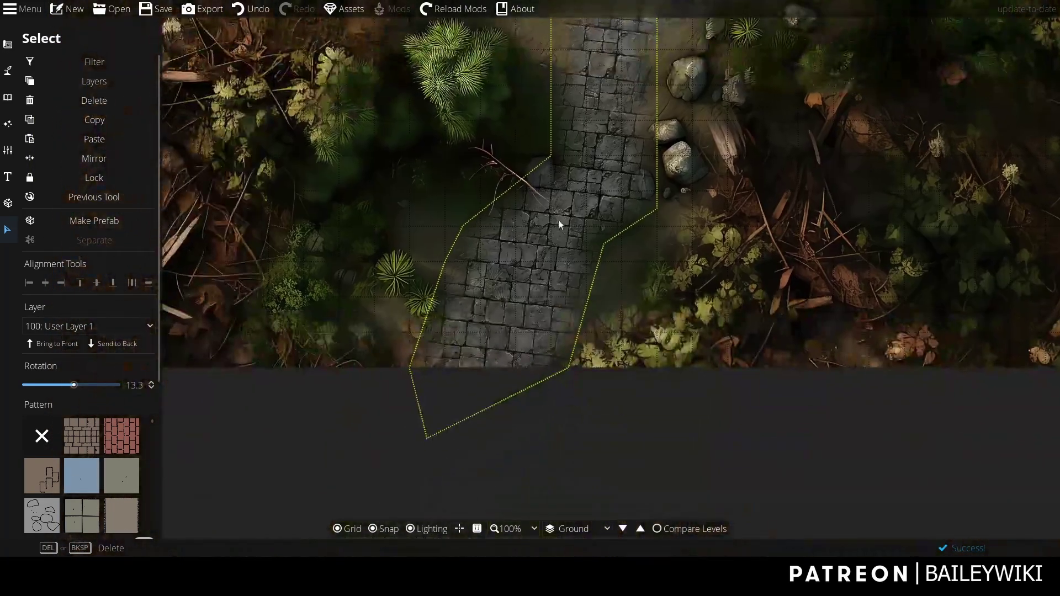
scroll(559, 220, up, 3)
scroll(563, 249, up, 3)
scroll(624, 183, up, 3)
scroll(589, 217, down, 3)
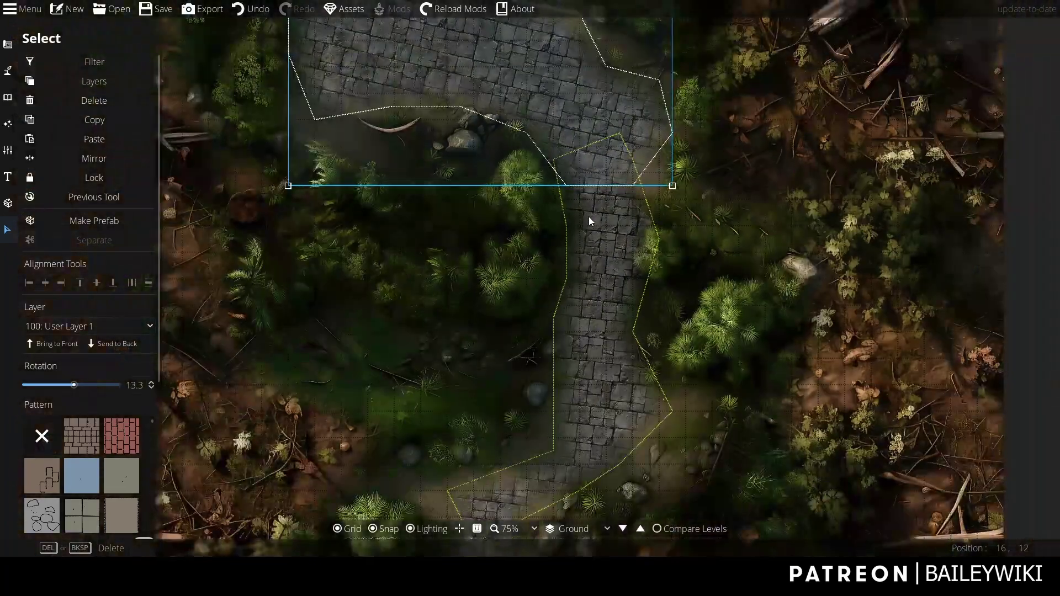
scroll(589, 216, down, 3)
Step: Select the whole winding path and fill it with cobblestone, then other tile textures
click(567, 341)
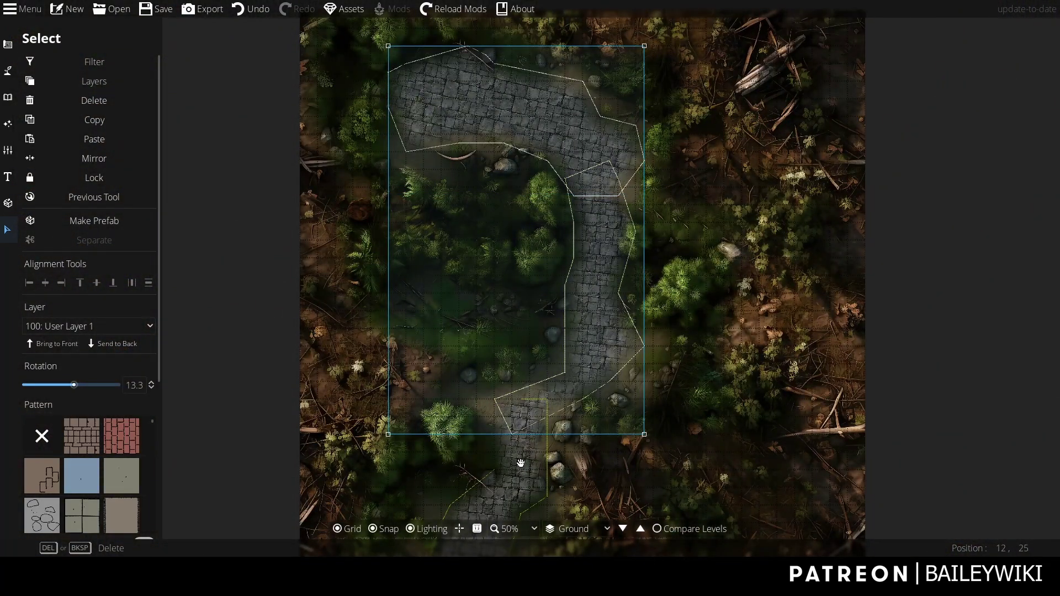
click(539, 447)
scroll(160, 328, down, 3)
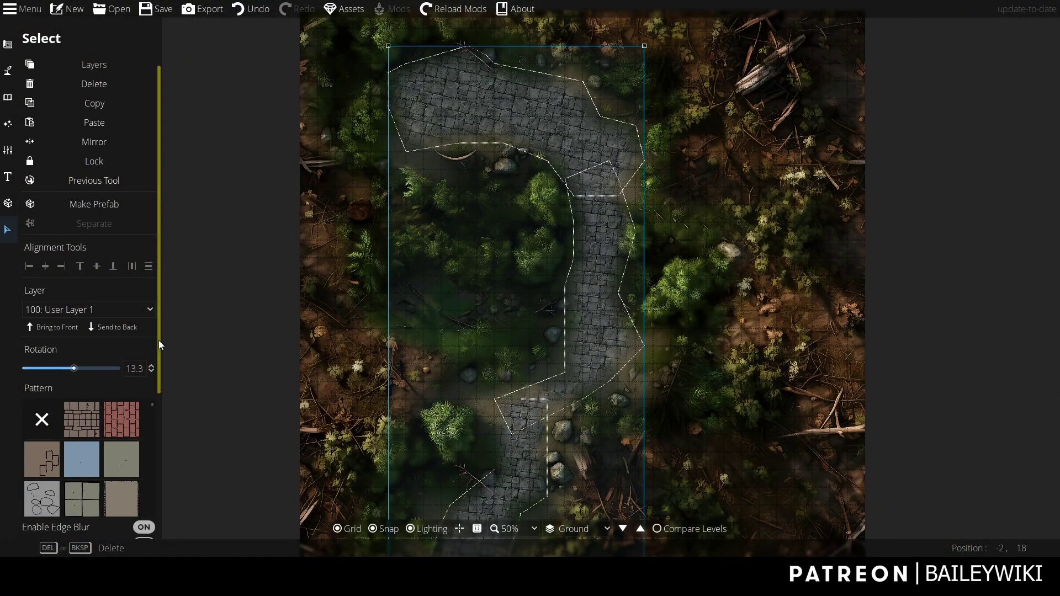
scroll(159, 331, down, 5)
scroll(155, 186, down, 3)
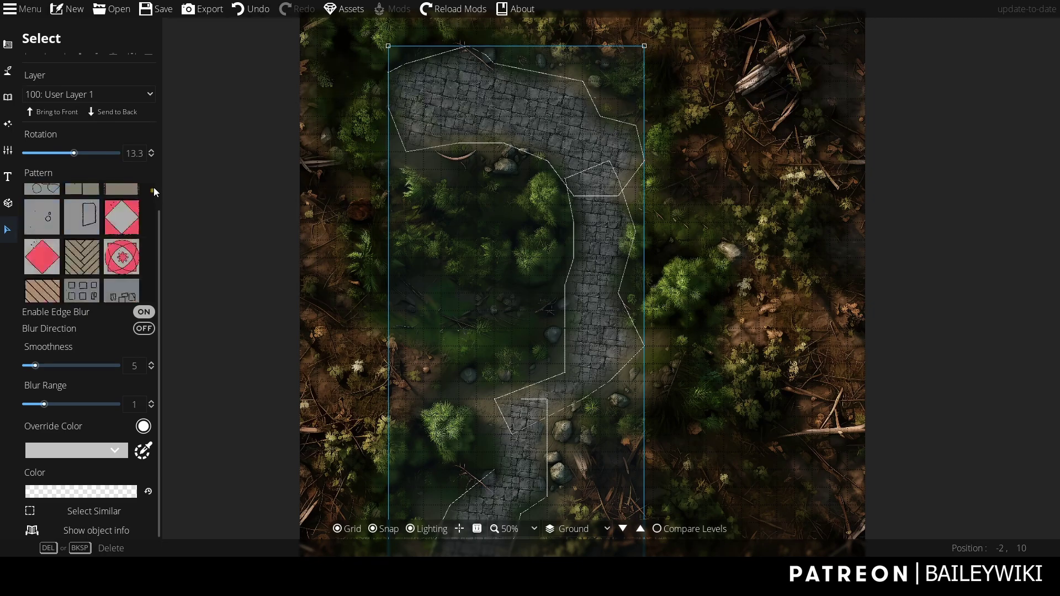
scroll(153, 188, down, 5)
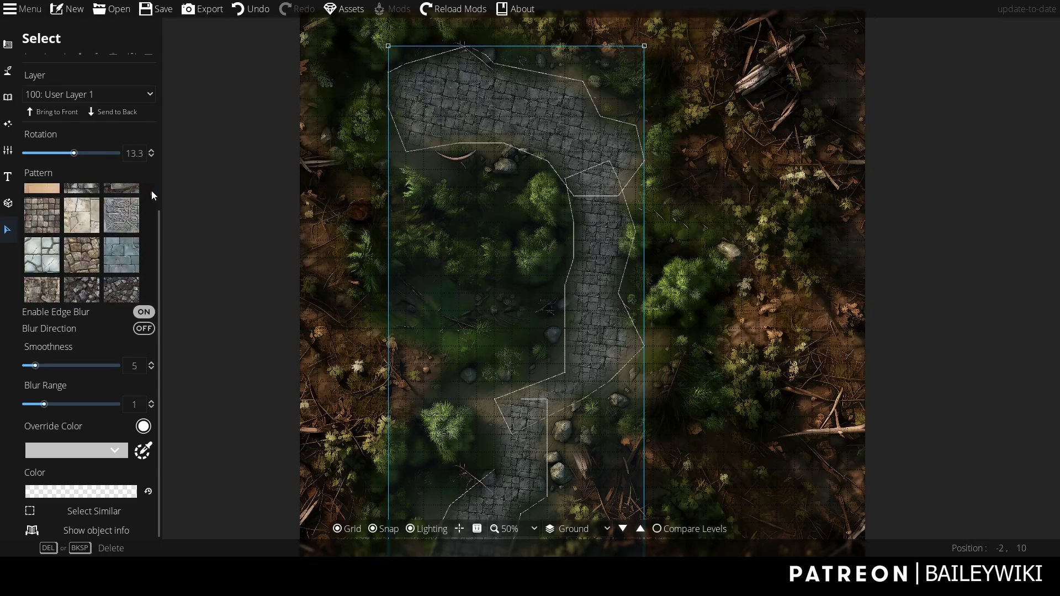
click(49, 220)
scroll(489, 178, up, 3)
scroll(651, 256, up, 2)
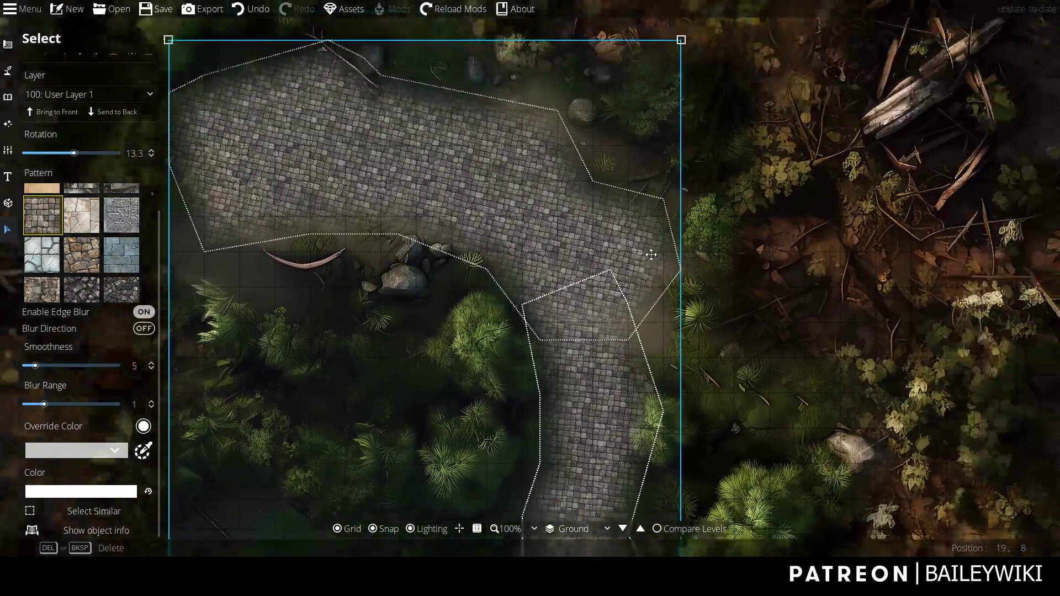
scroll(652, 255, down, 2)
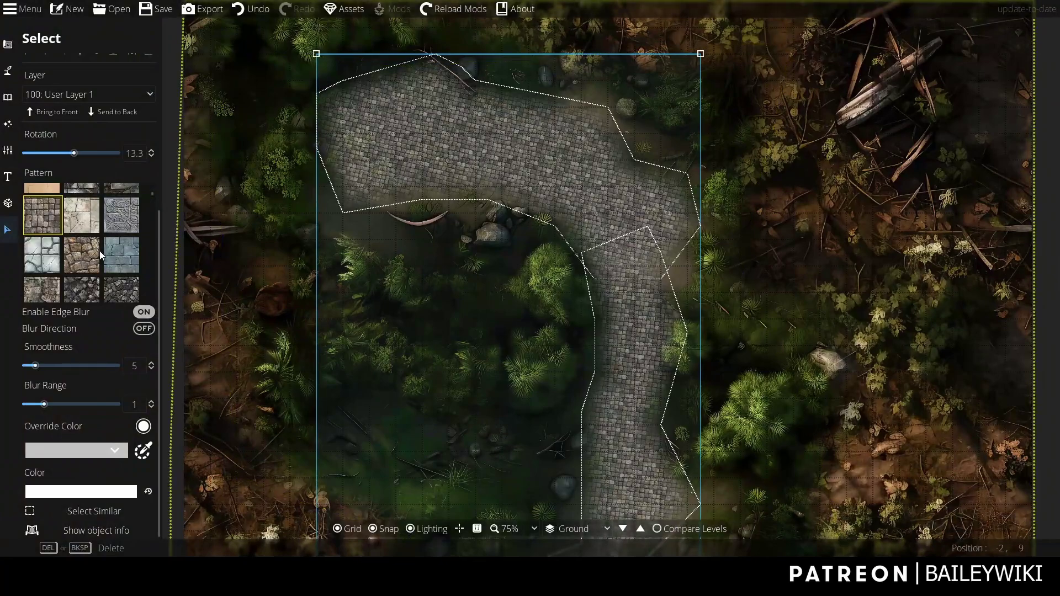
click(112, 258)
scroll(111, 259, down, 3)
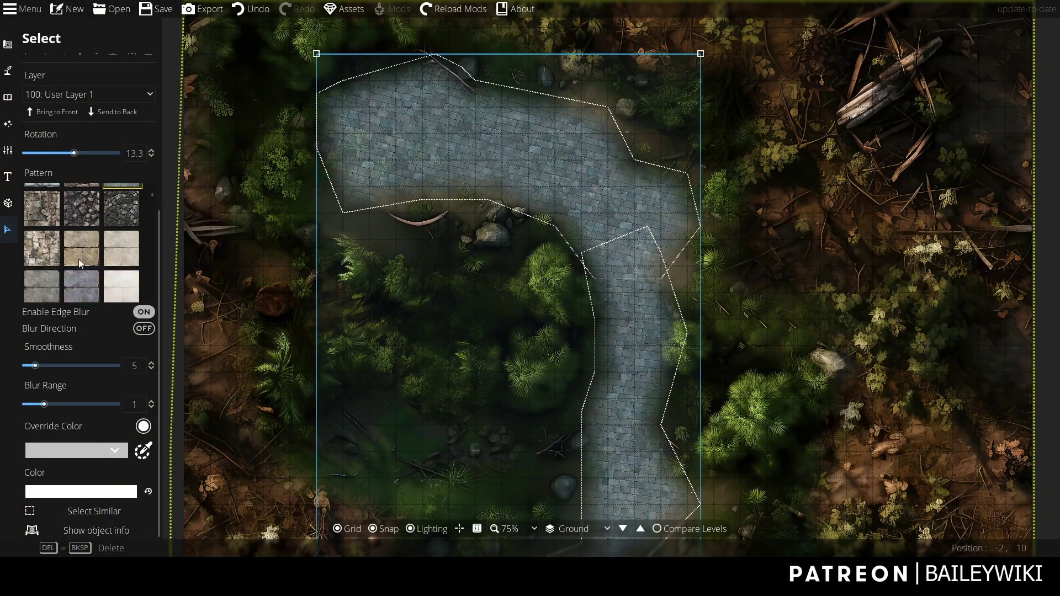
click(81, 250)
scroll(81, 250, down, 1)
Step: Swap through grey stone and dark ornate tiles, ending on a dark rocky badlands texture
click(80, 250)
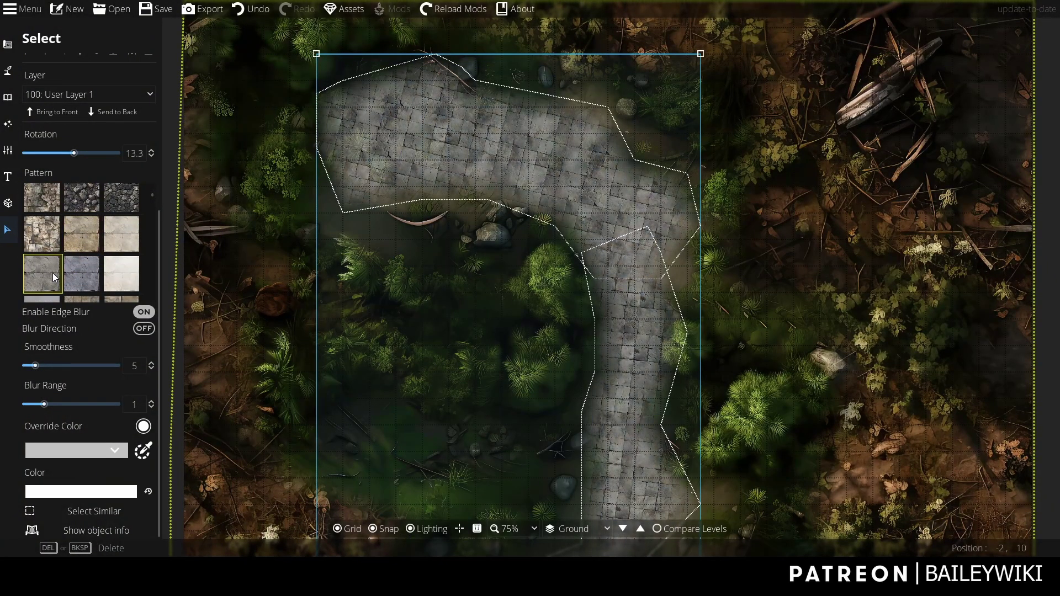
scroll(93, 237, down, 1)
scroll(94, 237, down, 2)
scroll(94, 237, down, 2)
scroll(94, 236, down, 2)
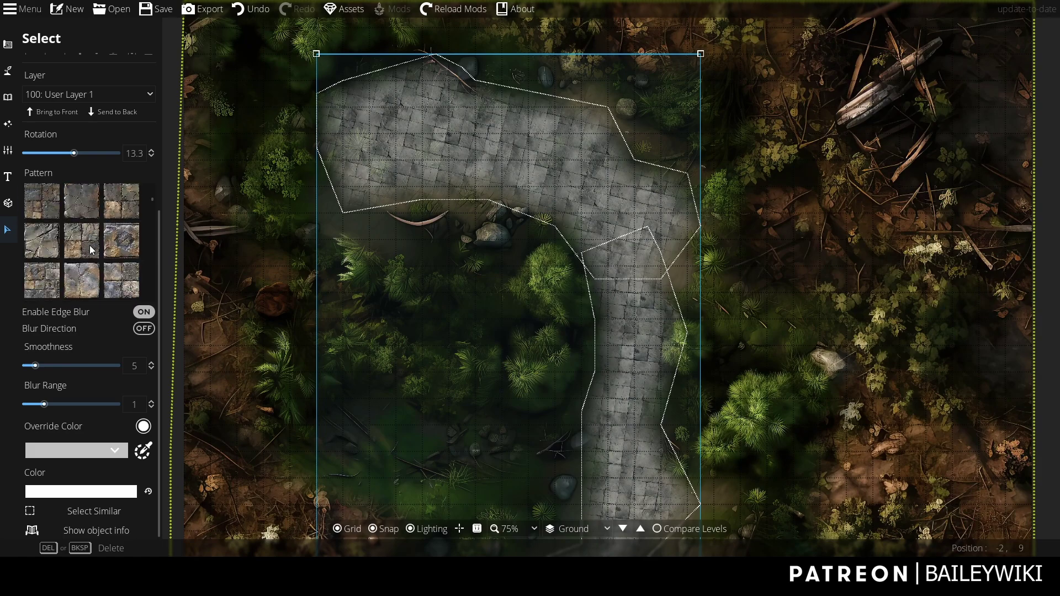
scroll(91, 247, down, 2)
scroll(91, 250, down, 1)
click(82, 267)
scroll(111, 243, down, 2)
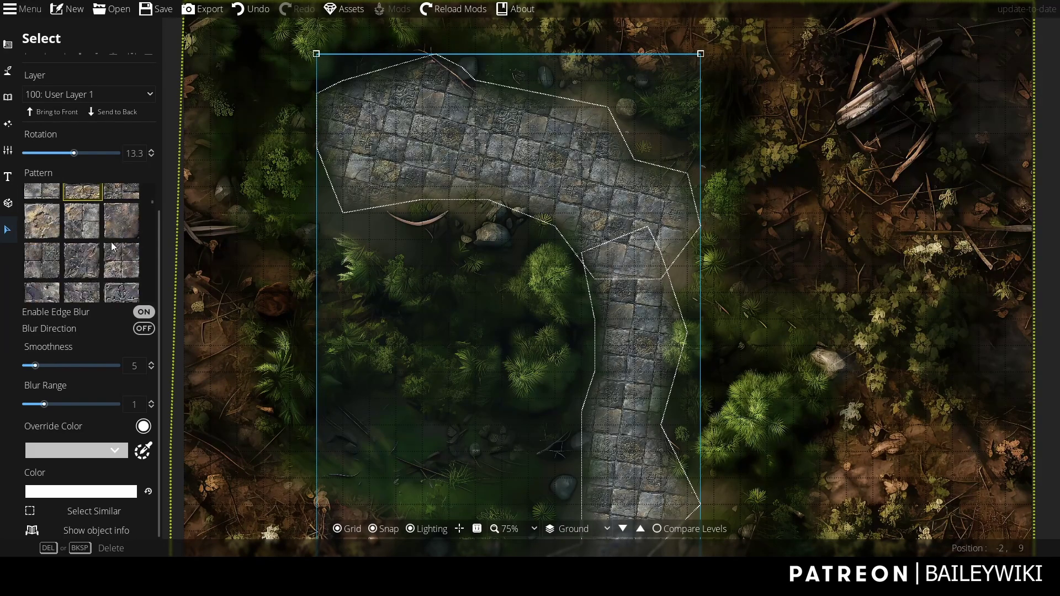
scroll(111, 242, down, 2)
scroll(111, 242, down, 2)
scroll(111, 247, down, 2)
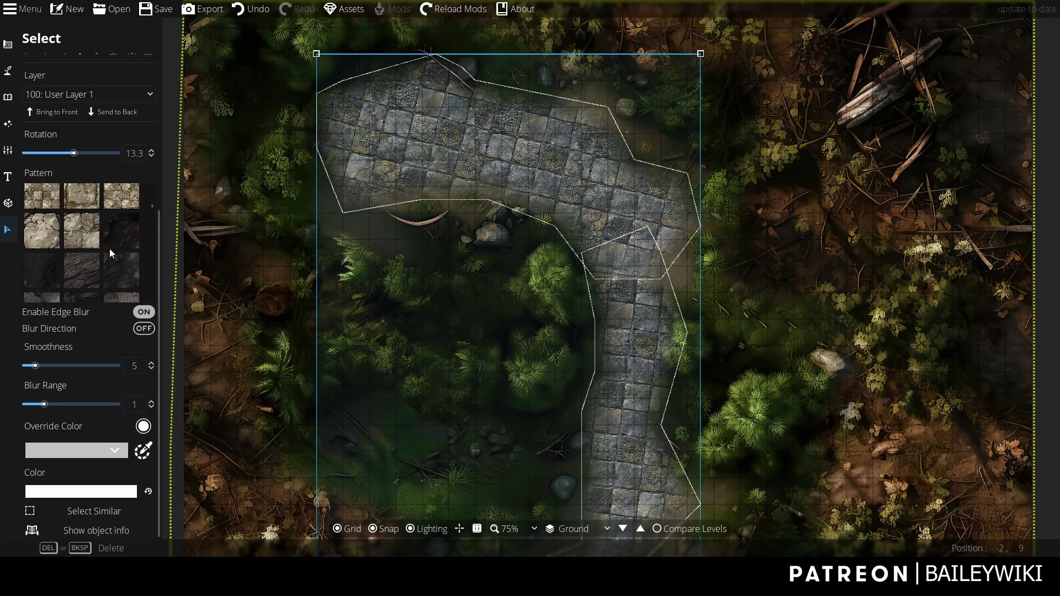
scroll(110, 249, down, 2)
scroll(110, 249, down, 2)
scroll(110, 248, down, 2)
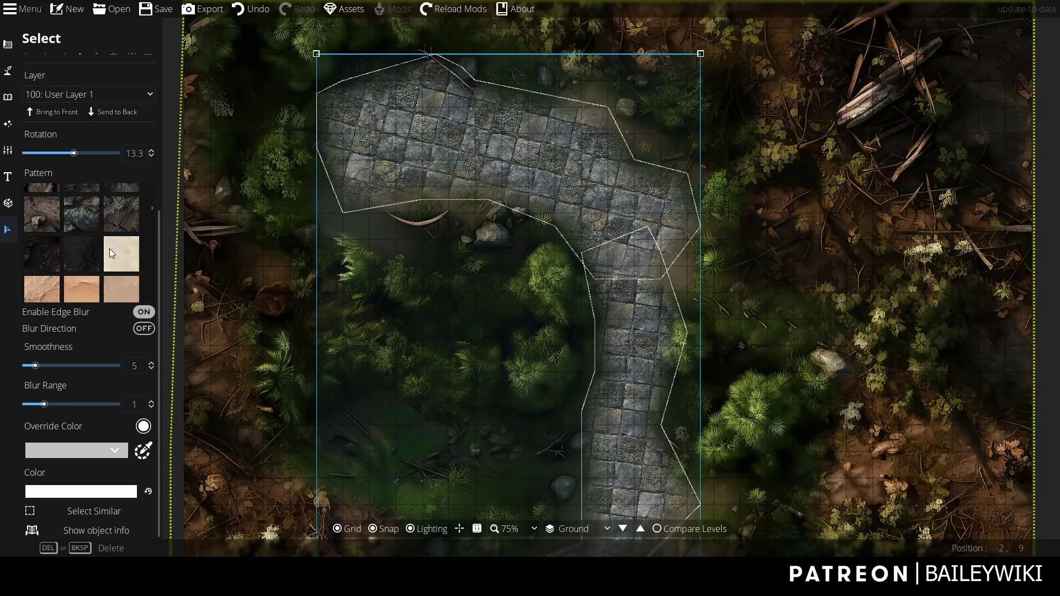
scroll(110, 249, up, 2)
click(84, 223)
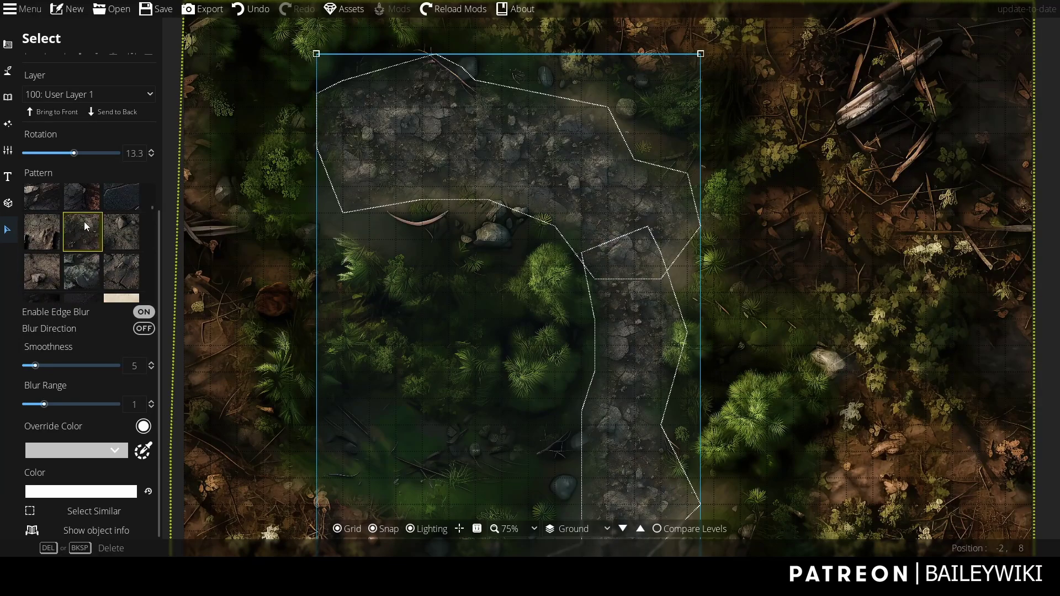
click(127, 209)
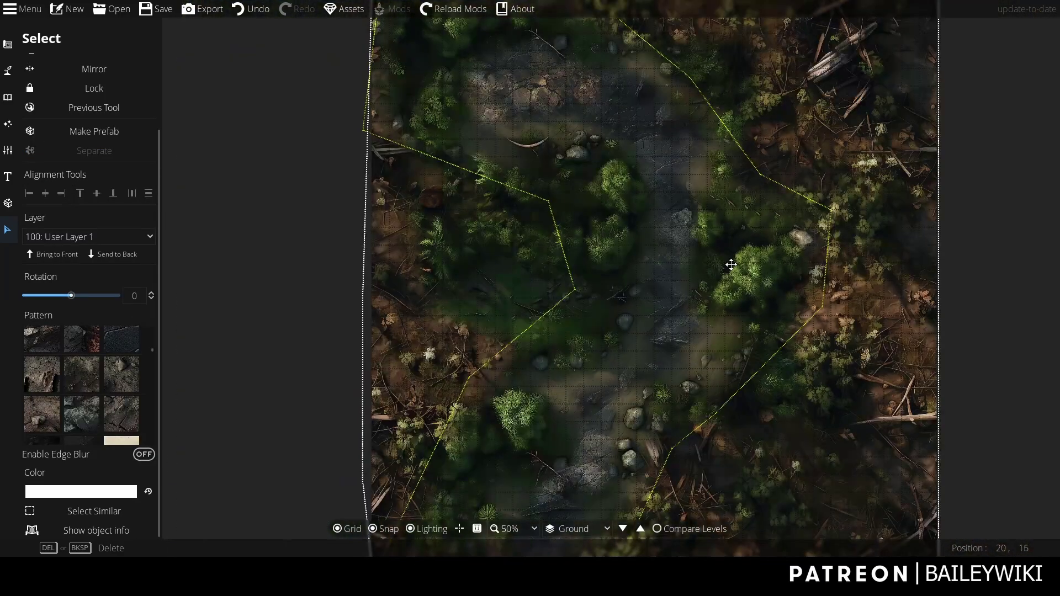
Step: Try a sandy fill on the path, then undo it twice
click(588, 452)
click(643, 121)
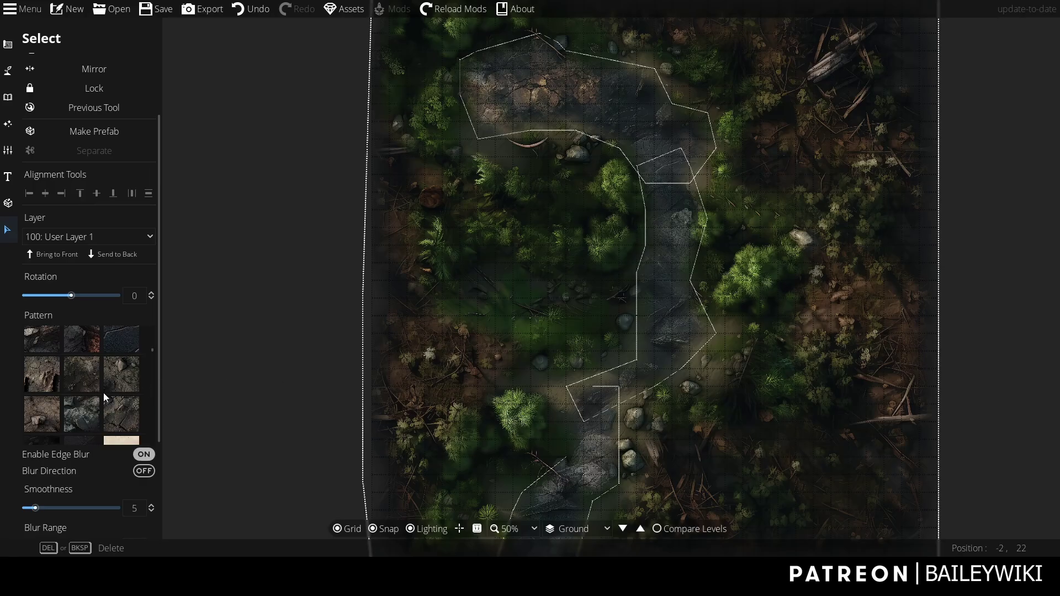
scroll(87, 382, down, 3)
click(74, 392)
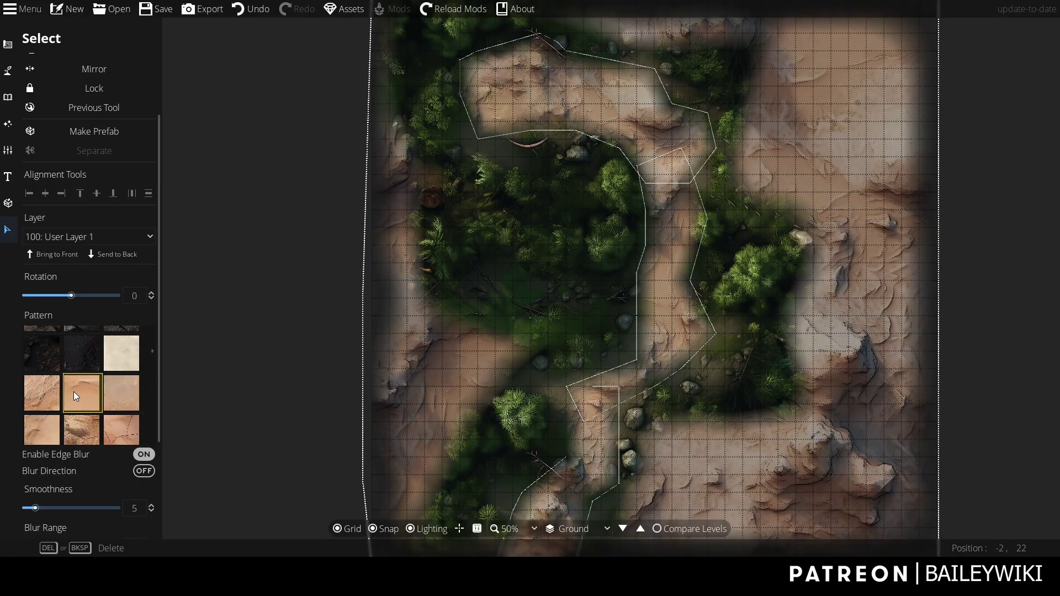
key(ctrl+z)
key(ctrl+z)
key(ctrl+z)
Step: Reselect only the winding path, try lighter sand textures, and settle on green grass
click(479, 315)
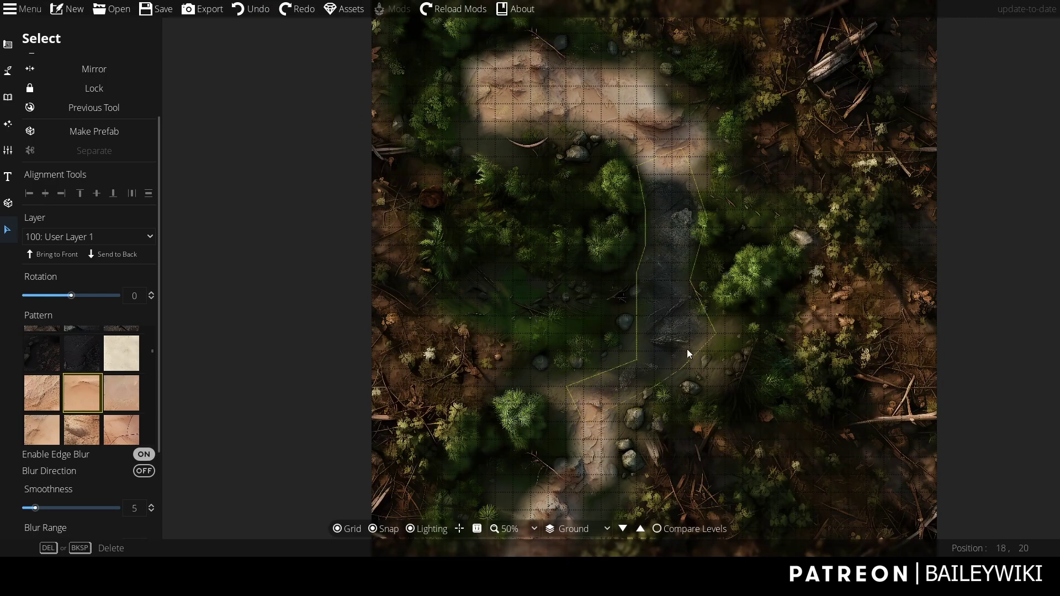
click(672, 316)
shift+click(628, 295)
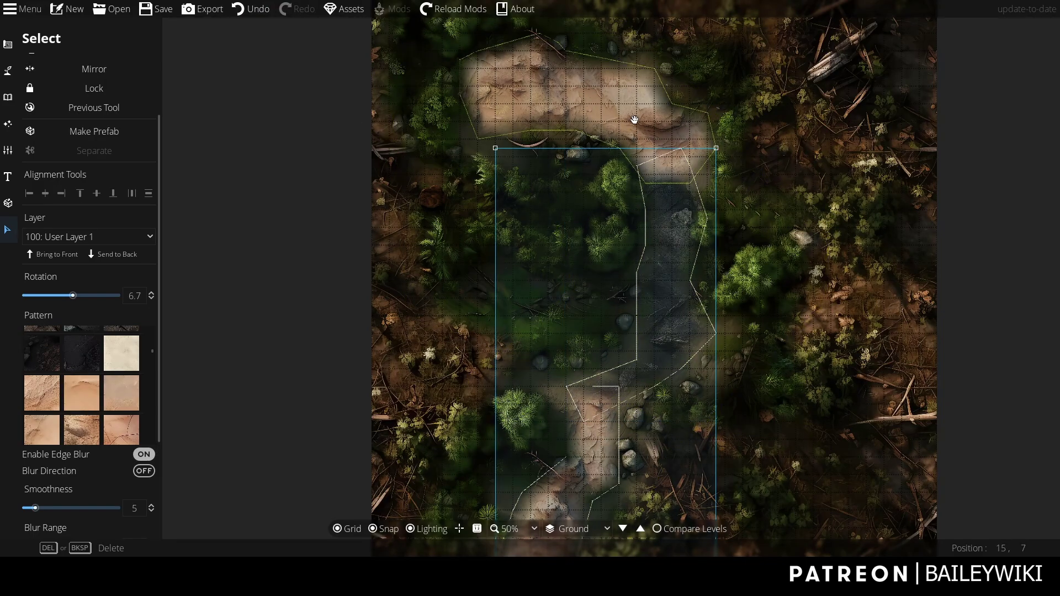
click(627, 295)
click(78, 397)
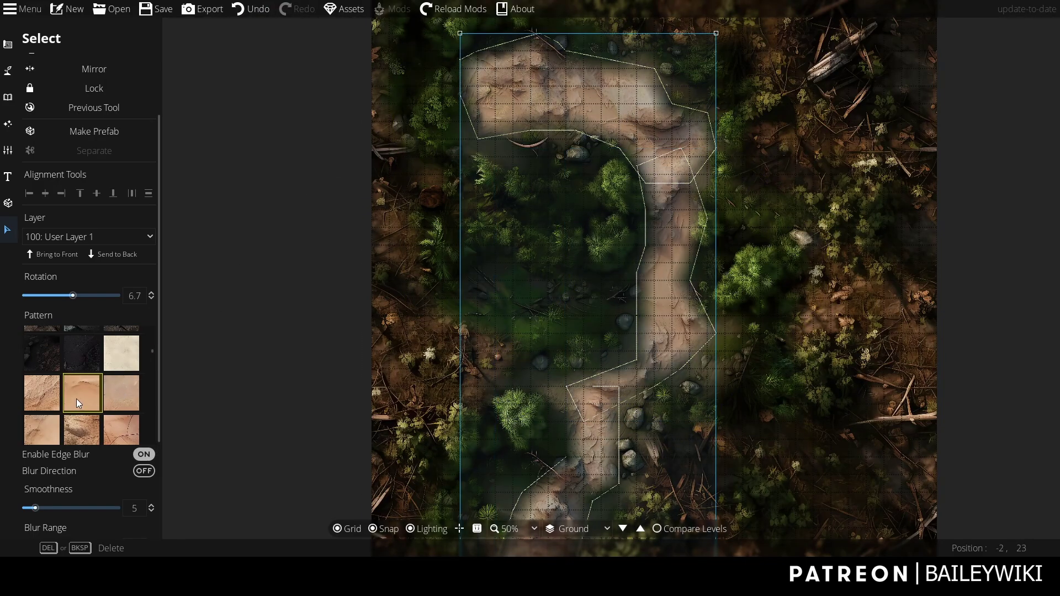
click(120, 391)
scroll(137, 387, down, 3)
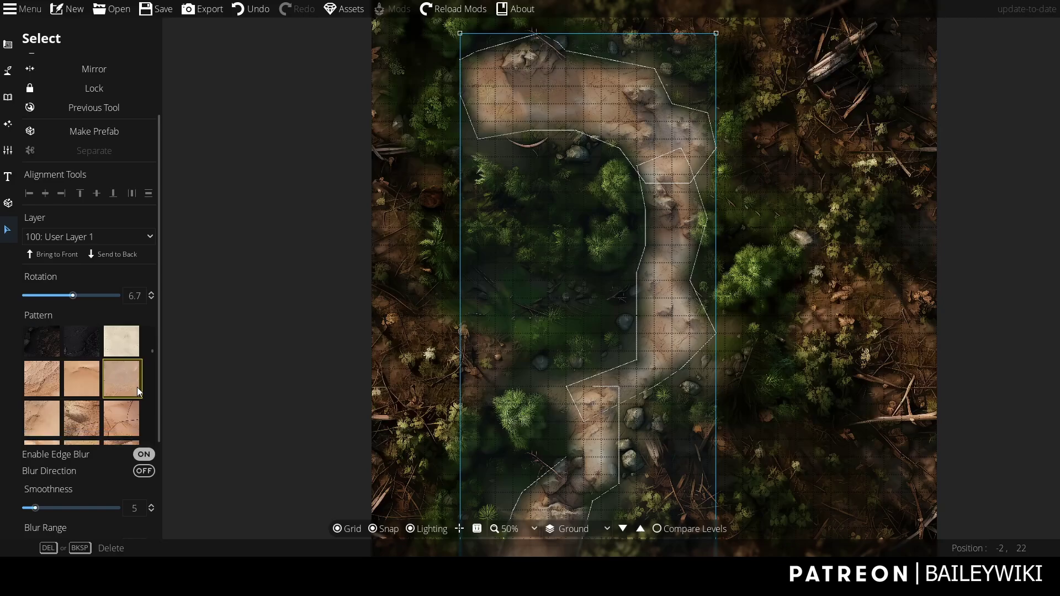
scroll(137, 387, down, 3)
scroll(136, 387, down, 3)
scroll(99, 381, down, 3)
scroll(76, 364, down, 2)
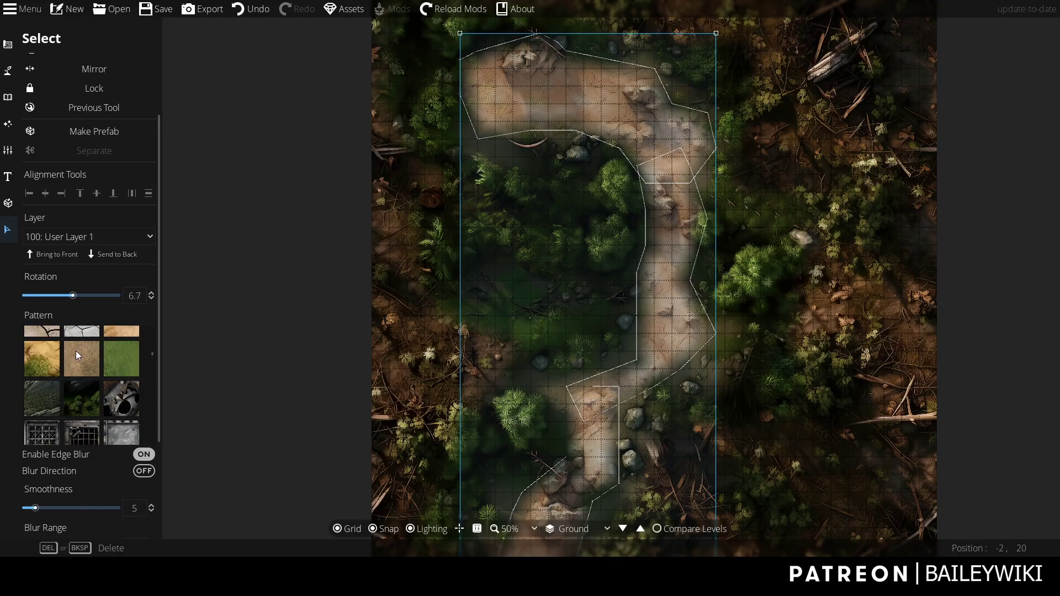
click(78, 350)
click(123, 359)
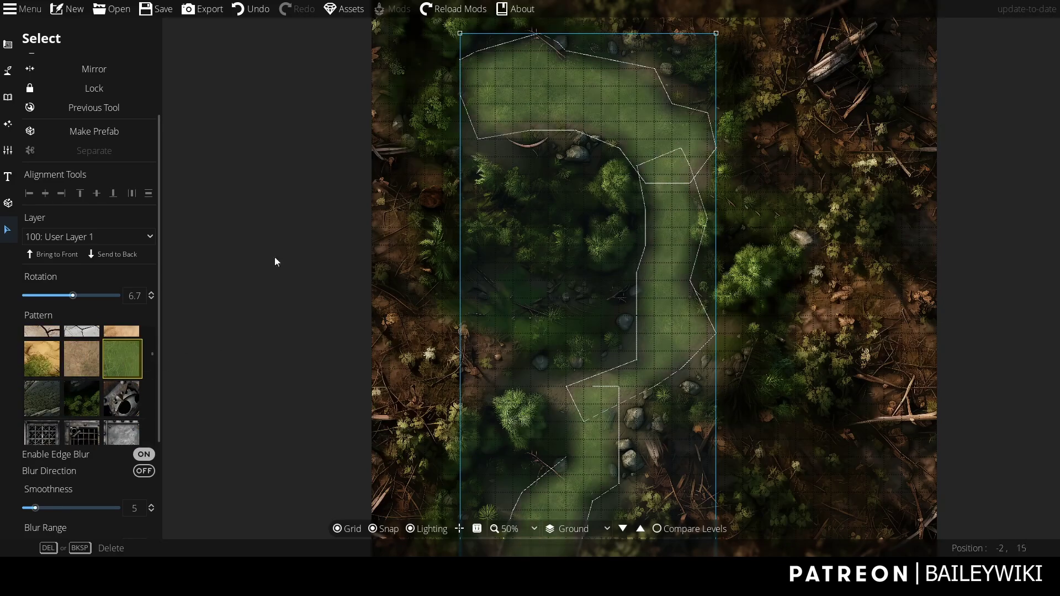
click(523, 315)
scroll(580, 398, up, 2)
Step: Select all the path pieces and try rocky stone and light cobblestone fills
click(607, 431)
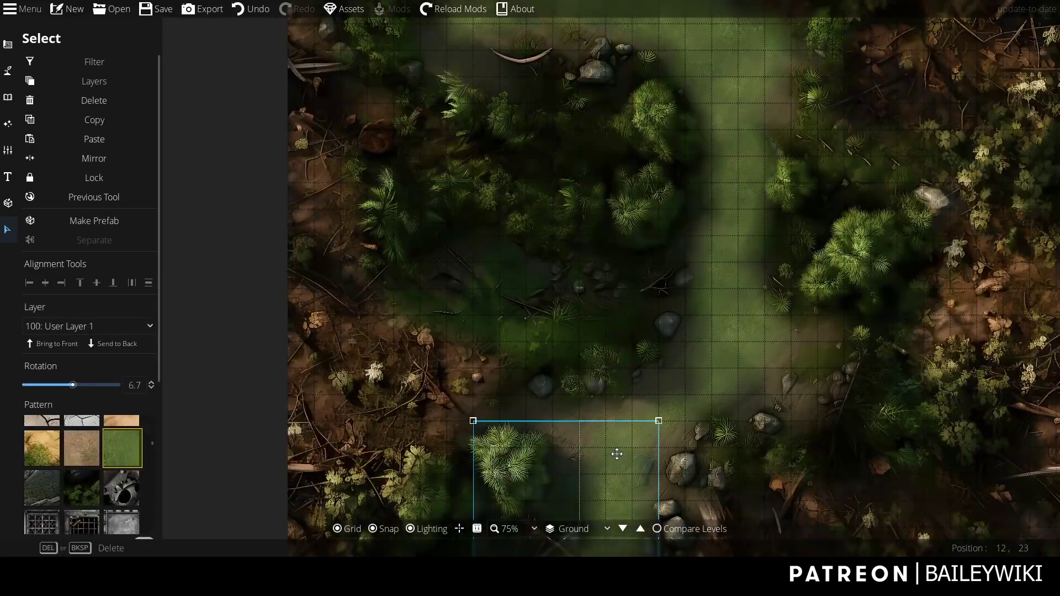
shift+click(720, 328)
shift+click(703, 46)
scroll(99, 432, down, 3)
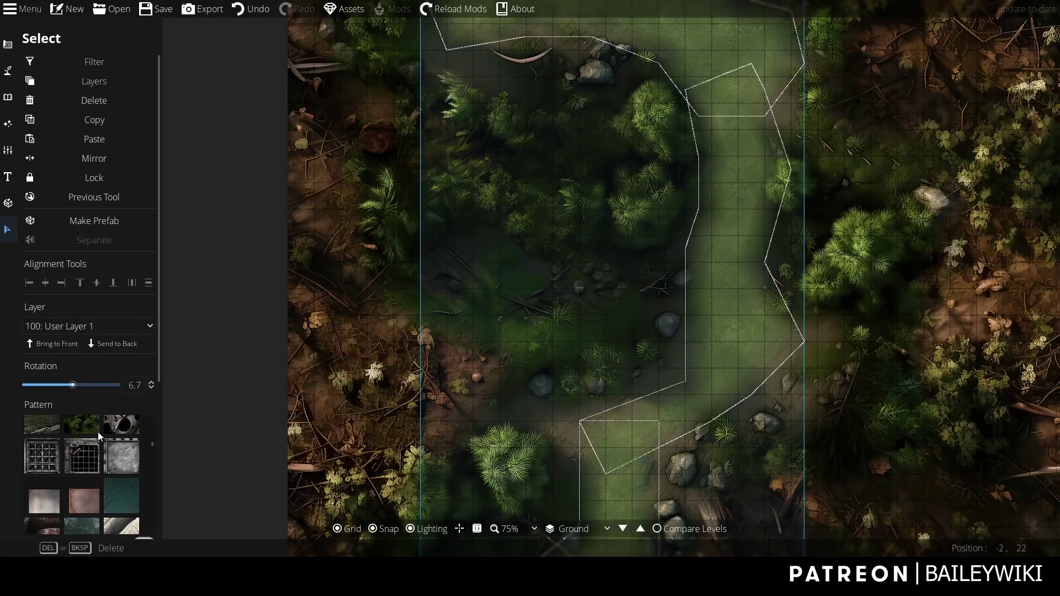
scroll(87, 469, down, 3)
scroll(87, 469, down, 3)
scroll(87, 468, down, 3)
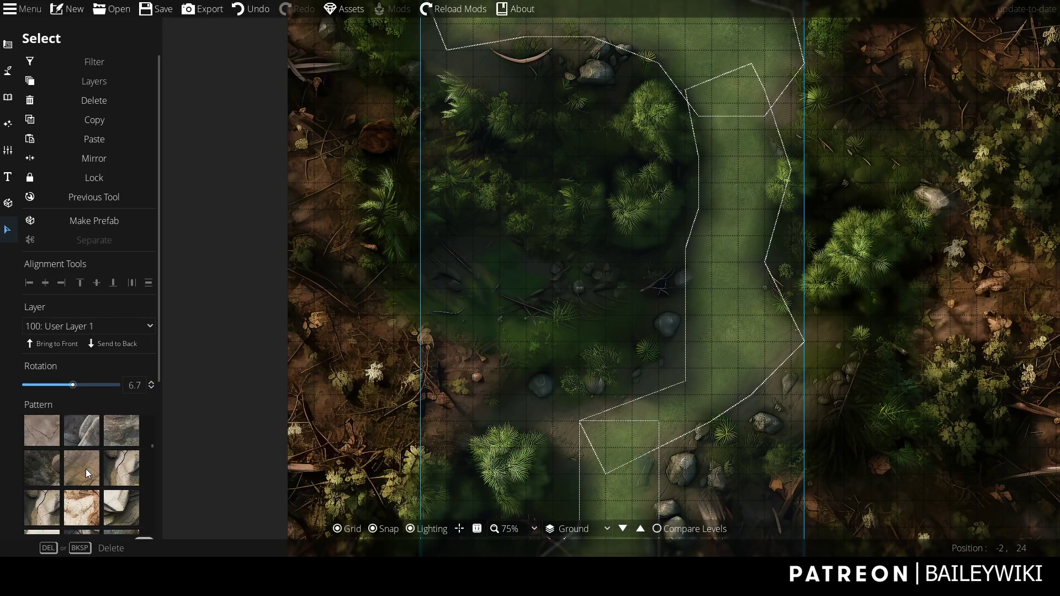
click(86, 469)
click(83, 495)
scroll(100, 465, down, 4)
scroll(101, 464, down, 2)
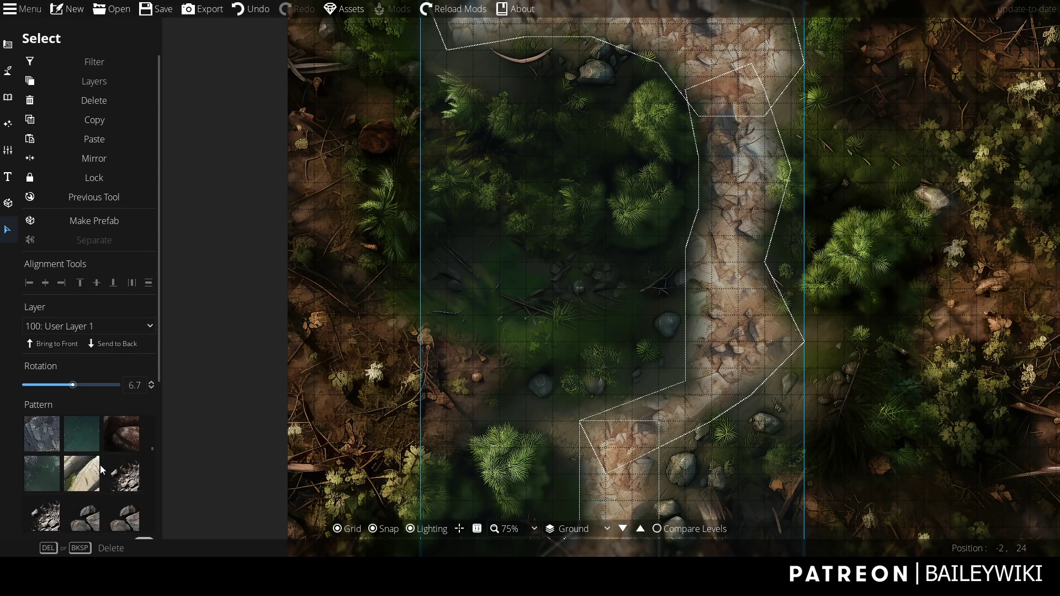
scroll(101, 465, down, 3)
scroll(101, 464, down, 4)
scroll(101, 465, down, 3)
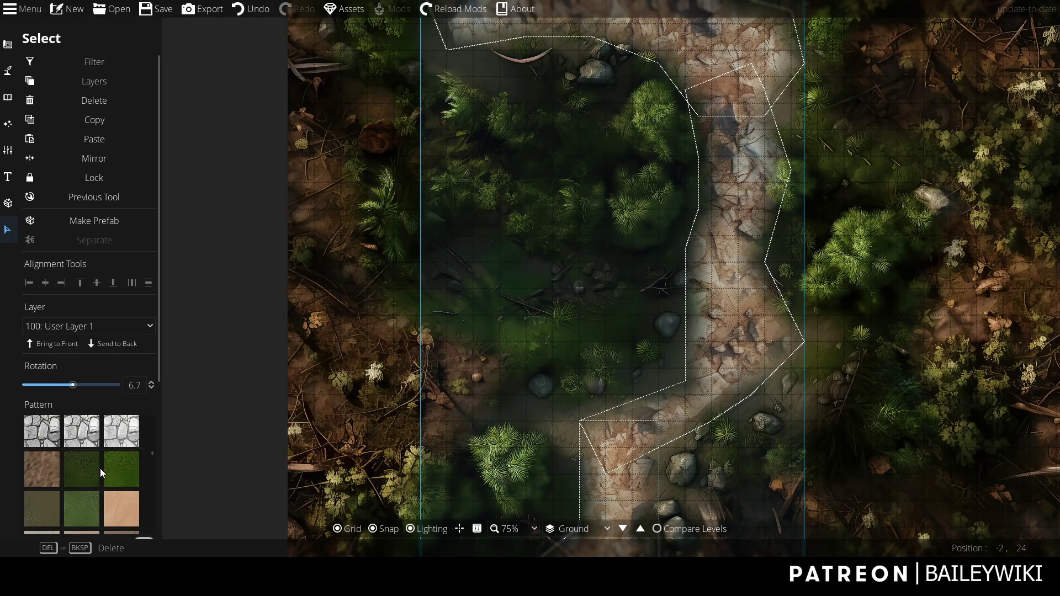
click(81, 432)
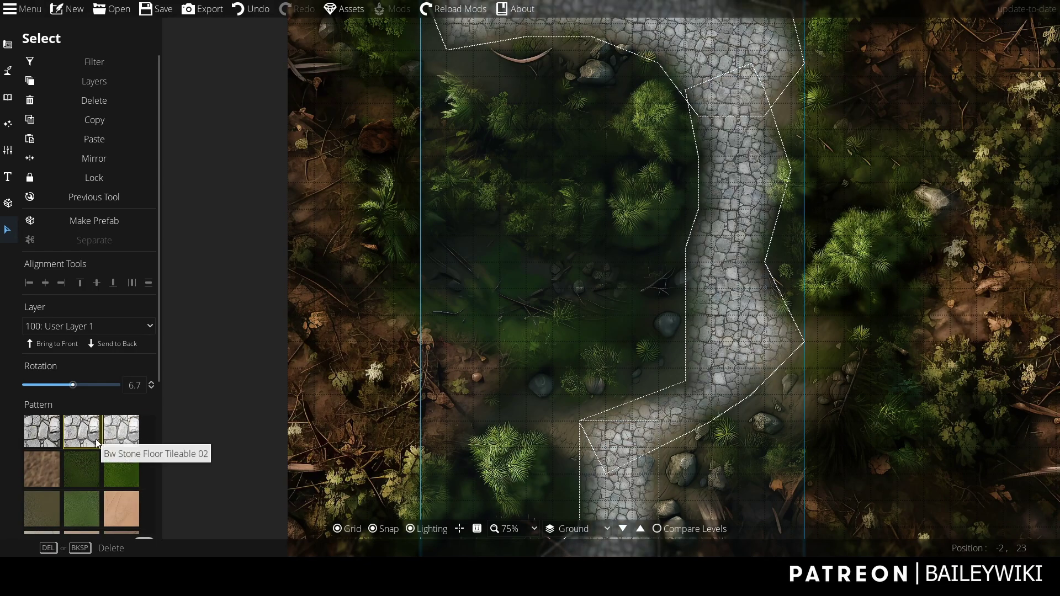
scroll(96, 443, up, 4)
drag(290, 450, 255, 486)
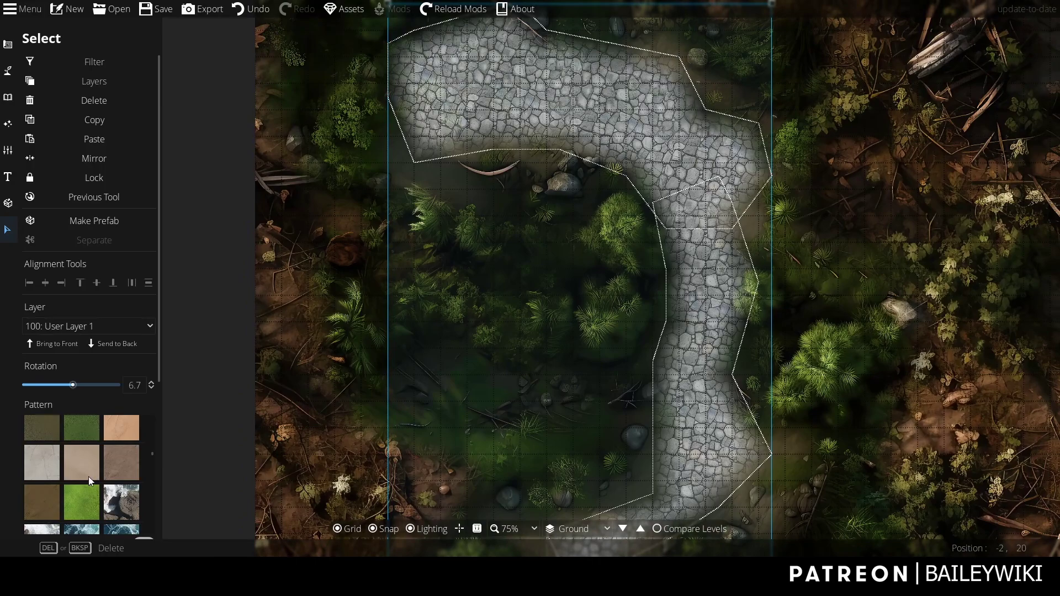
scroll(89, 476, down, 1)
Step: Cycle the path fill through brown dirt, green grass, turquoise and pale water, and grey stone
click(129, 445)
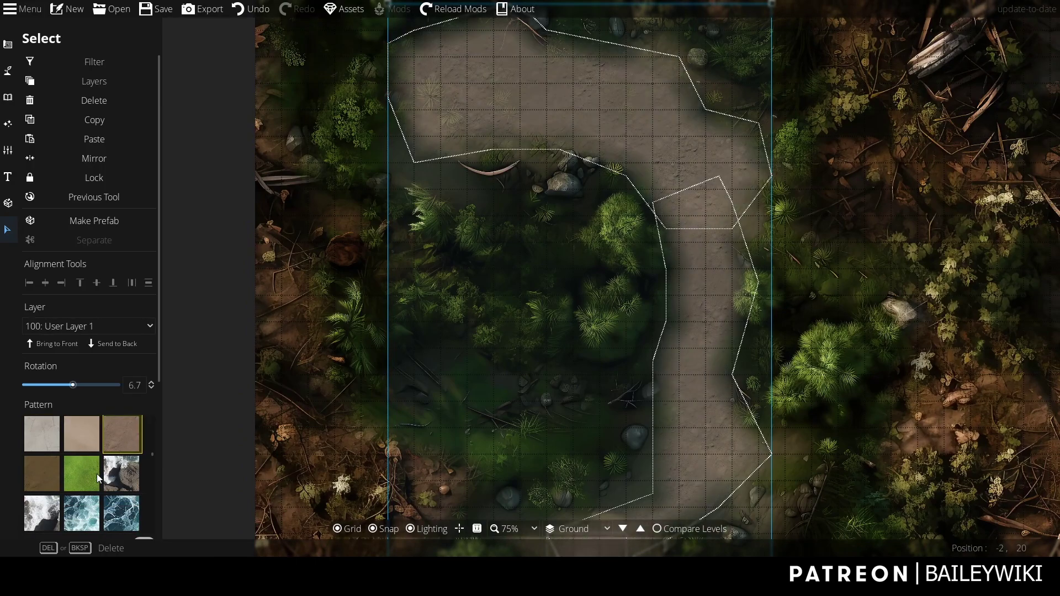
click(97, 474)
click(43, 475)
click(88, 470)
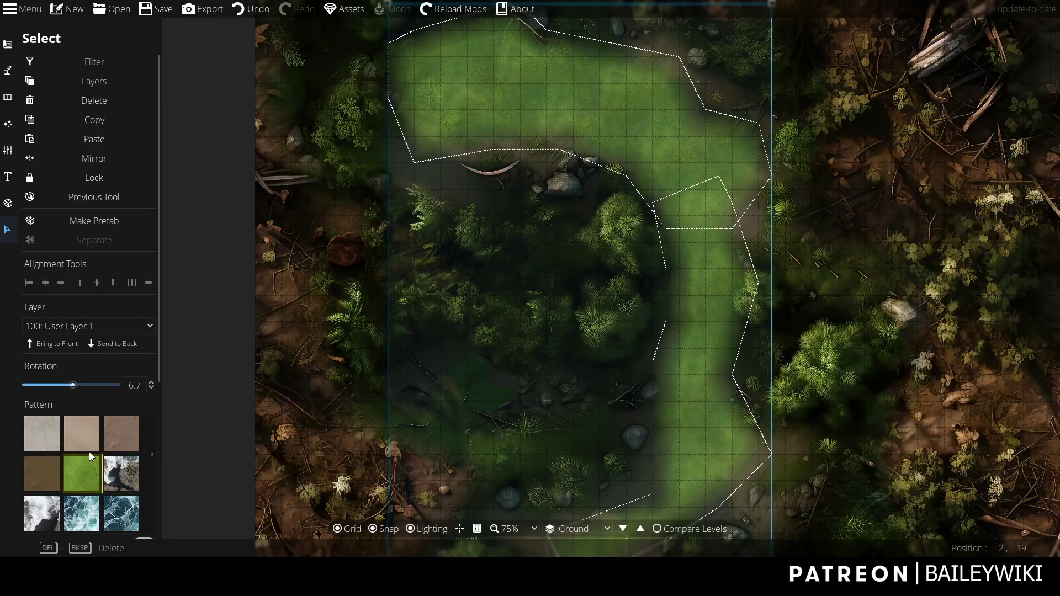
scroll(89, 452, down, 5)
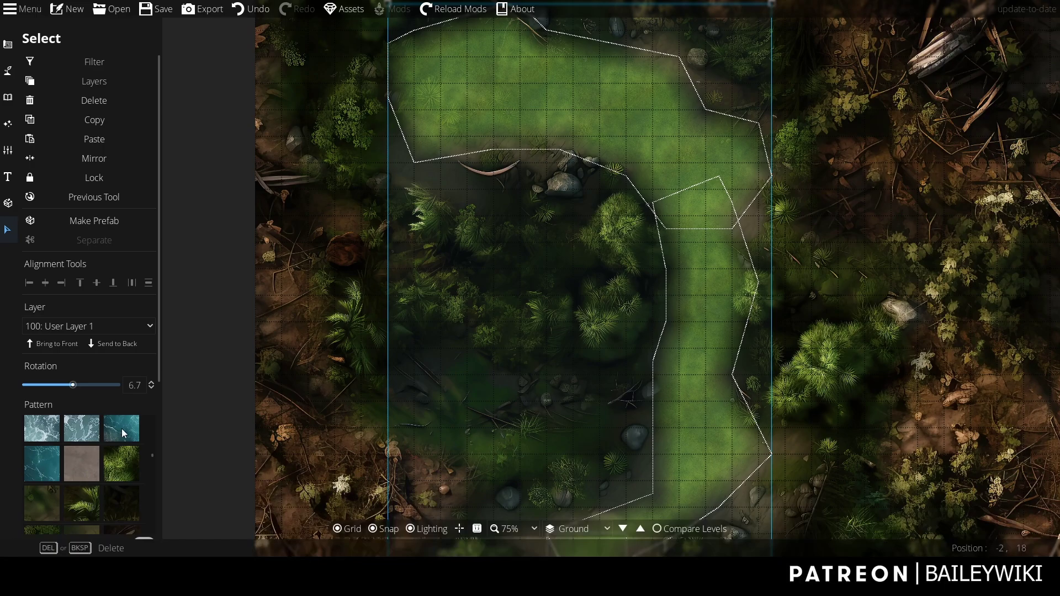
click(122, 428)
click(83, 430)
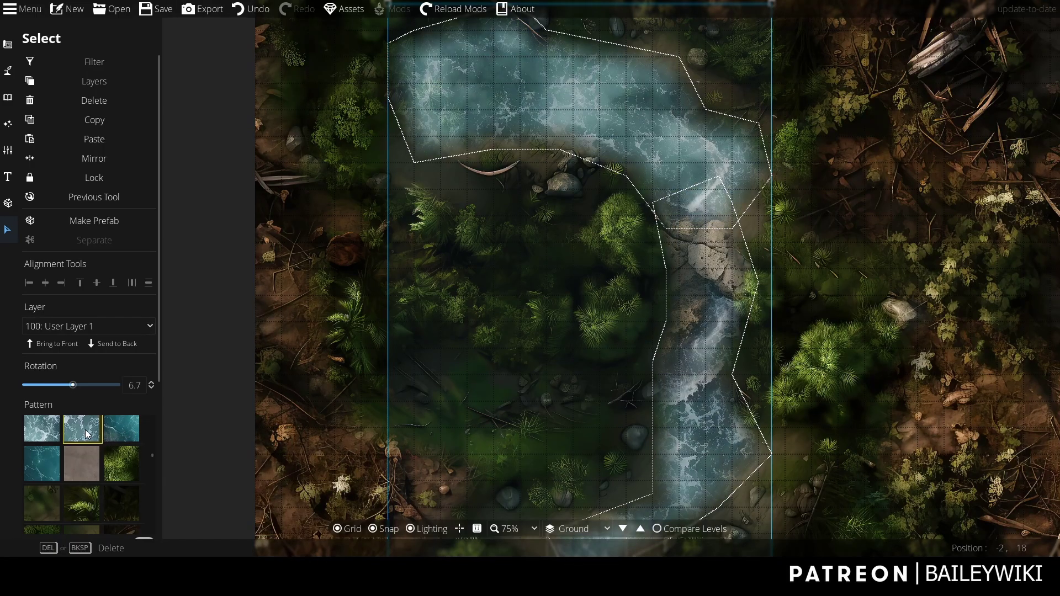
click(81, 464)
scroll(77, 469, down, 4)
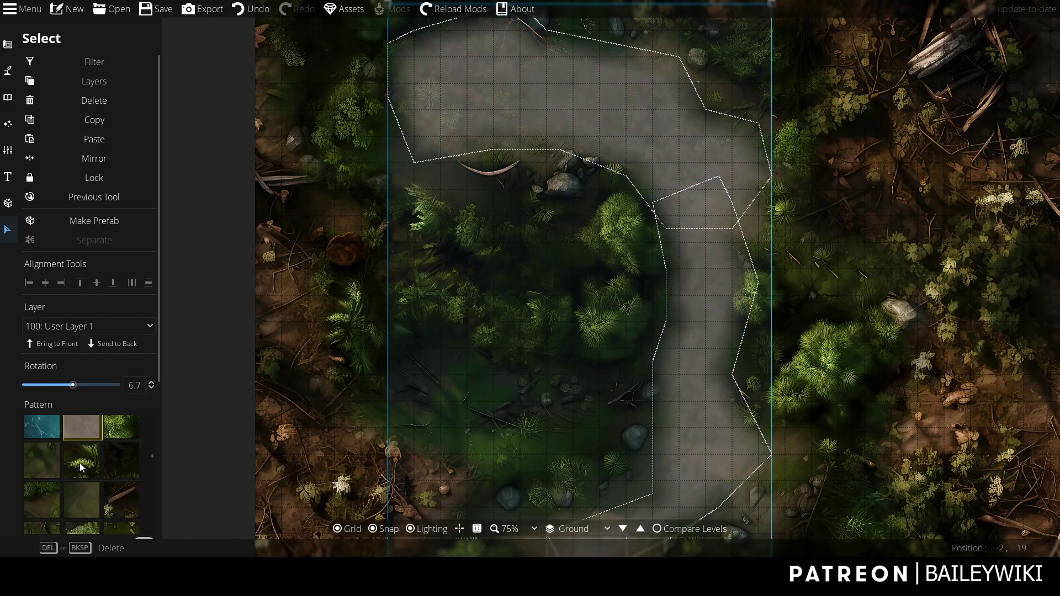
click(79, 463)
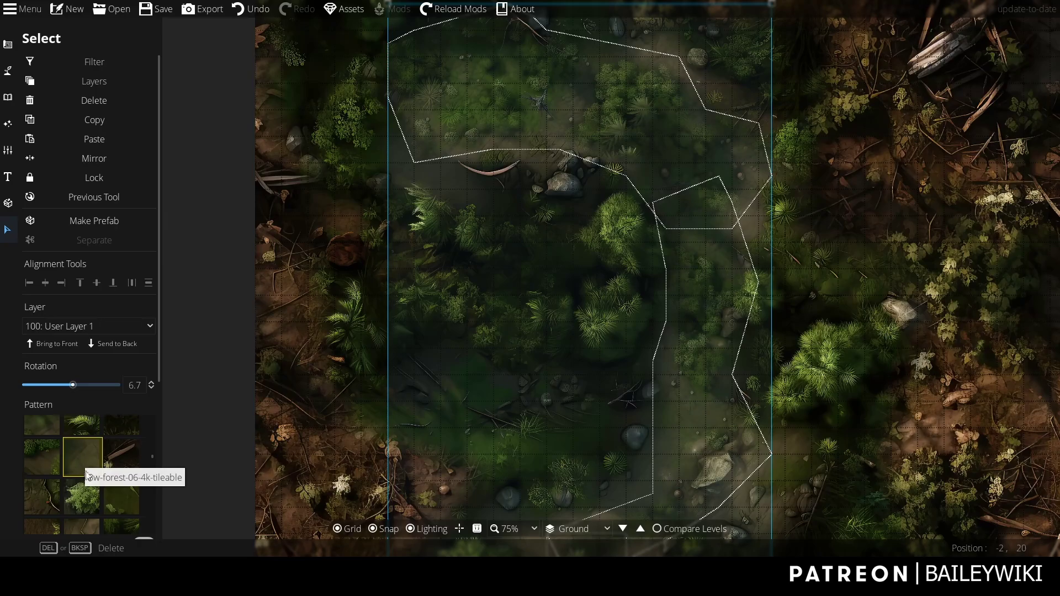
Step: Try dense foliage, white stone pavement, then tan and reddish stone tiles on the path
click(88, 496)
click(119, 497)
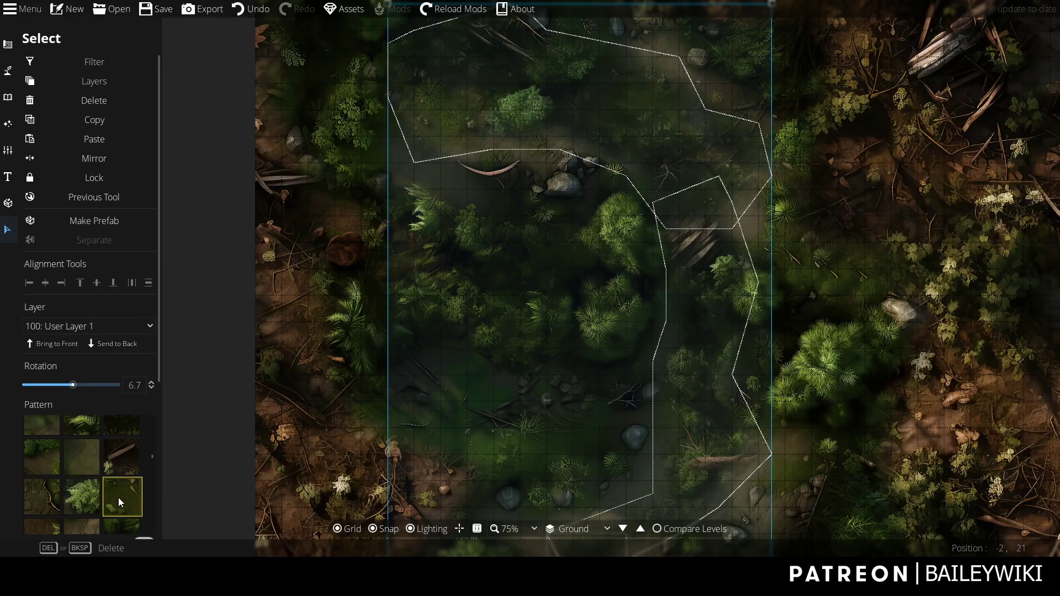
scroll(85, 470, down, 4)
scroll(86, 470, down, 3)
scroll(85, 470, down, 3)
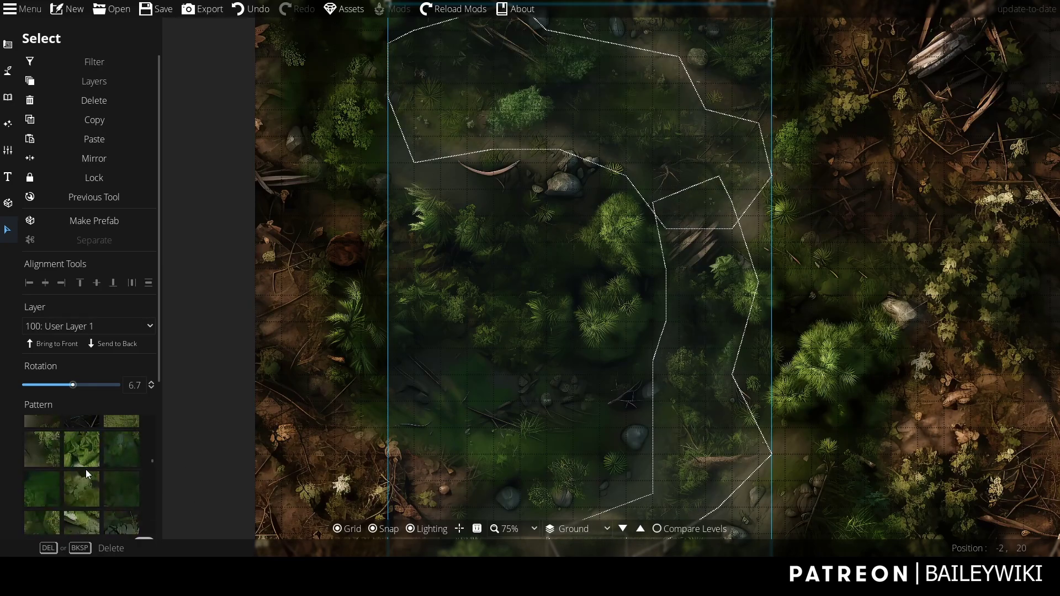
scroll(86, 469, down, 3)
scroll(85, 470, down, 3)
click(85, 469)
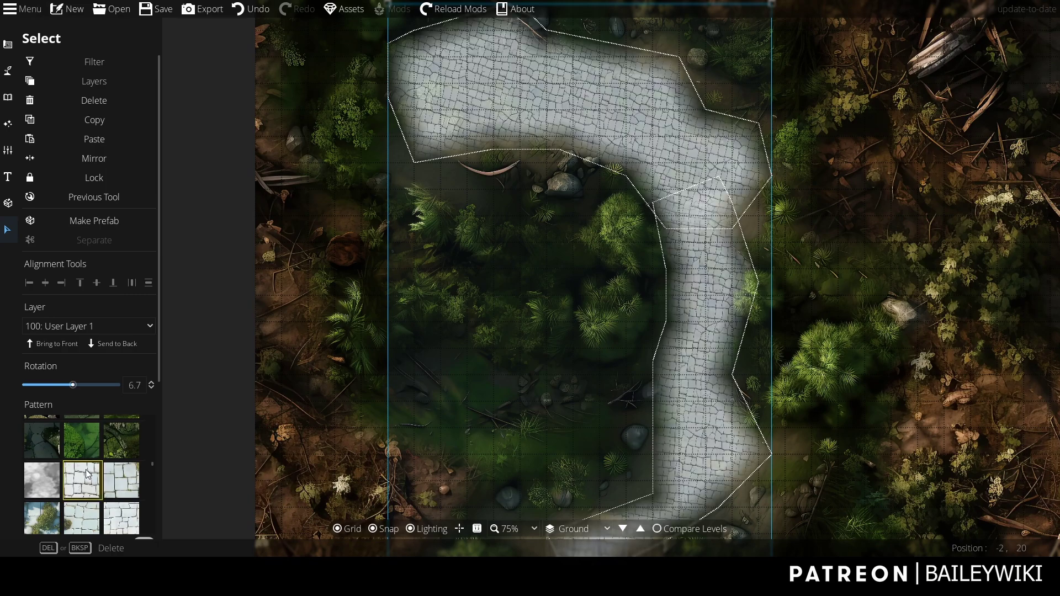
scroll(86, 470, down, 3)
scroll(86, 470, down, 3)
scroll(85, 470, down, 2)
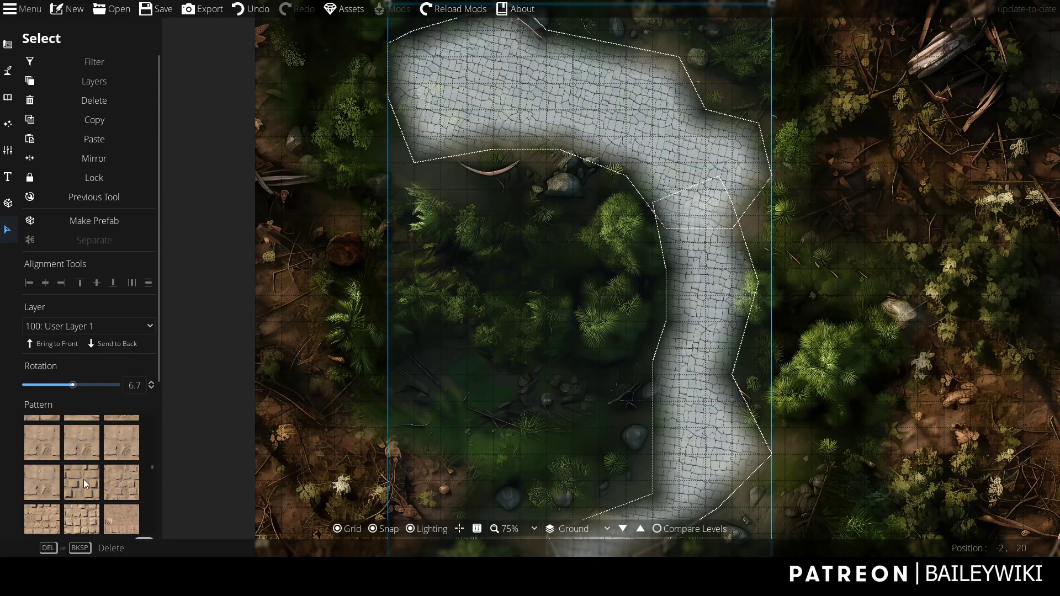
click(83, 508)
click(82, 481)
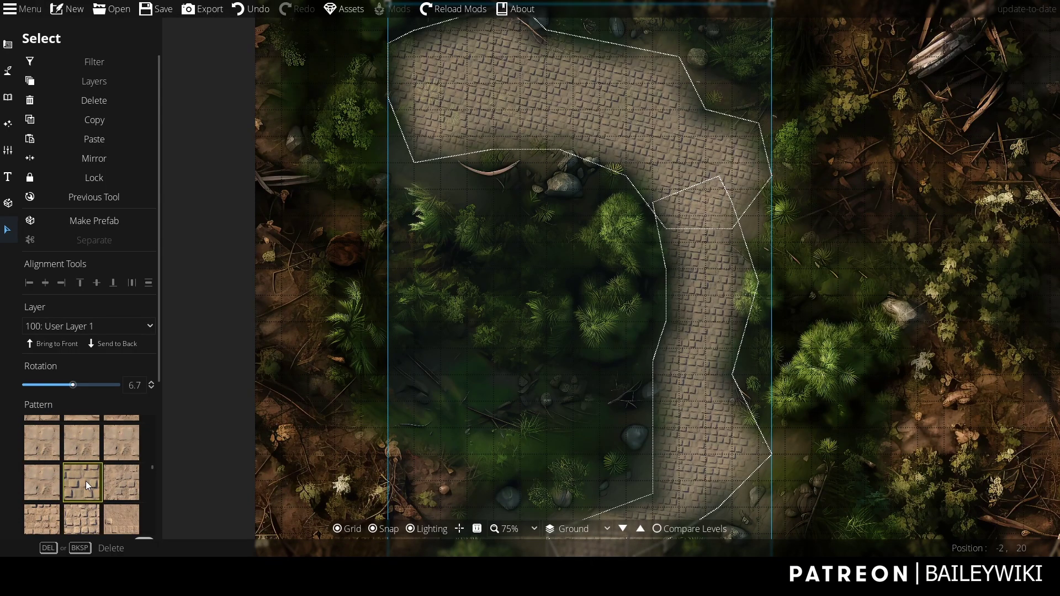
scroll(82, 448, down, 3)
click(80, 450)
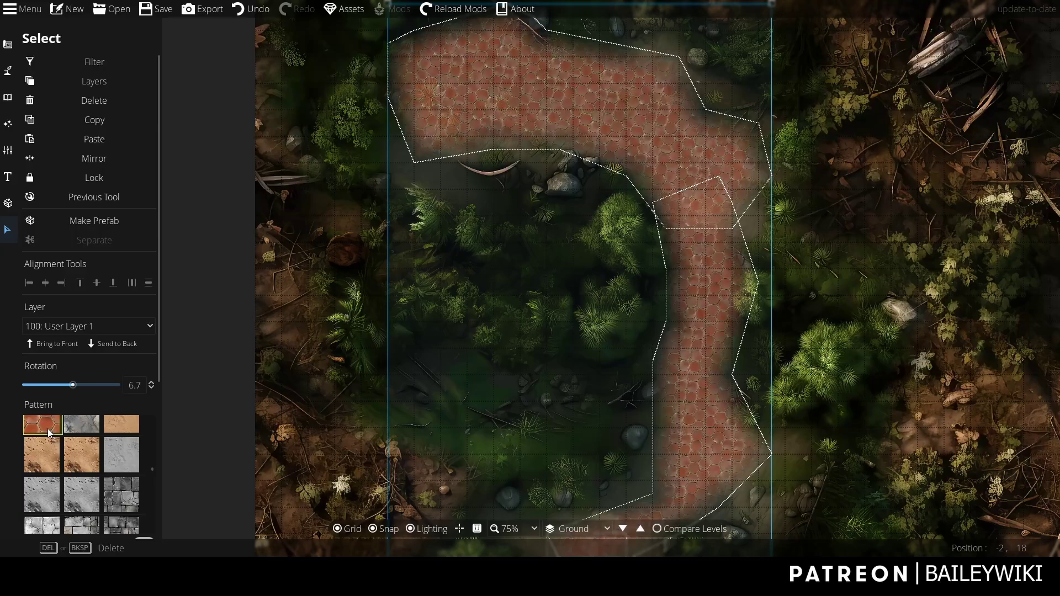
scroll(109, 456, down, 3)
scroll(108, 456, down, 2)
Step: Reselect the curved path and apply grey cobblestone with a dark cracks overlay
click(538, 332)
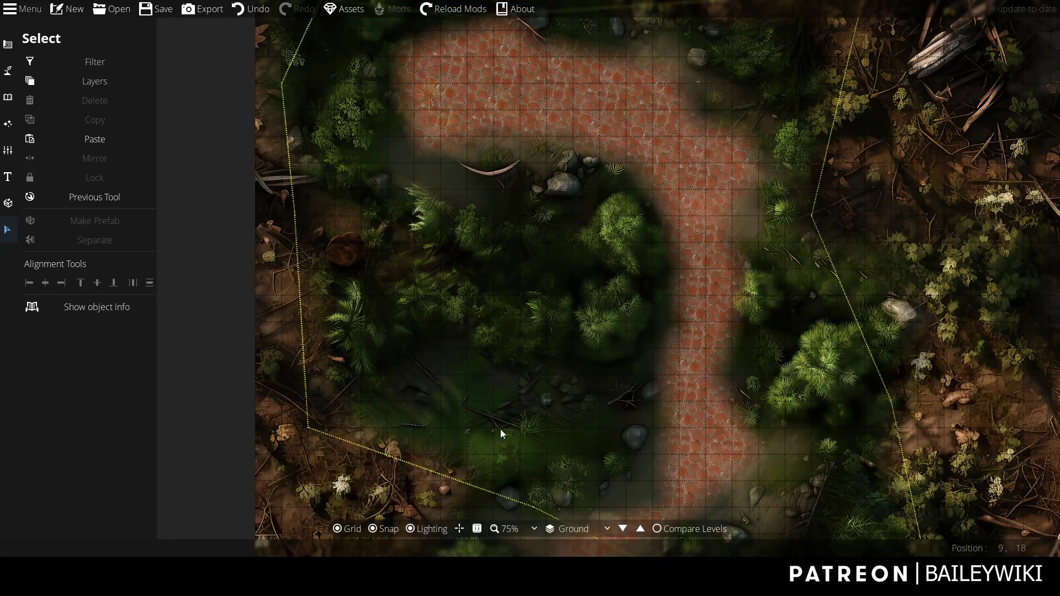
scroll(583, 523, down, 1)
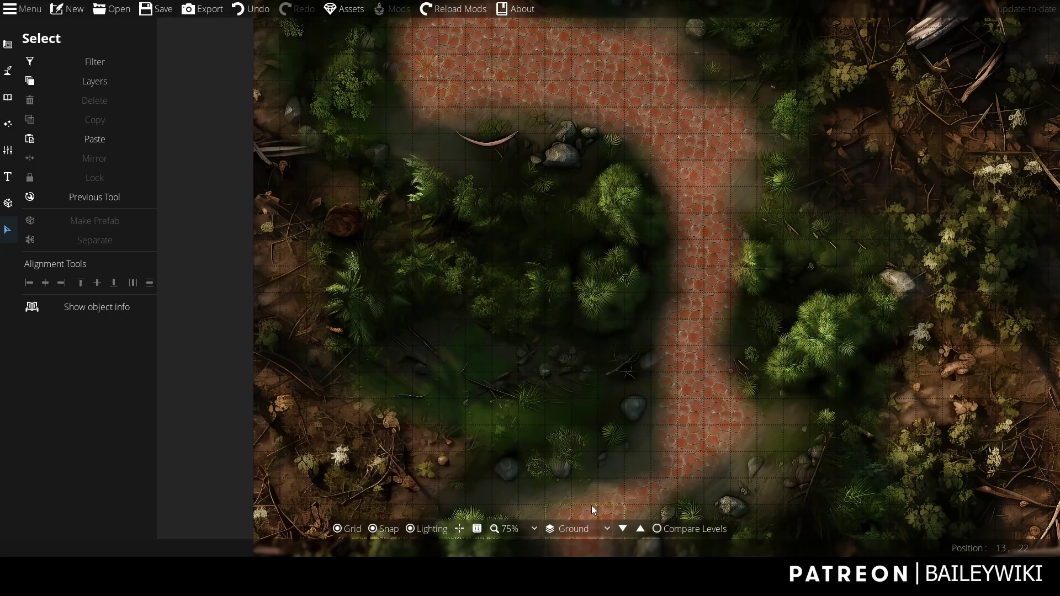
click(594, 510)
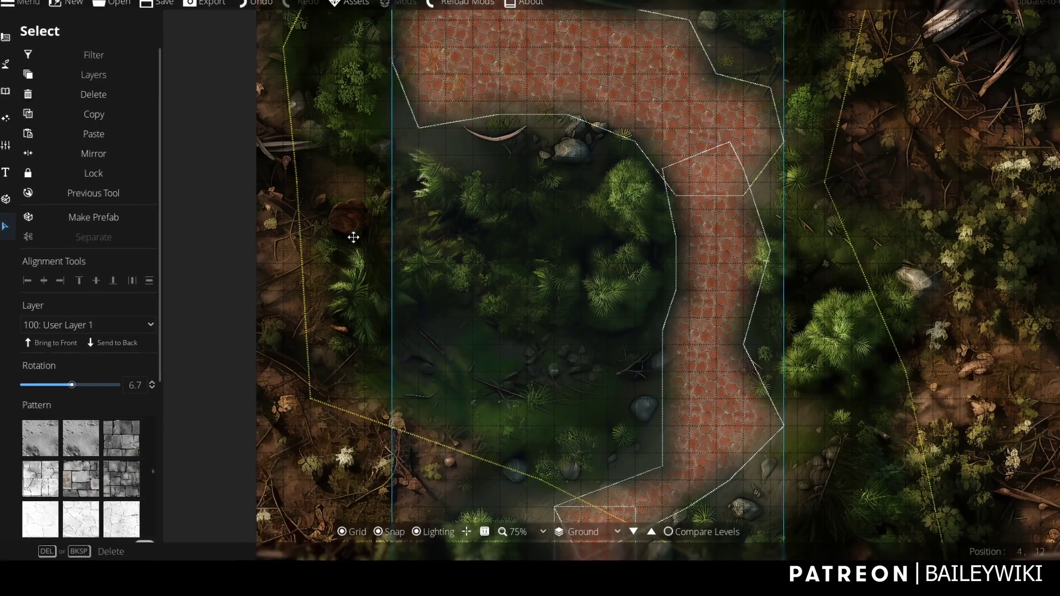
click(121, 479)
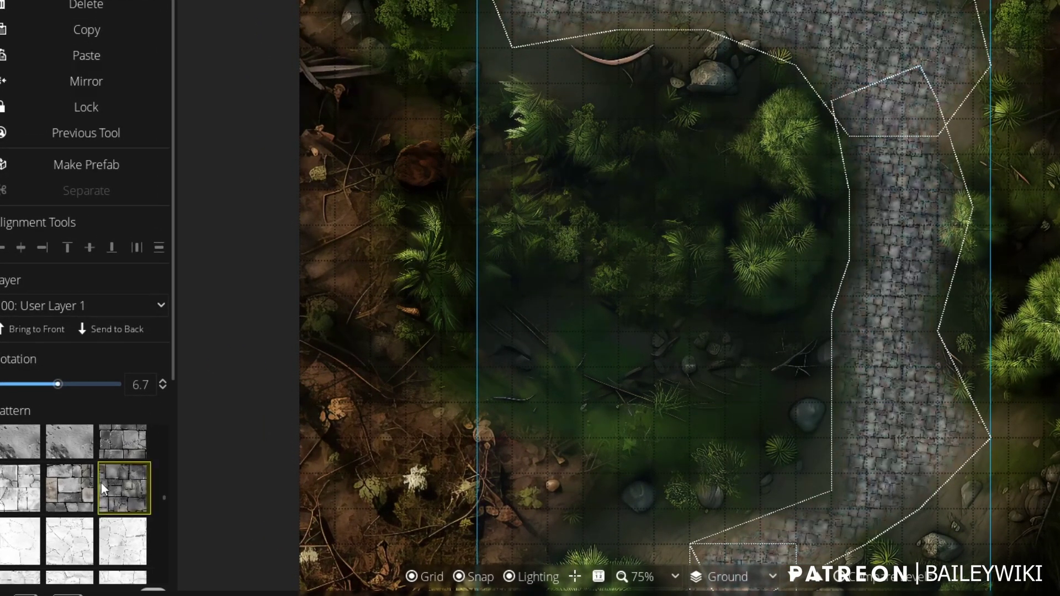
scroll(101, 483, down, 3)
click(30, 504)
click(61, 475)
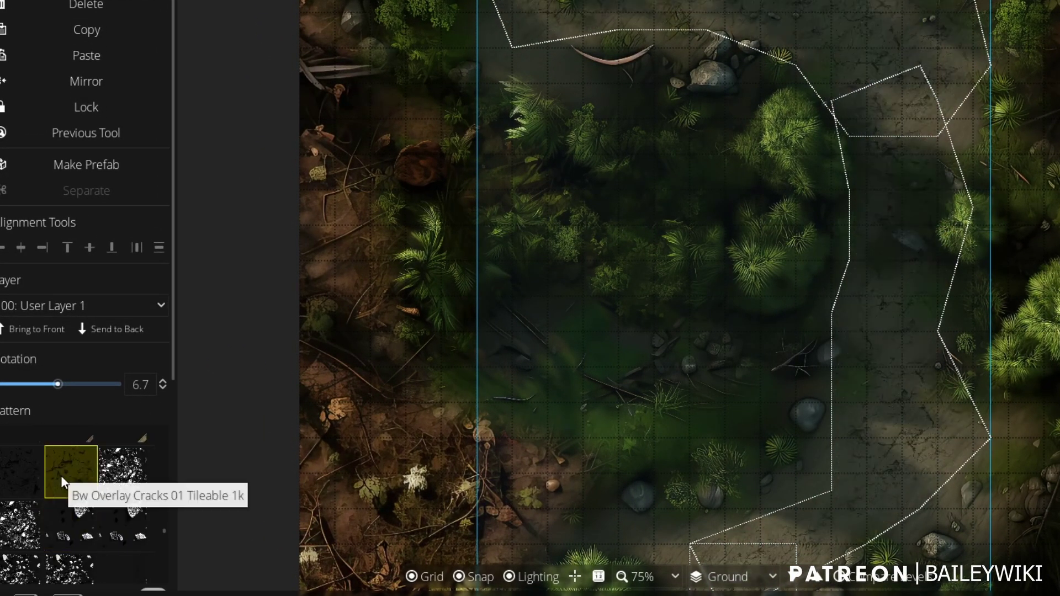
scroll(61, 476, down, 5)
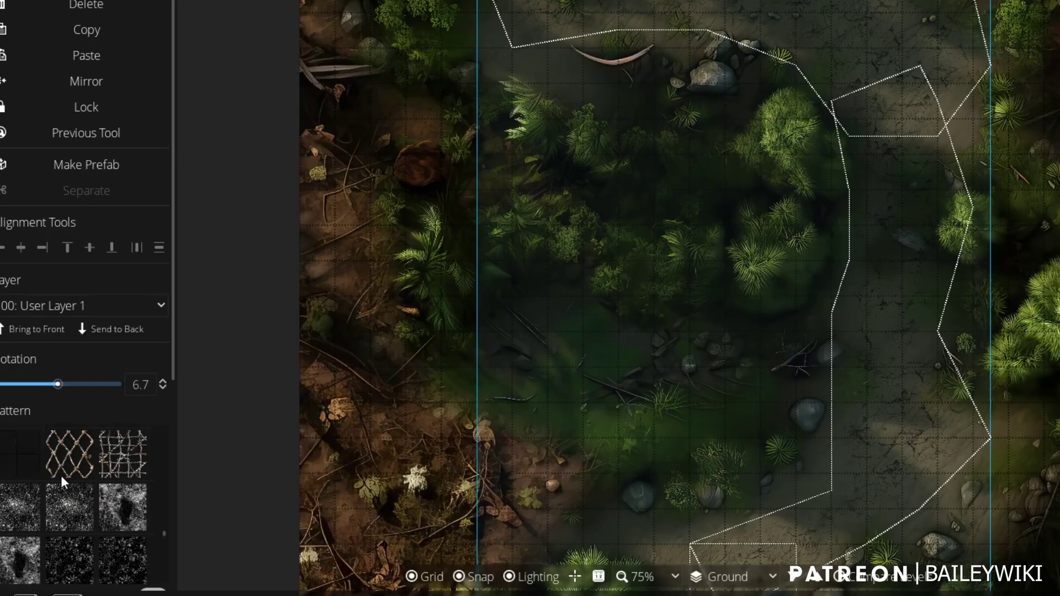
scroll(61, 476, down, 3)
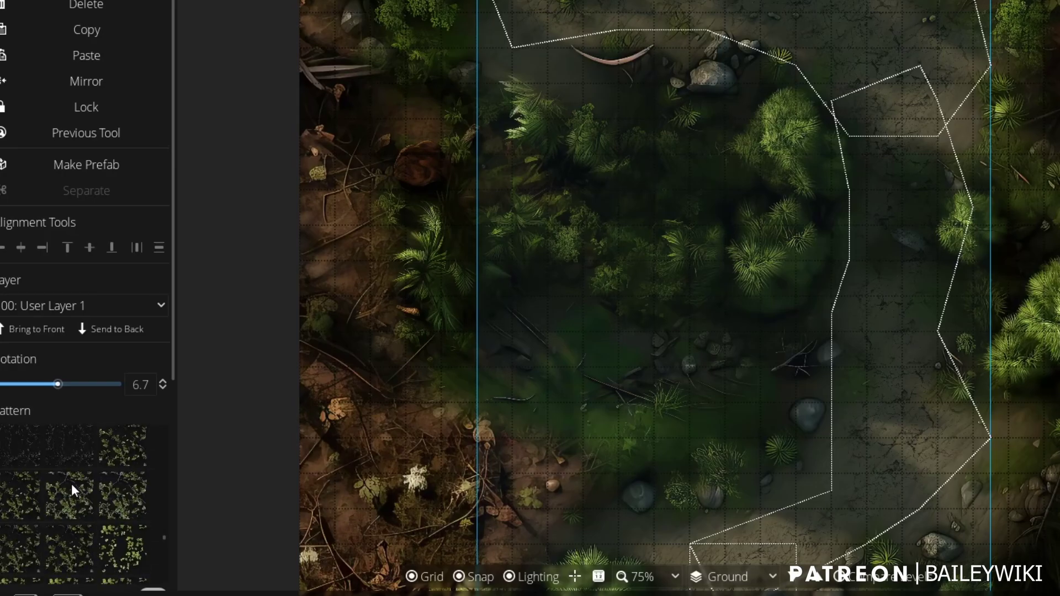
Step: Try green leafy and vines textures, then a brown rug pattern on the path
click(71, 484)
click(118, 540)
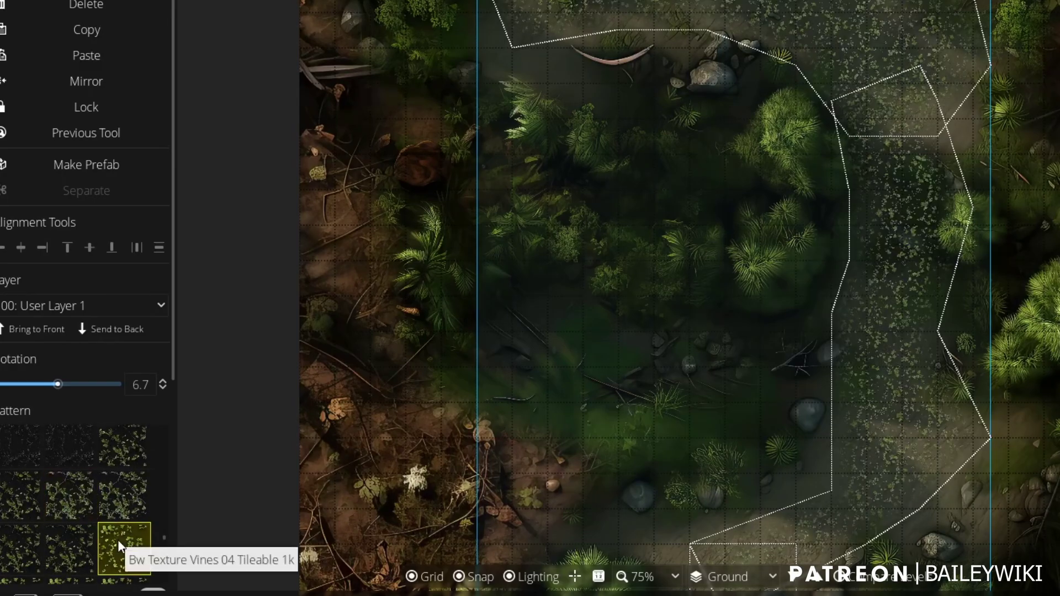
scroll(82, 513, down, 5)
scroll(82, 512, down, 4)
scroll(82, 512, down, 4)
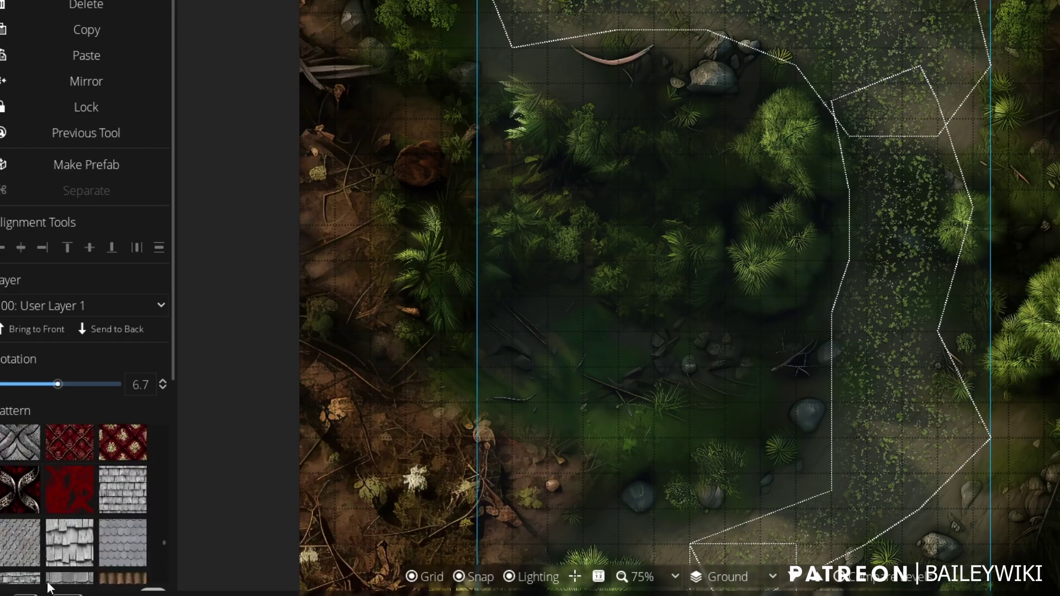
scroll(74, 531, down, 4)
scroll(70, 552, down, 3)
click(70, 501)
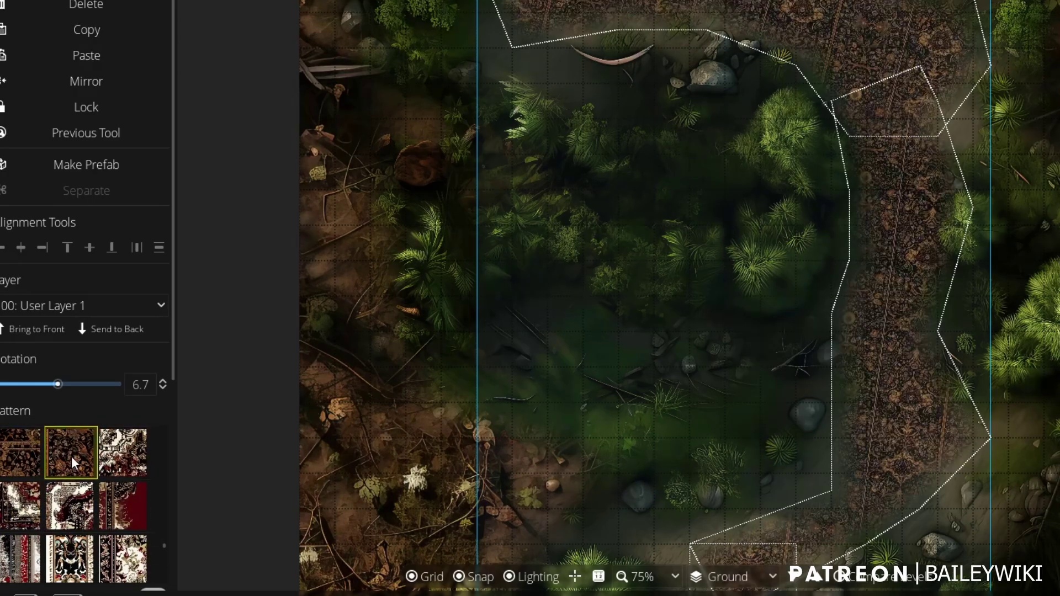
click(20, 502)
scroll(80, 508, down, 3)
scroll(80, 507, down, 3)
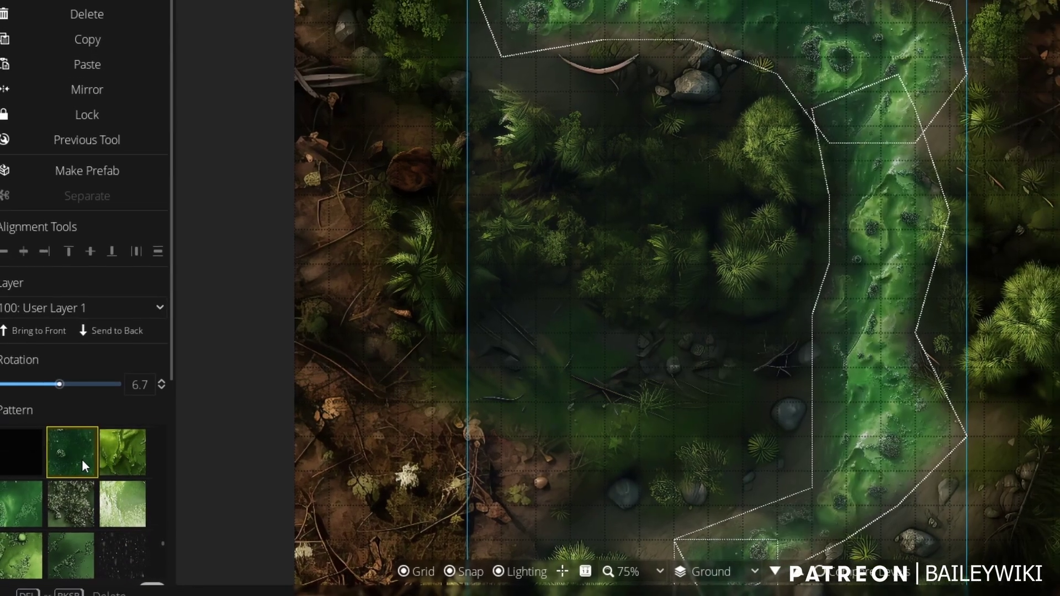
Step: Switch the path from bright green moss to a darker mossy texture and deselect it
click(83, 461)
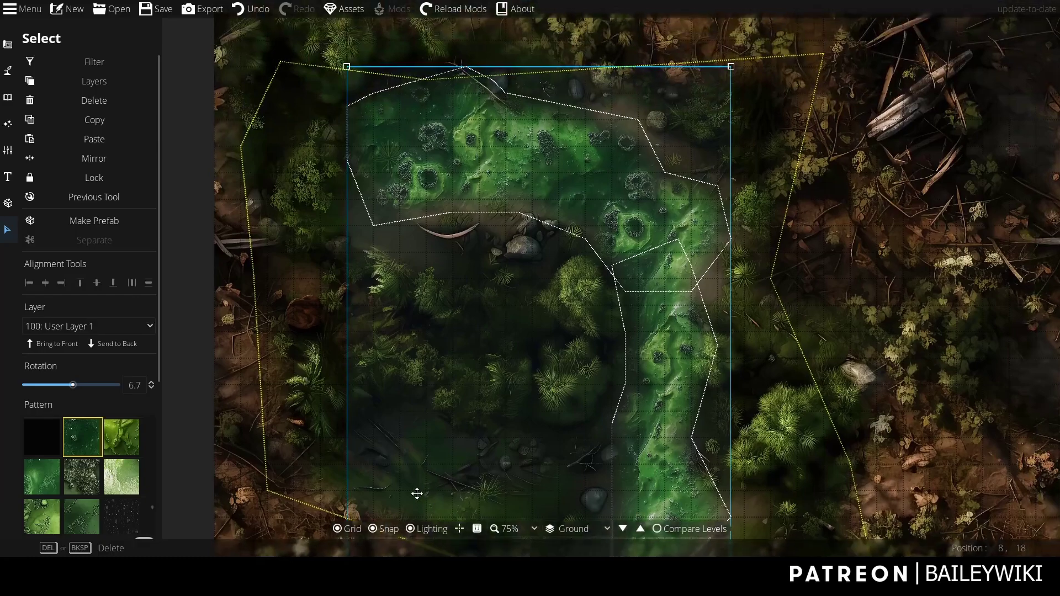
click(87, 510)
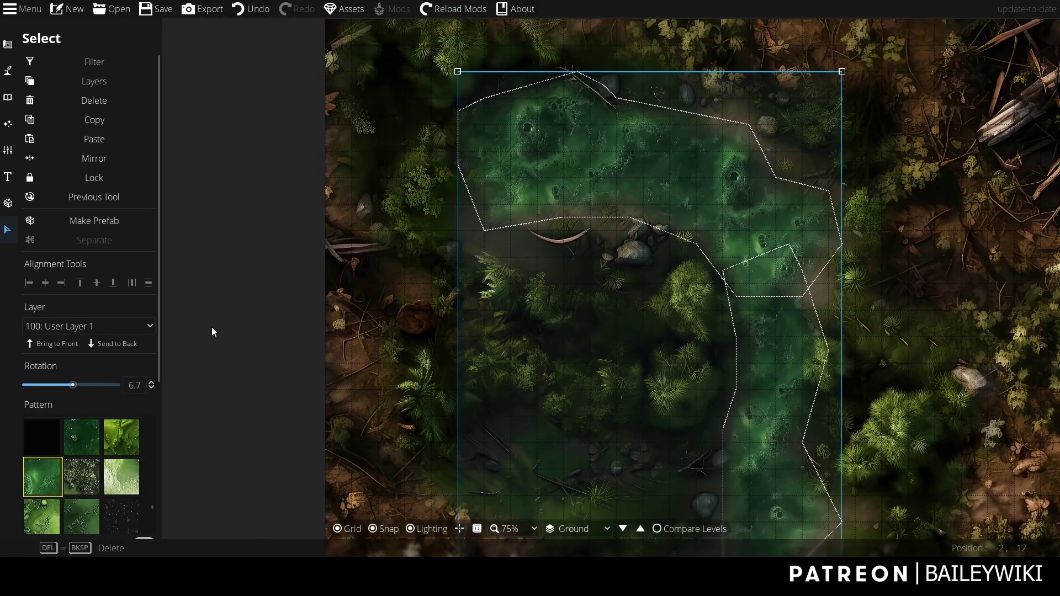
click(448, 399)
scroll(724, 377, up, 3)
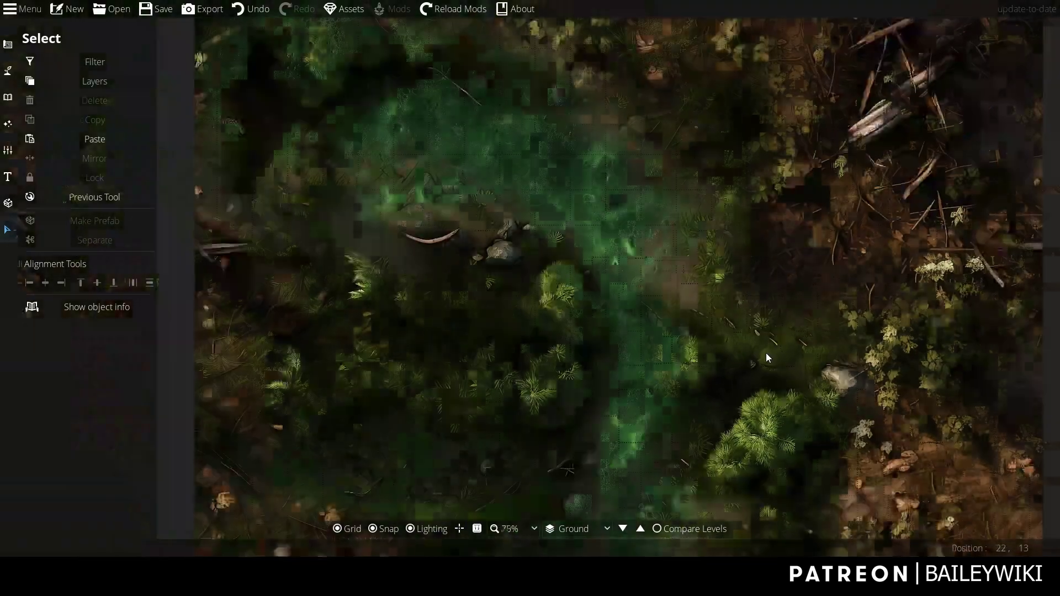
scroll(766, 358, down, 5)
scroll(959, 264, up, 2)
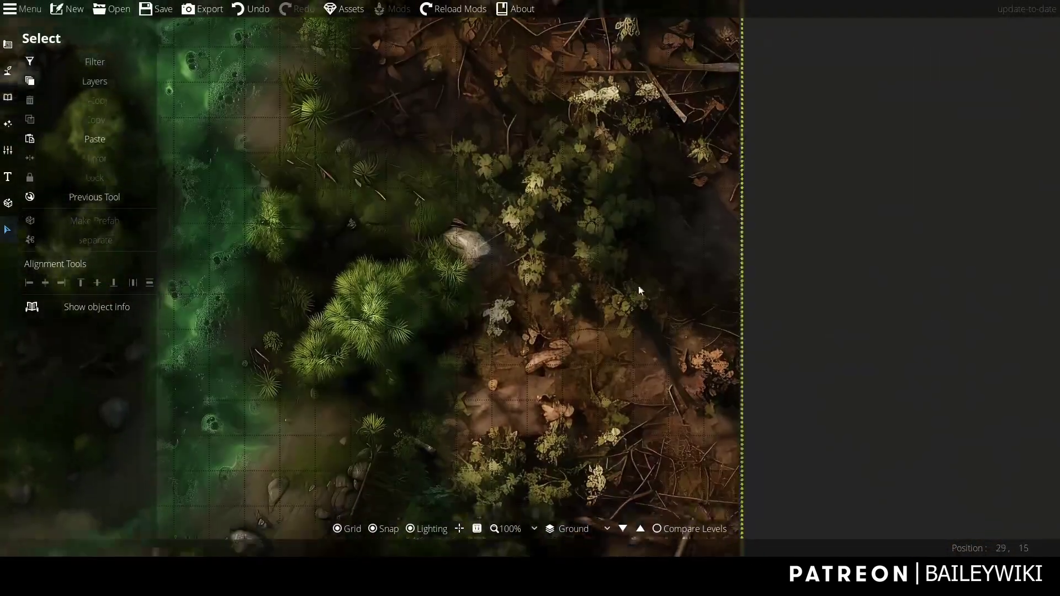
scroll(746, 332, down, 3)
Step: Recentre the view on the whole map, check the patterned area near the bottom, then deselect
drag(530, 289, 736, 396)
click(705, 414)
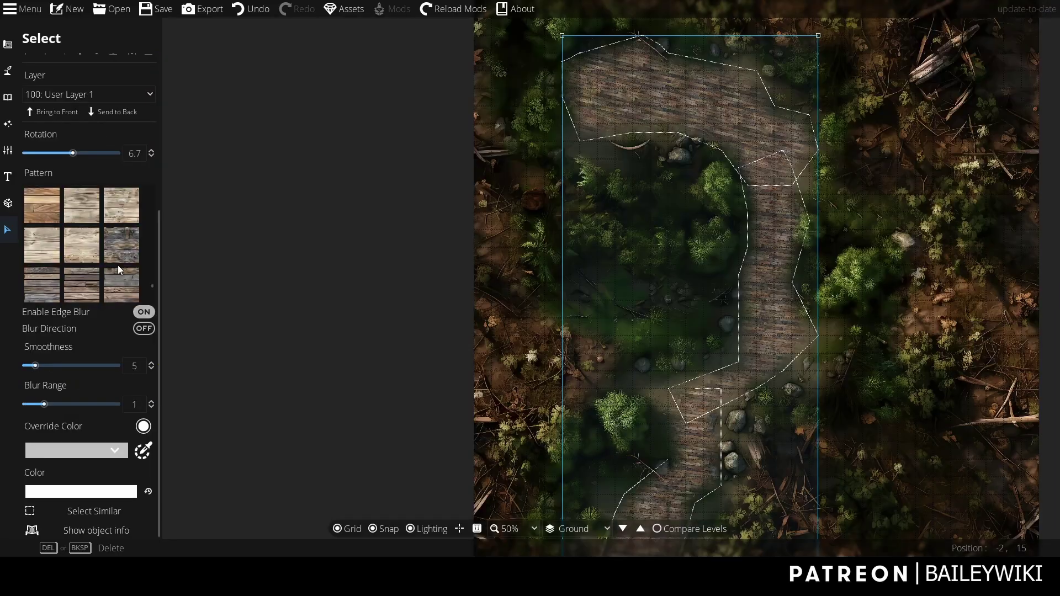
scroll(118, 266, down, 2)
scroll(118, 268, down, 2)
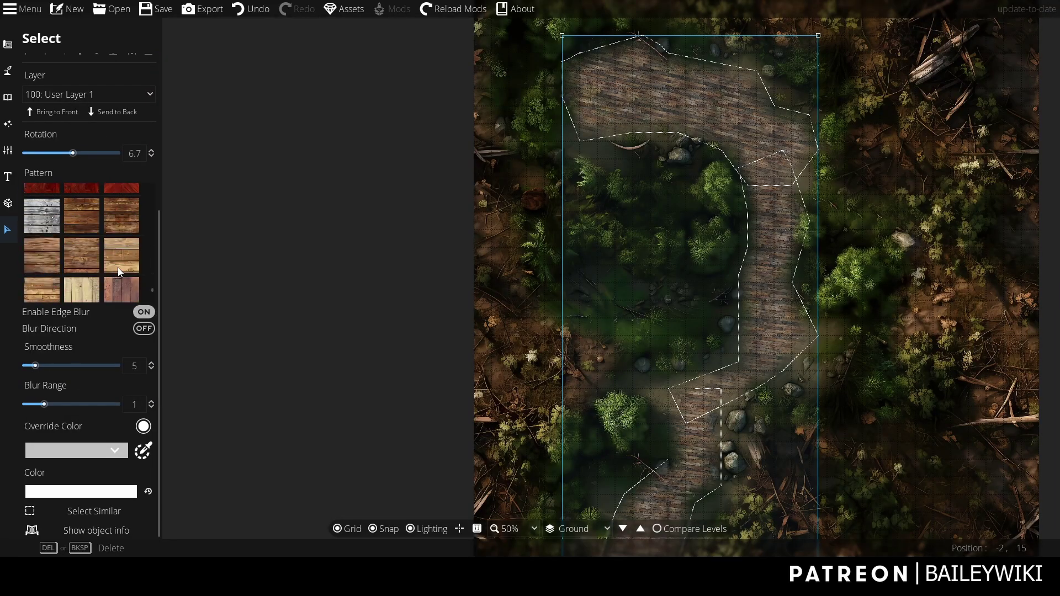
scroll(118, 267, down, 2)
scroll(118, 268, down, 2)
scroll(118, 265, down, 2)
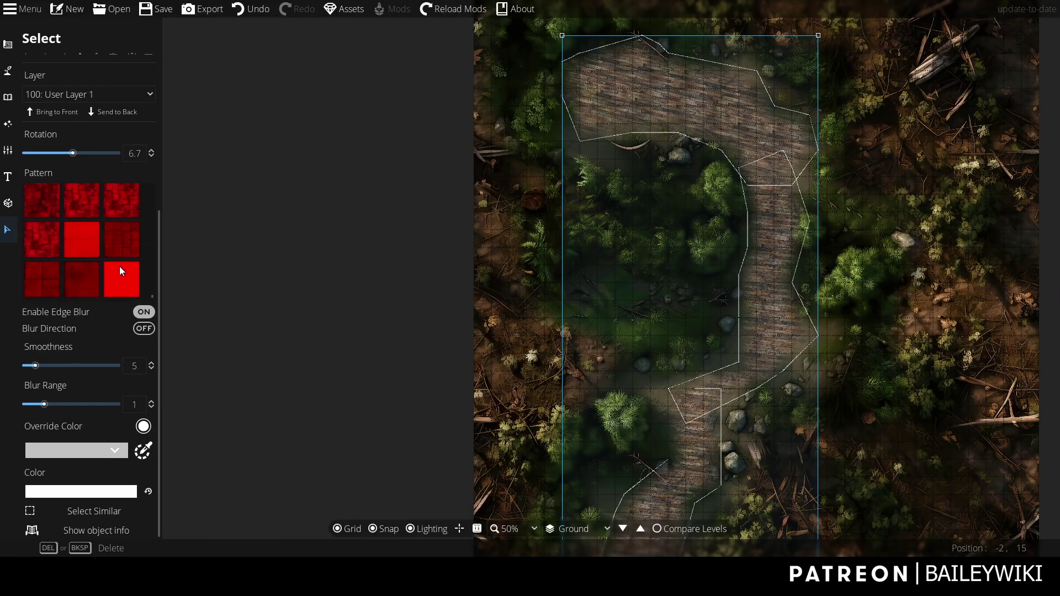
click(410, 261)
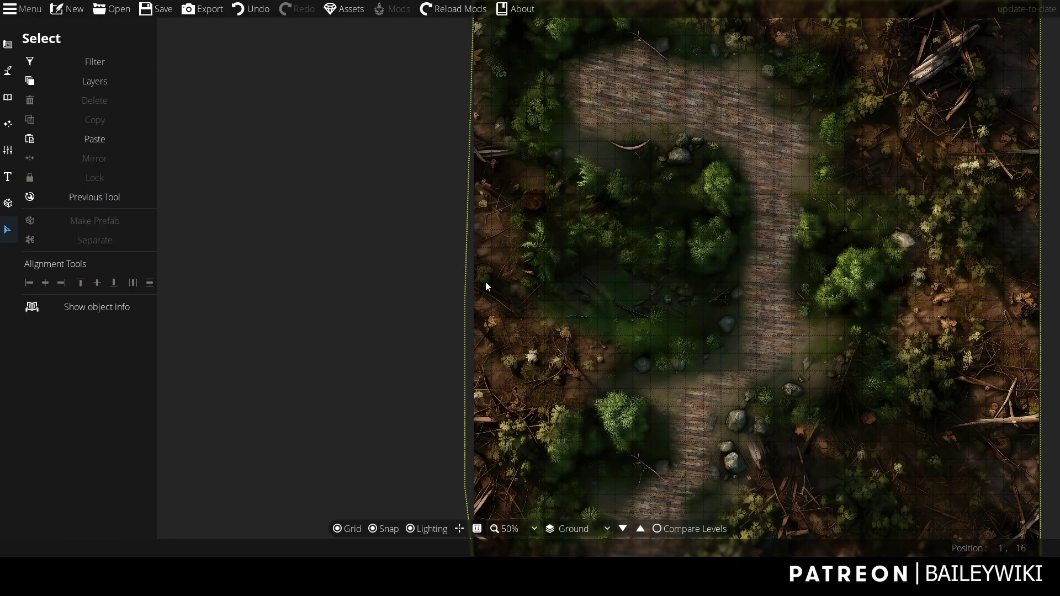
scroll(518, 288, up, 3)
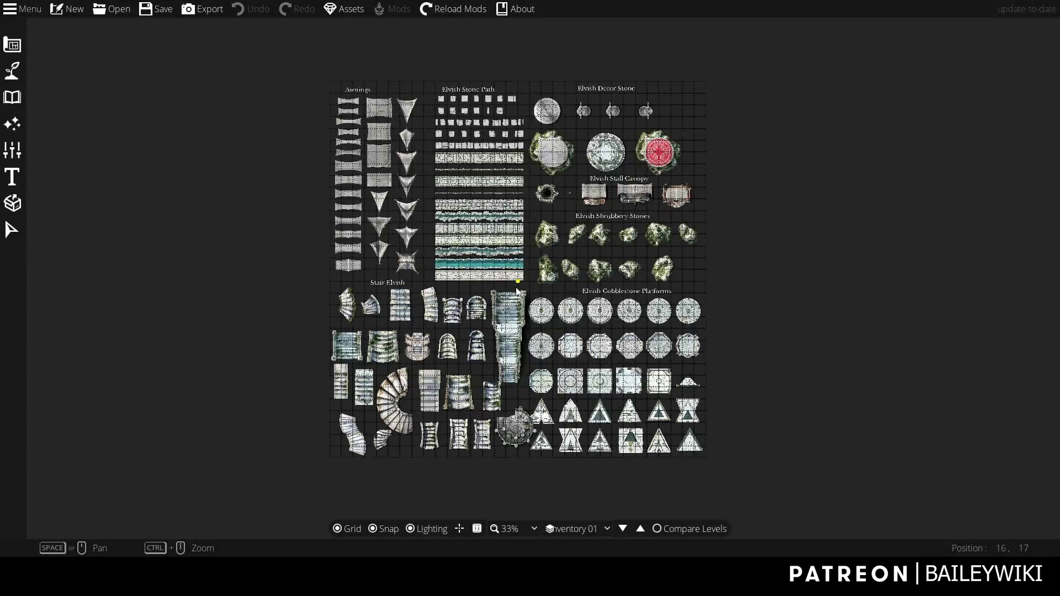
scroll(517, 287, up, 5)
scroll(464, 315, up, 3)
scroll(447, 320, down, 3)
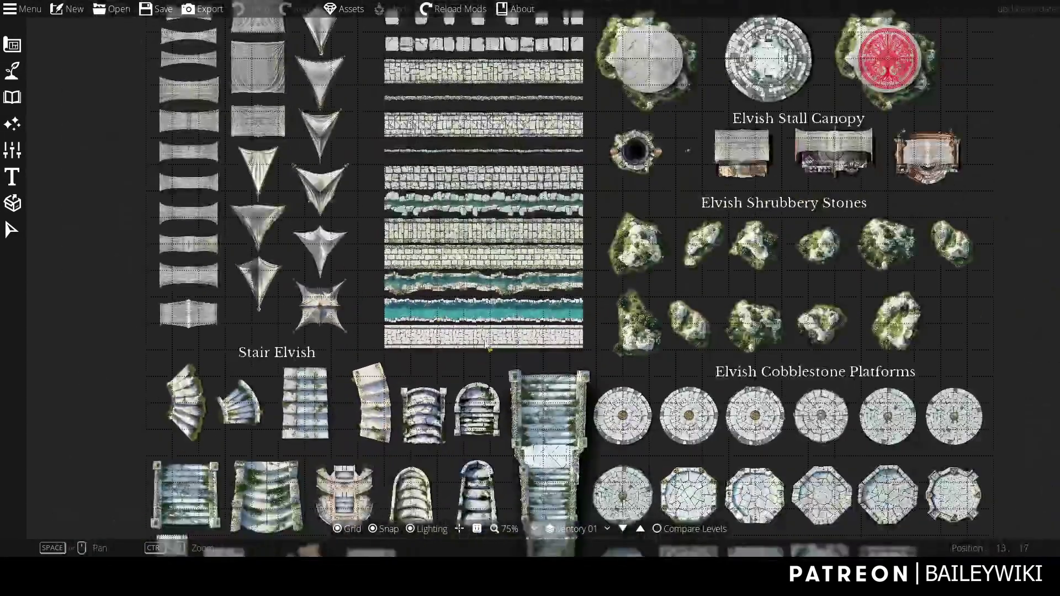
scroll(480, 343, down, 3)
scroll(502, 348, up, 2)
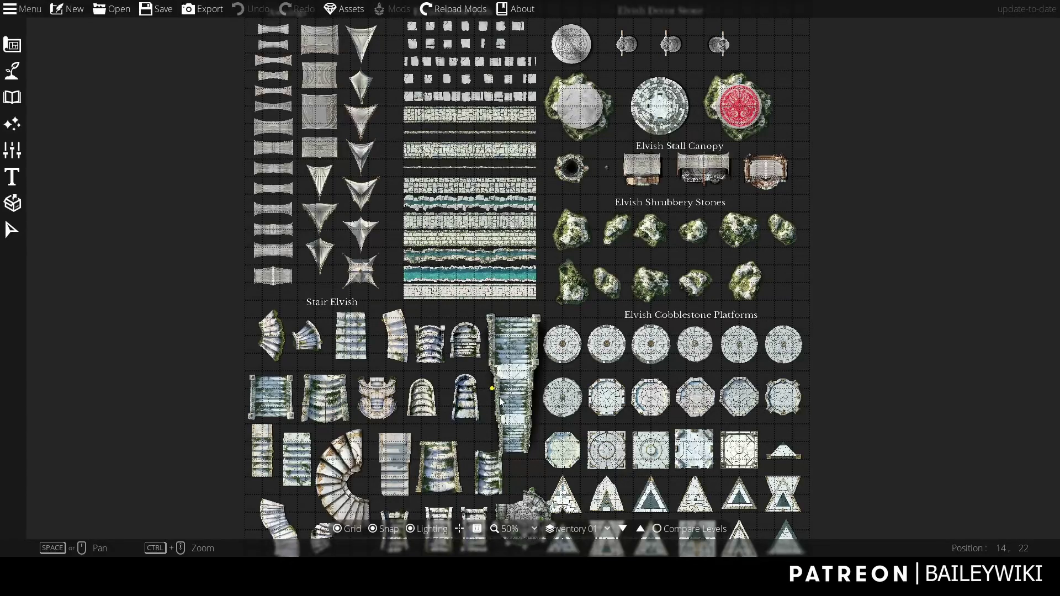
Step: Move up two levels to the Elvish Ruins Prefabs and select the round spiral-stair platform
click(640, 531)
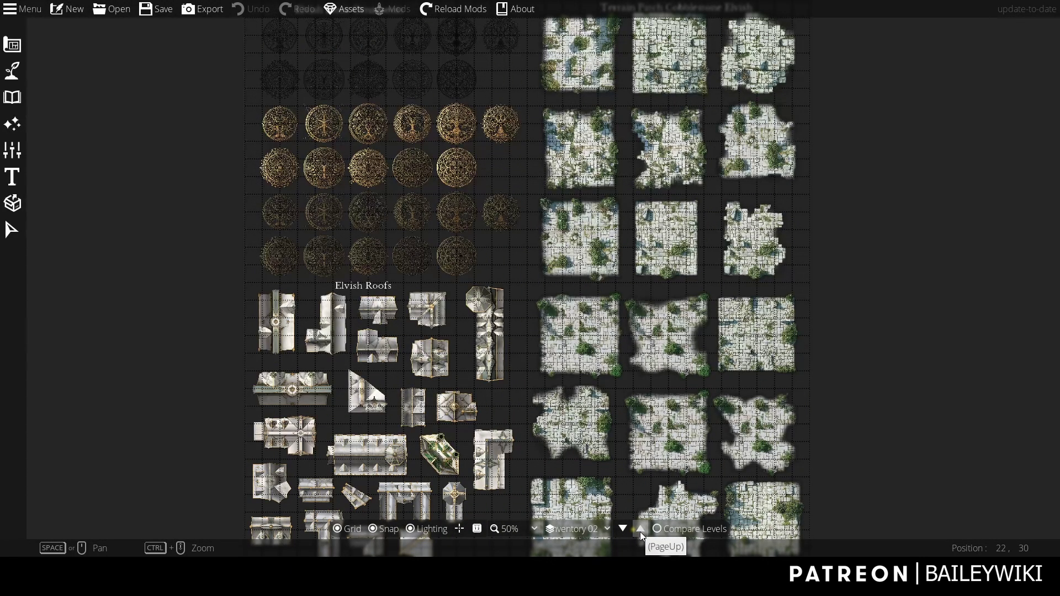
click(640, 532)
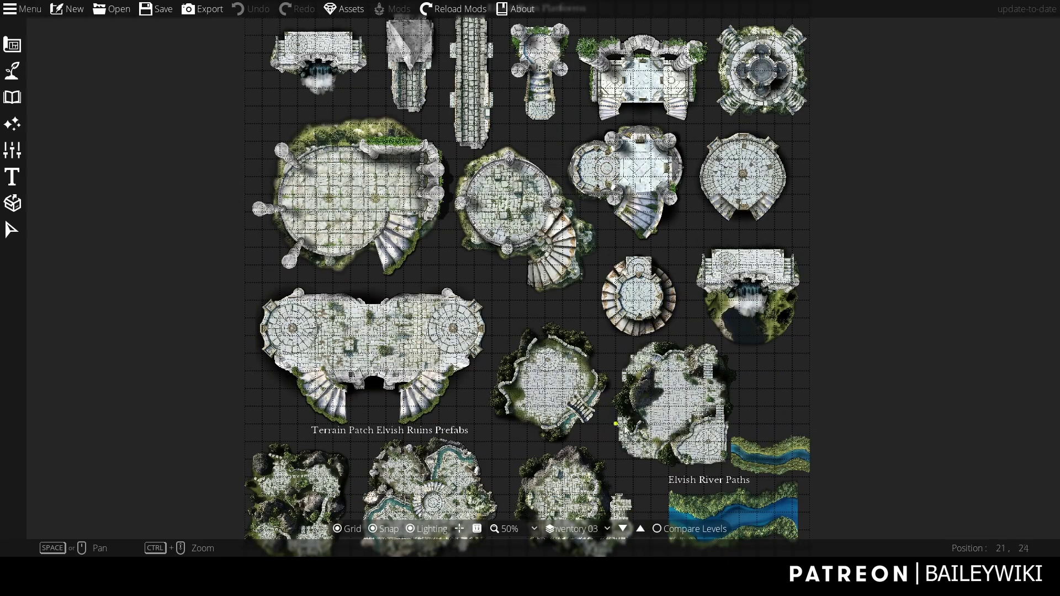
scroll(591, 268, up, 3)
scroll(534, 163, up, 1)
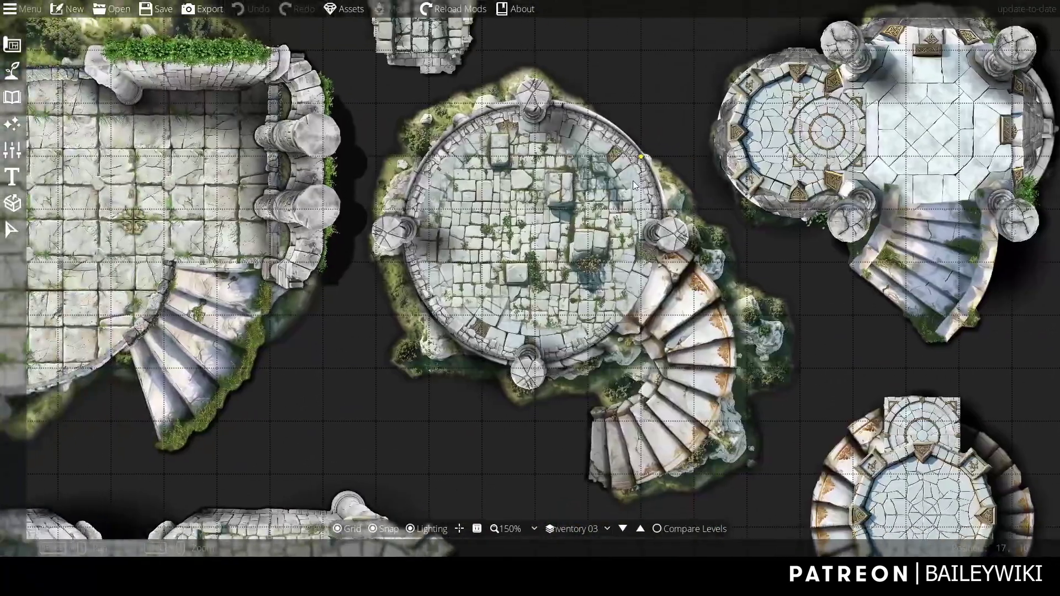
scroll(633, 181, up, 1)
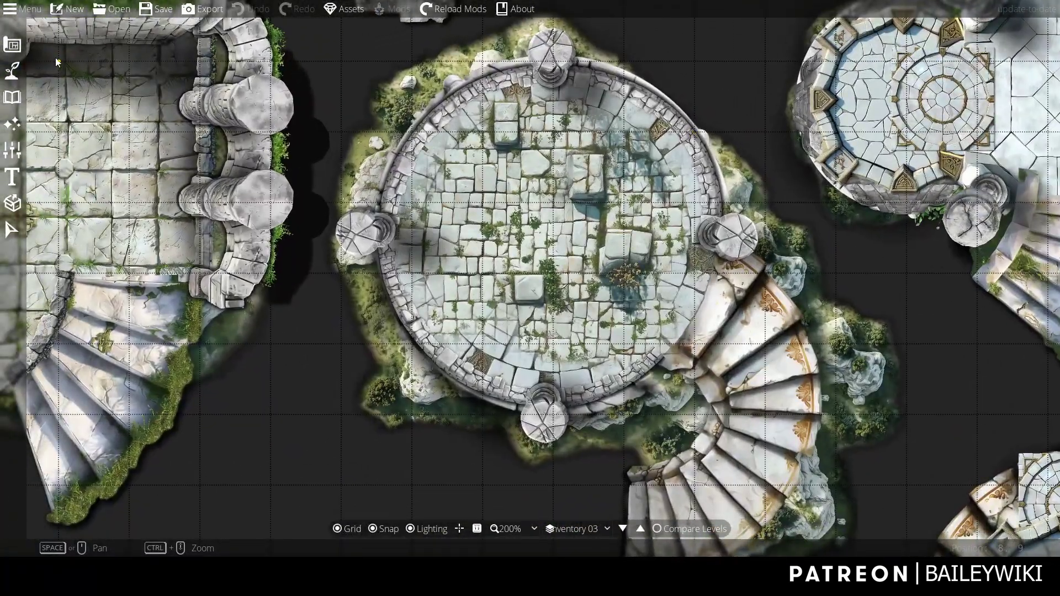
click(11, 230)
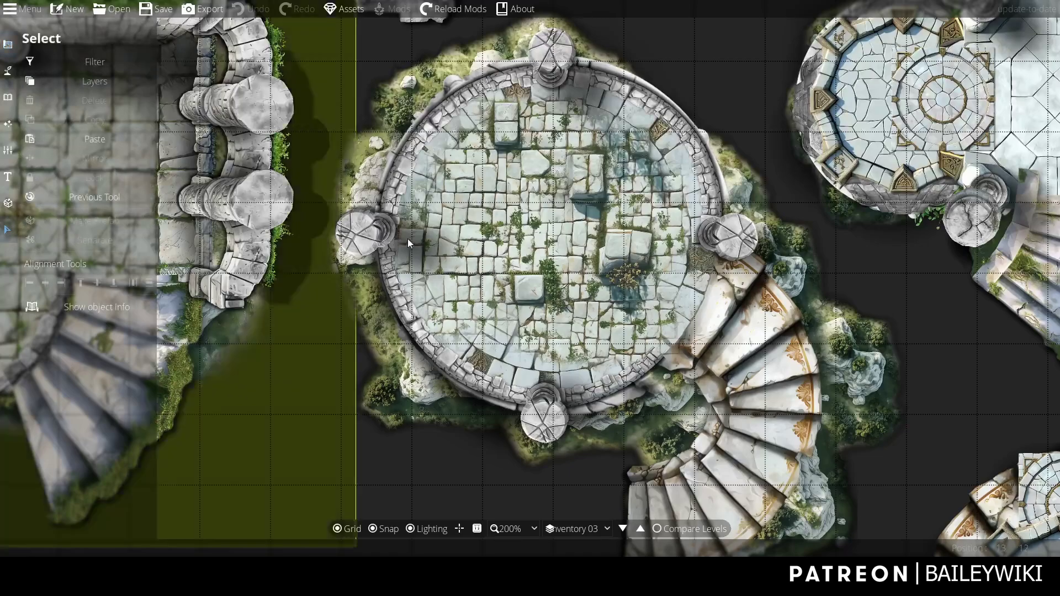
click(408, 243)
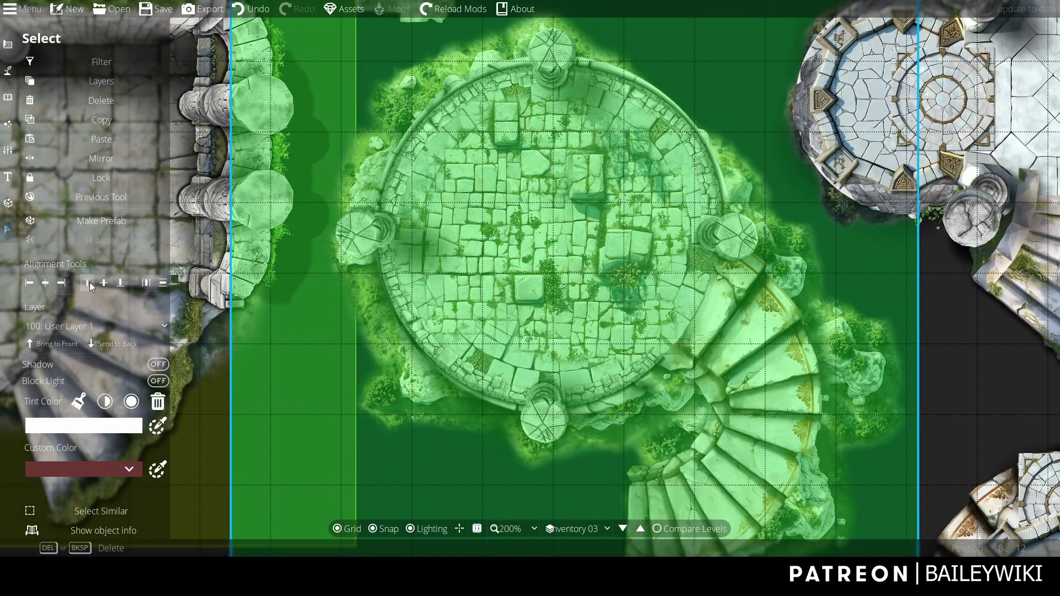
Step: Set the Pattern Shape Tool to layer 200: User Layer 2 with pale cracked stone tiles
click(9, 44)
click(32, 171)
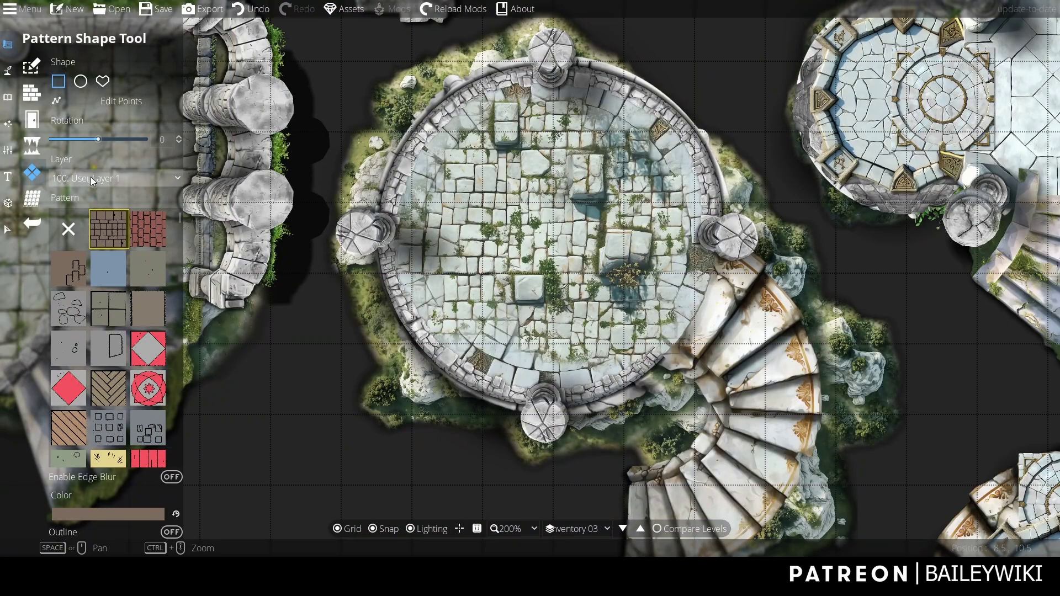
click(90, 177)
click(97, 304)
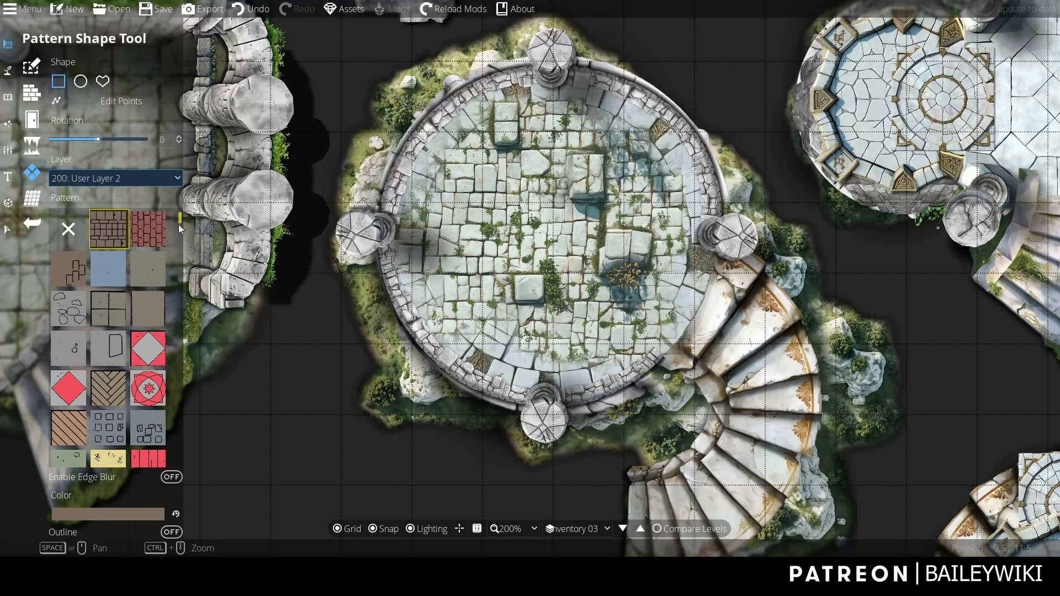
drag(179, 221, 172, 287)
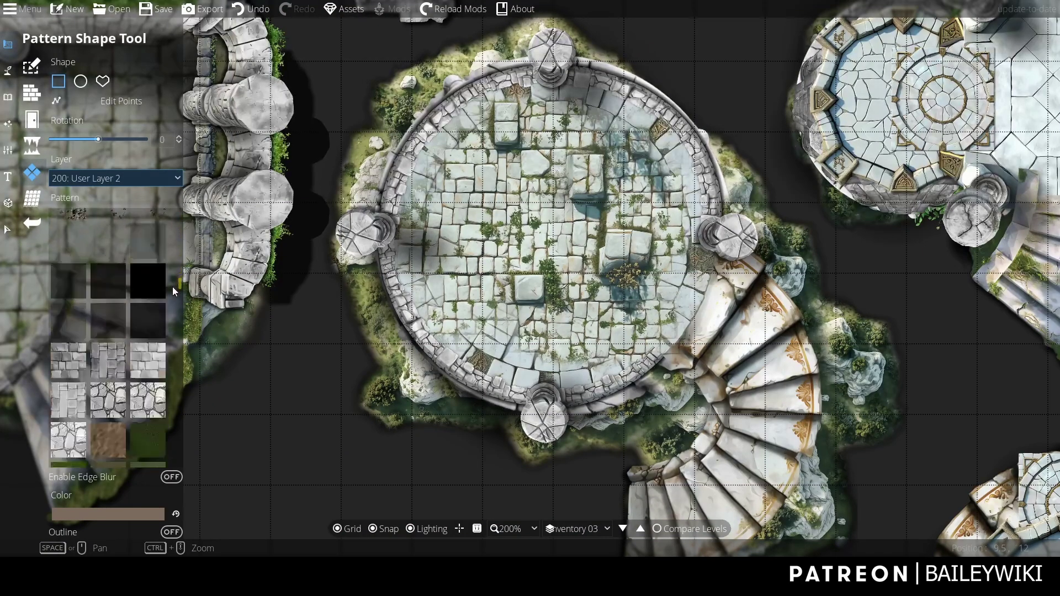
scroll(170, 299, up, 3)
click(149, 322)
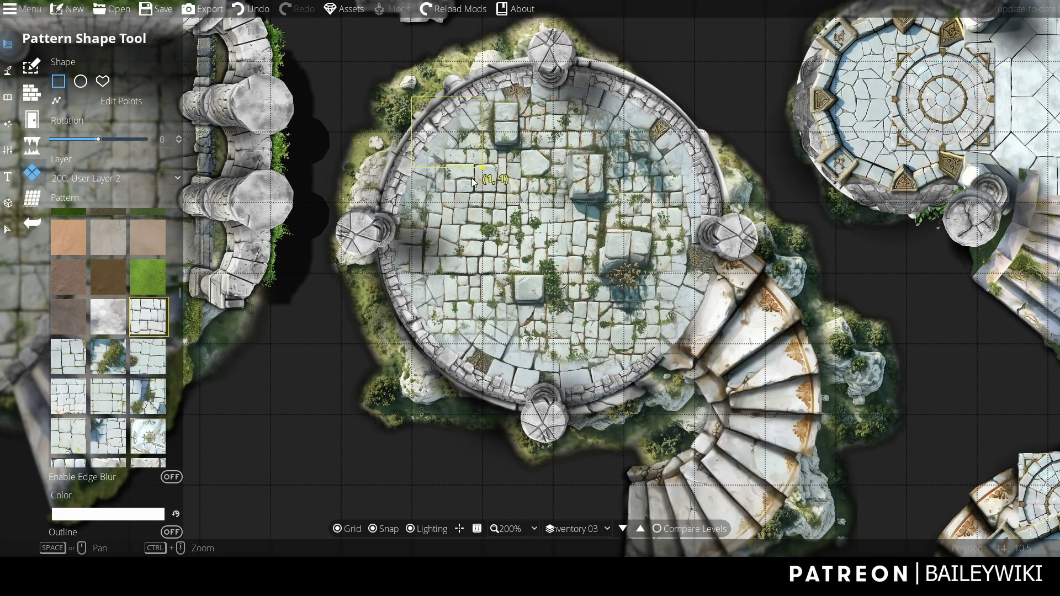
Step: Replace a trial rectangular patch with a circle of tiles over the platform floor
drag(411, 96, 484, 204)
key(ctrl+z)
click(80, 81)
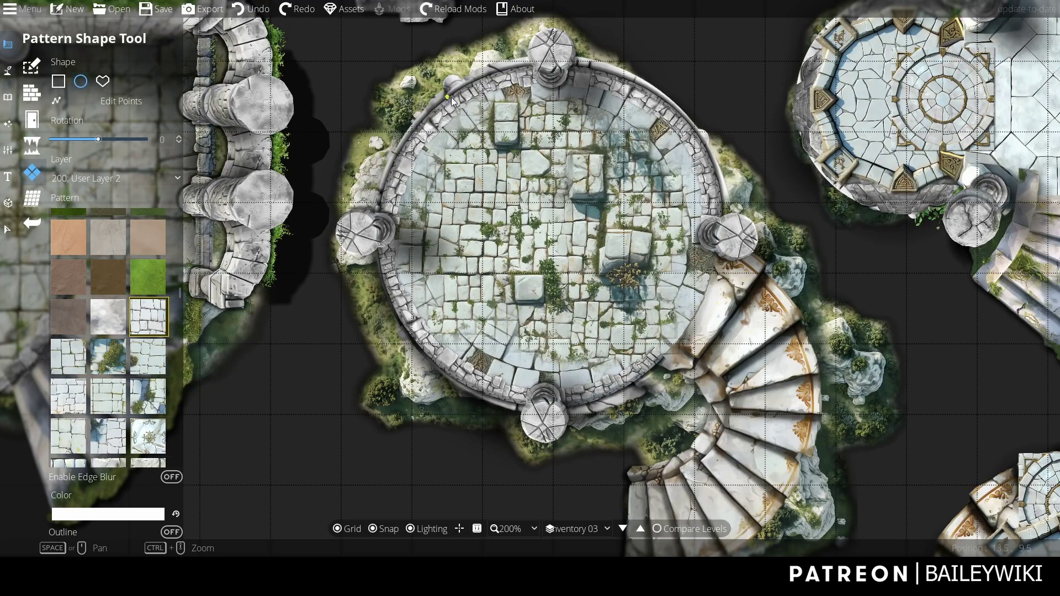
drag(404, 100, 688, 384)
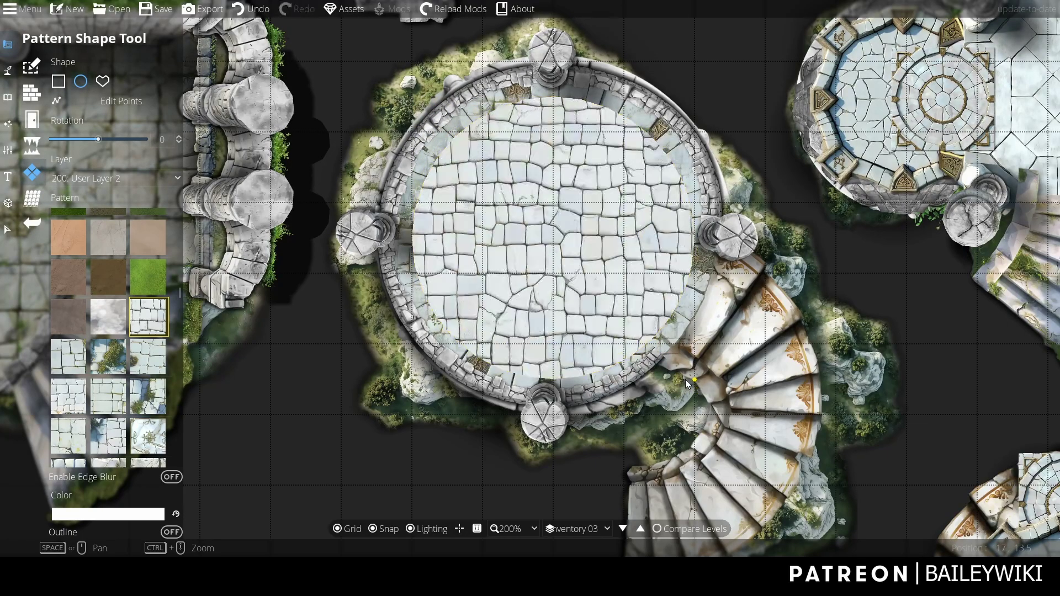
Step: Limit the Select tool filter to Patterns only and pick the circular tile floor
click(10, 228)
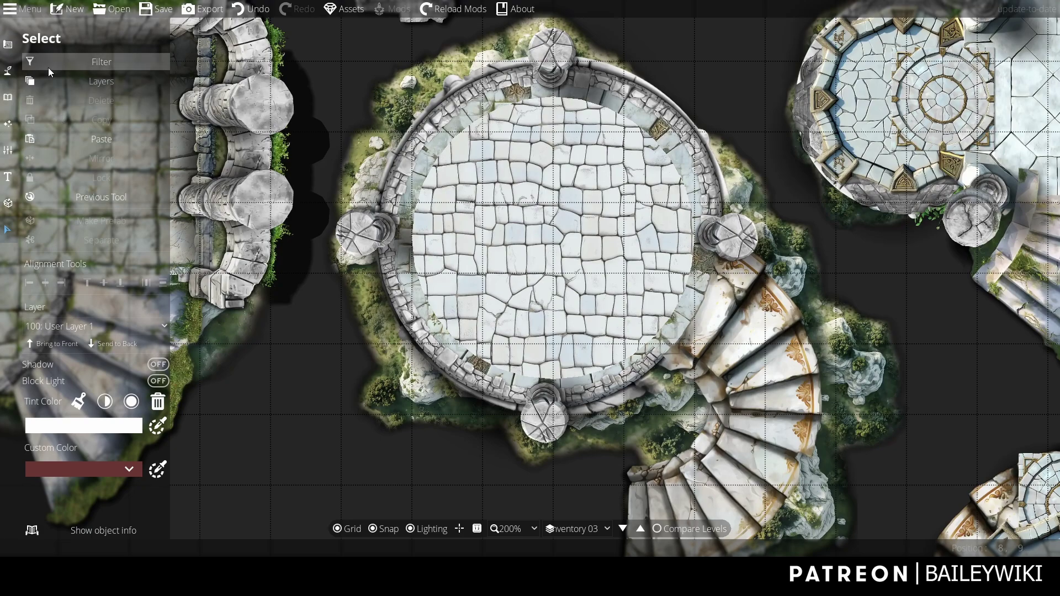
click(96, 62)
click(53, 174)
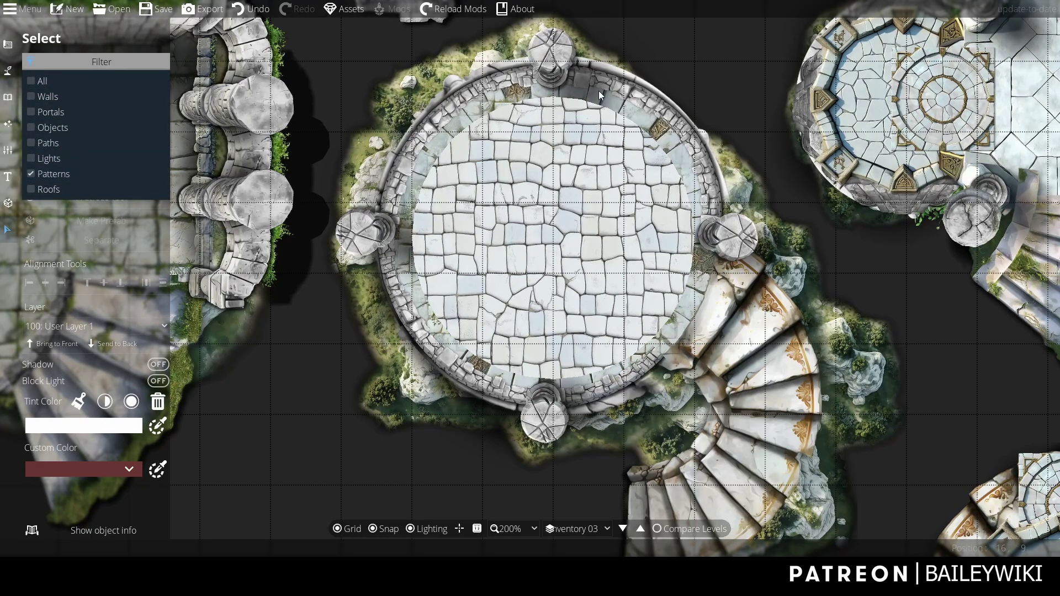
click(573, 211)
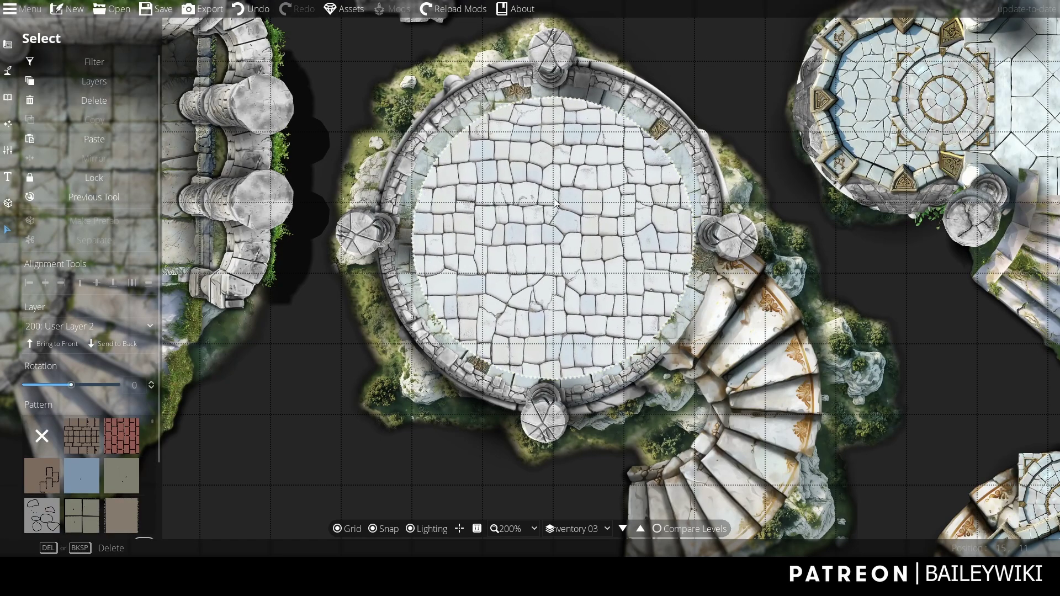
click(534, 266)
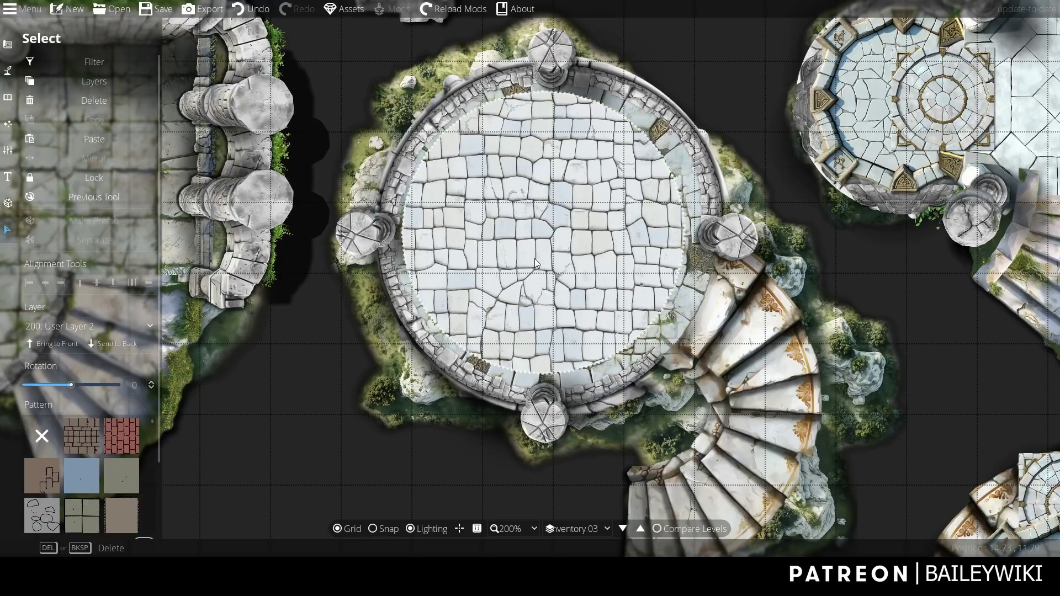
key(Escape)
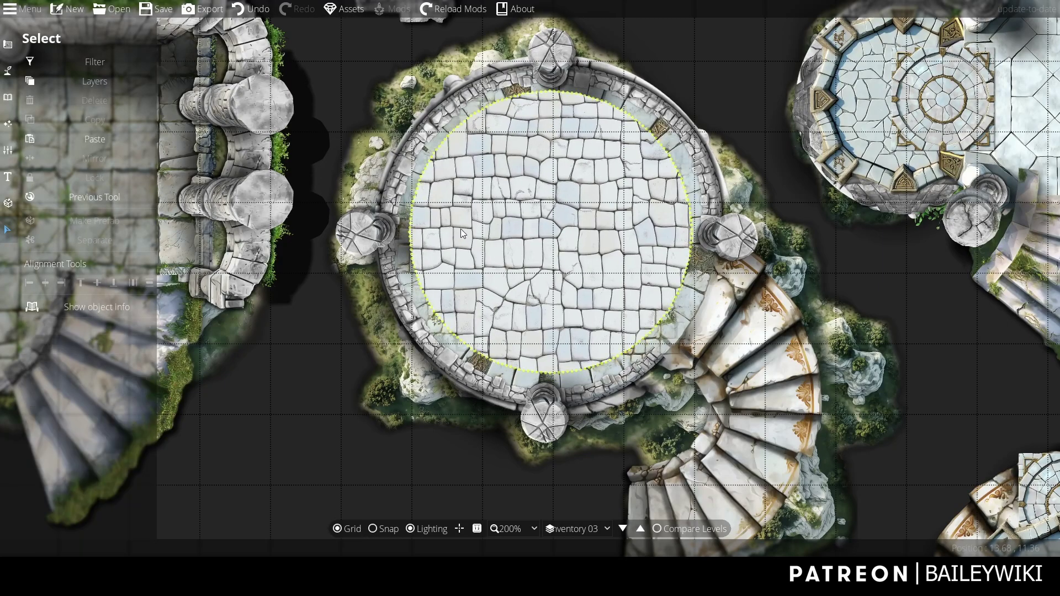
key(ctrl+v)
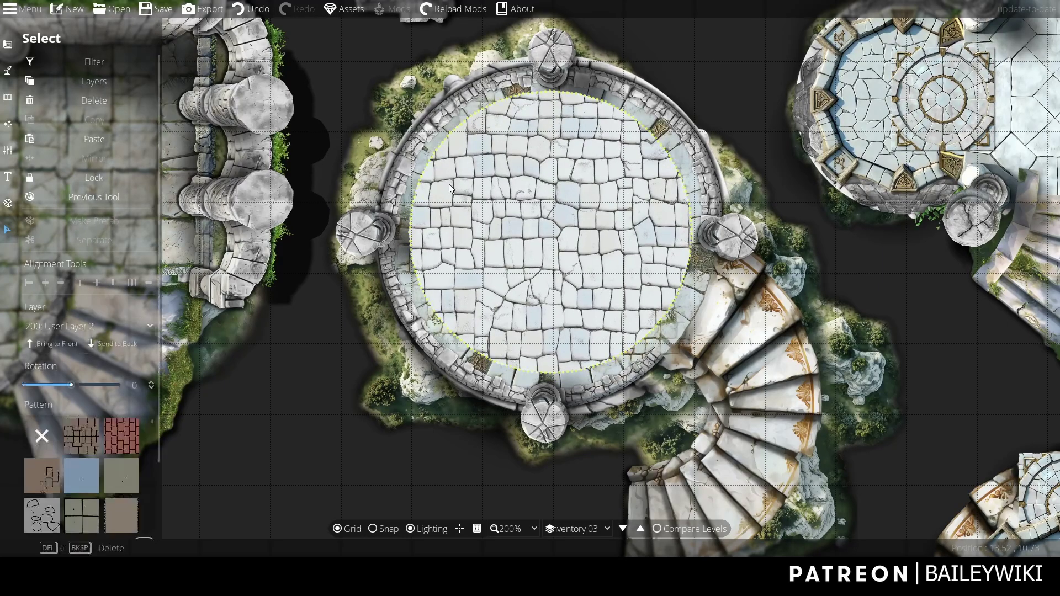
drag(160, 339, 159, 409)
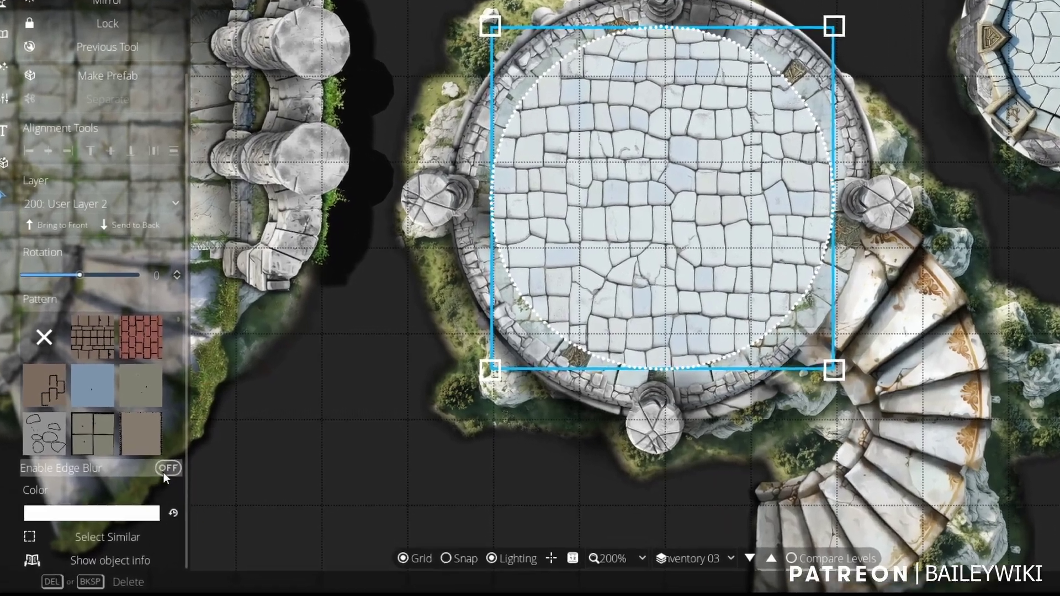
Step: Enable Edge Blur at smoothness 8 and blur range 0.2, then move the floor back onto the platform
click(143, 465)
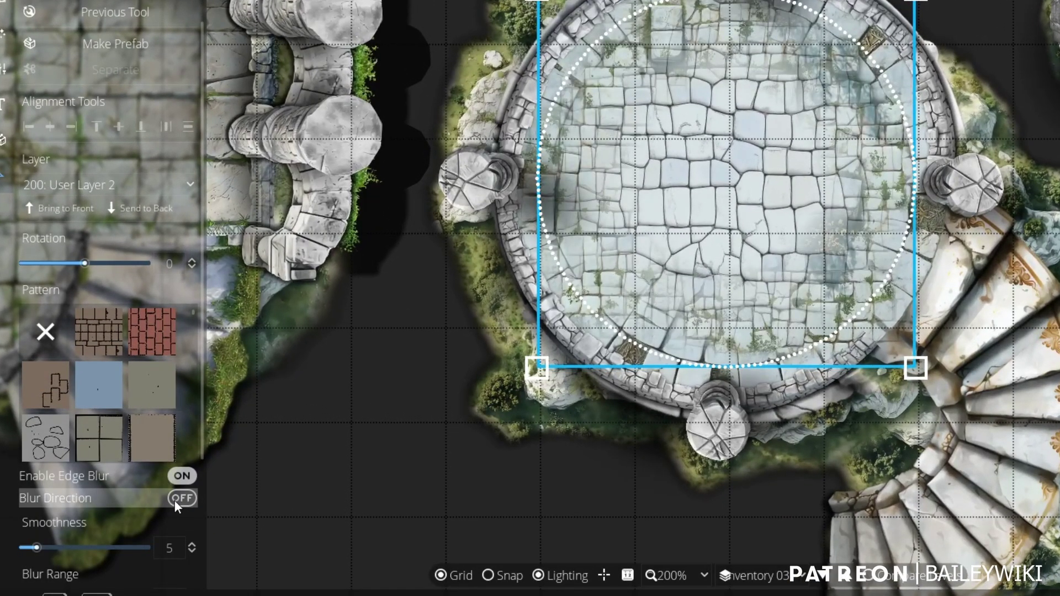
mouse_move(37, 547)
mouse_down()
mouse_move(77, 547)
mouse_move(32, 547)
mouse_move(51, 543)
mouse_up()
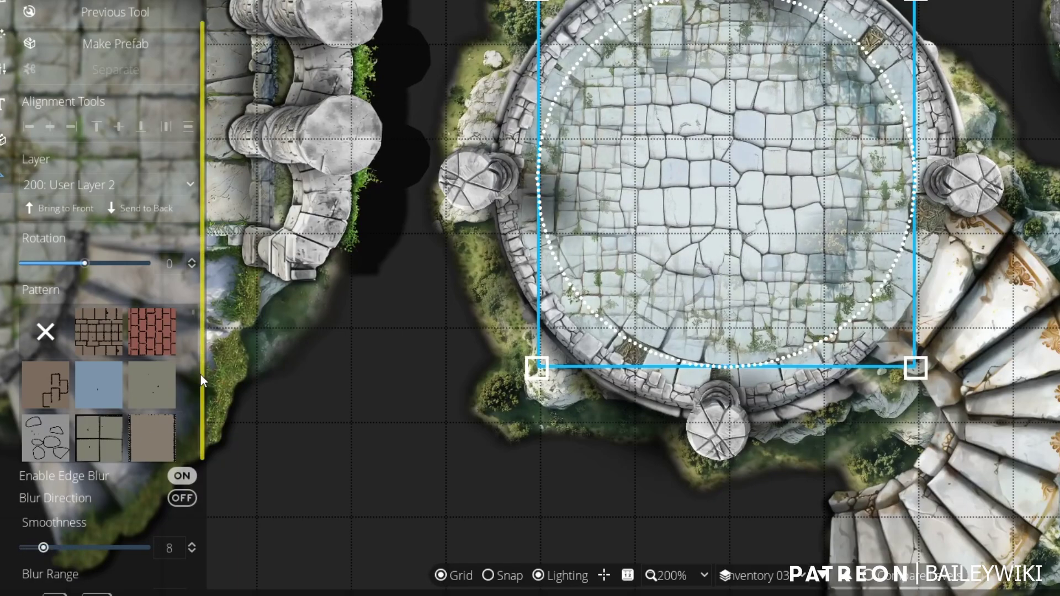
scroll(202, 372, down, 3)
scroll(205, 423, down, 1)
drag(50, 489, 32, 489)
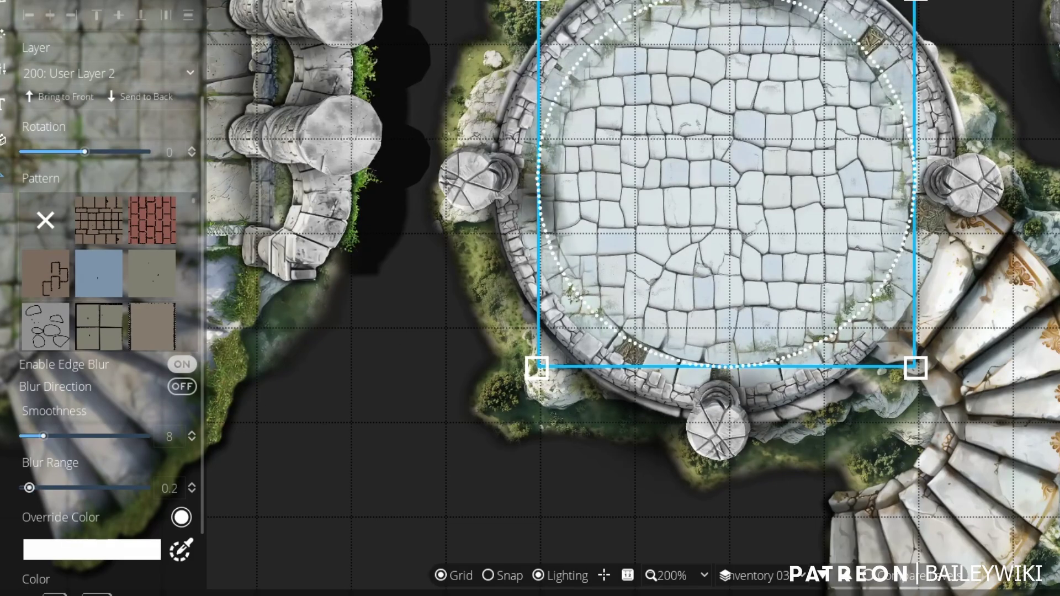
key(Escape)
scroll(785, 155, down, 2)
scroll(785, 154, down, 1)
scroll(785, 154, up, 2)
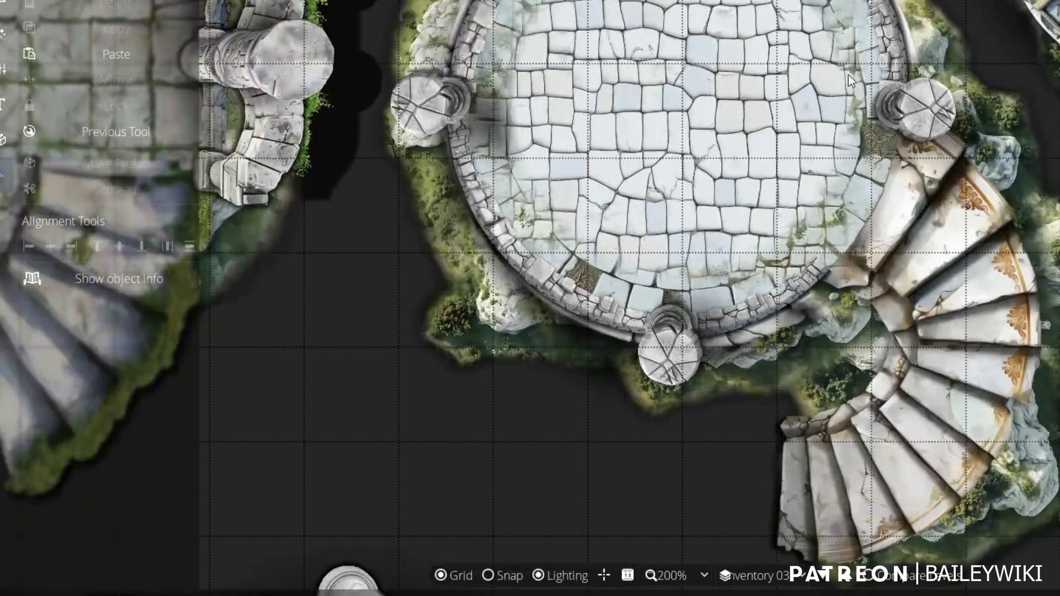
scroll(511, 419, down, 2)
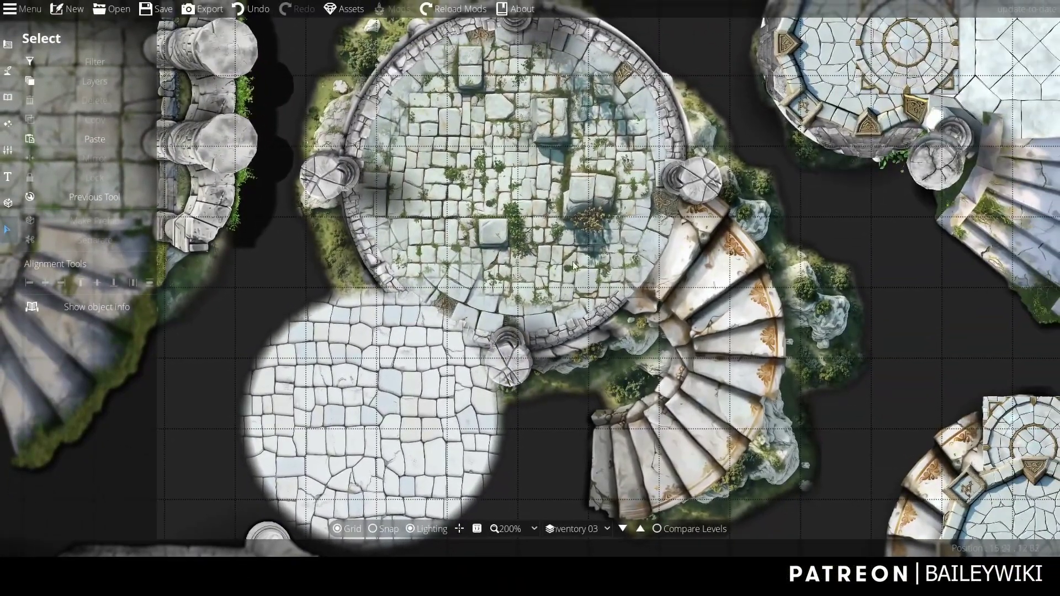
drag(373, 397, 562, 300)
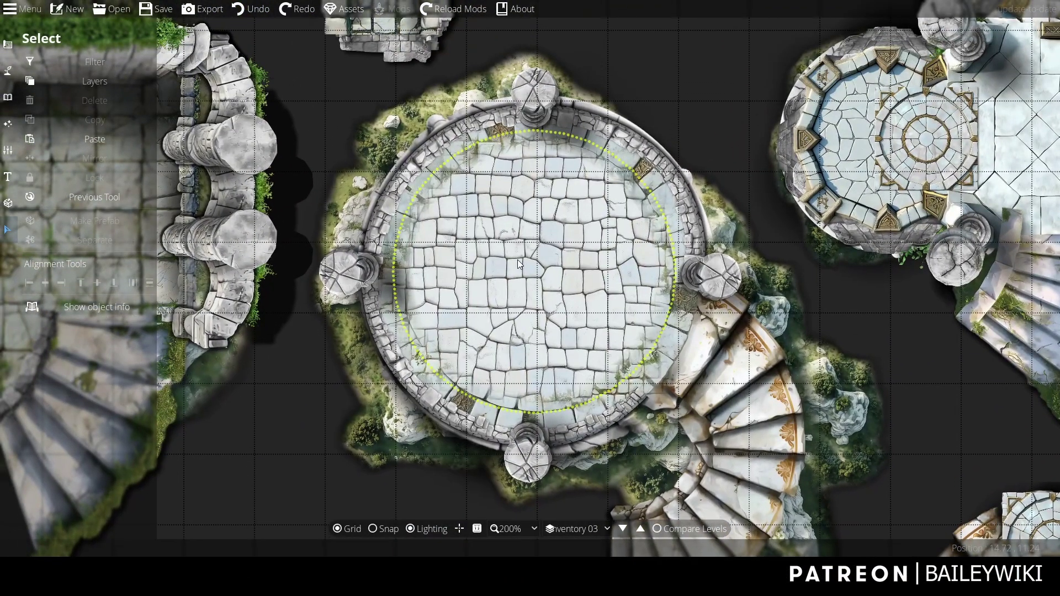
scroll(520, 262, up, 1)
Step: Select the circular floor and put it into Edit Points mode with the Pattern Shape Tool
click(520, 262)
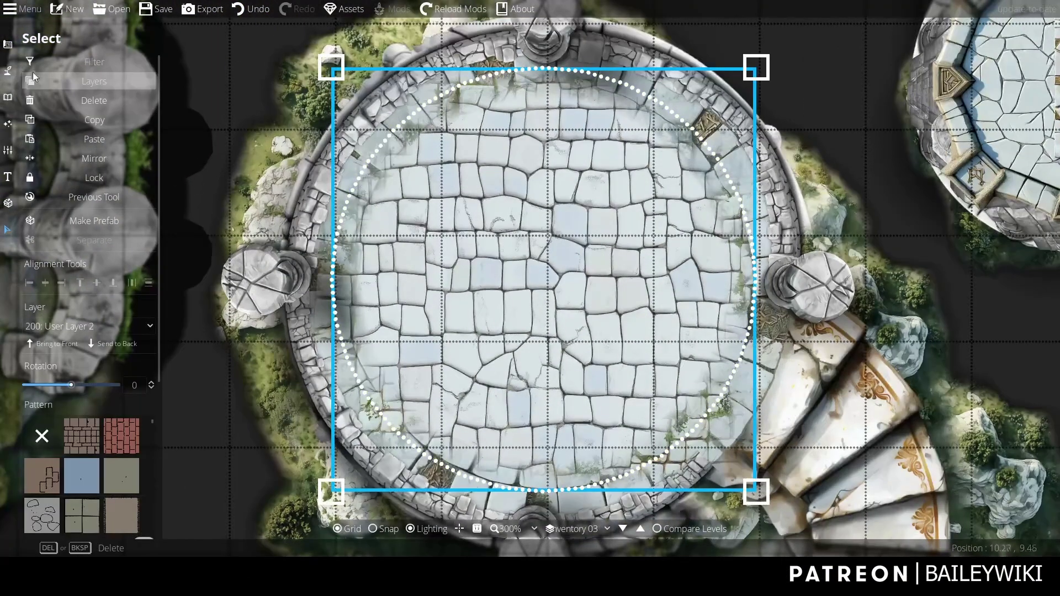
click(8, 71)
click(31, 146)
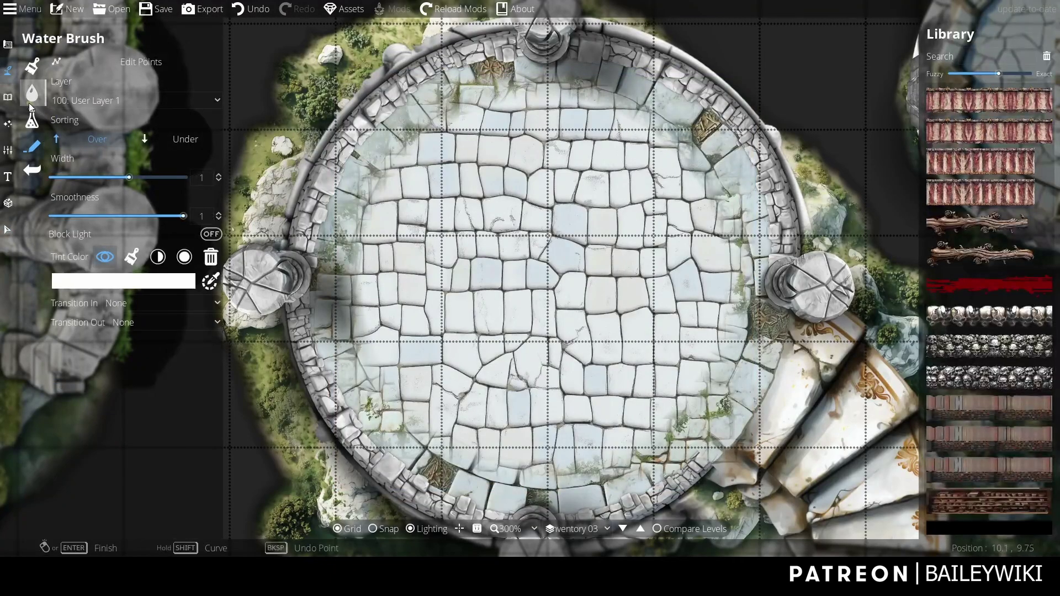
click(7, 43)
click(32, 173)
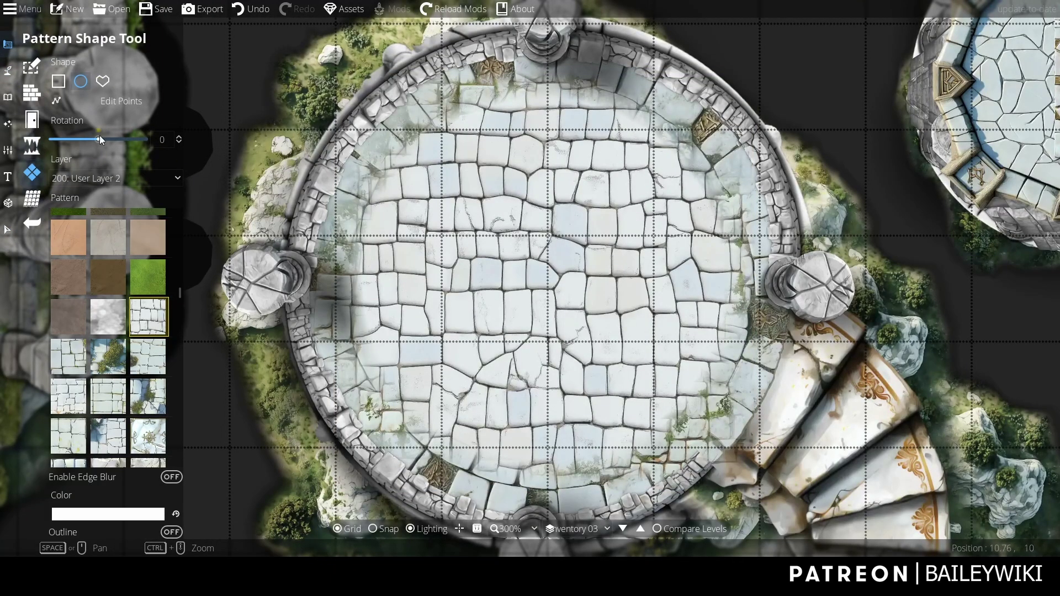
click(115, 100)
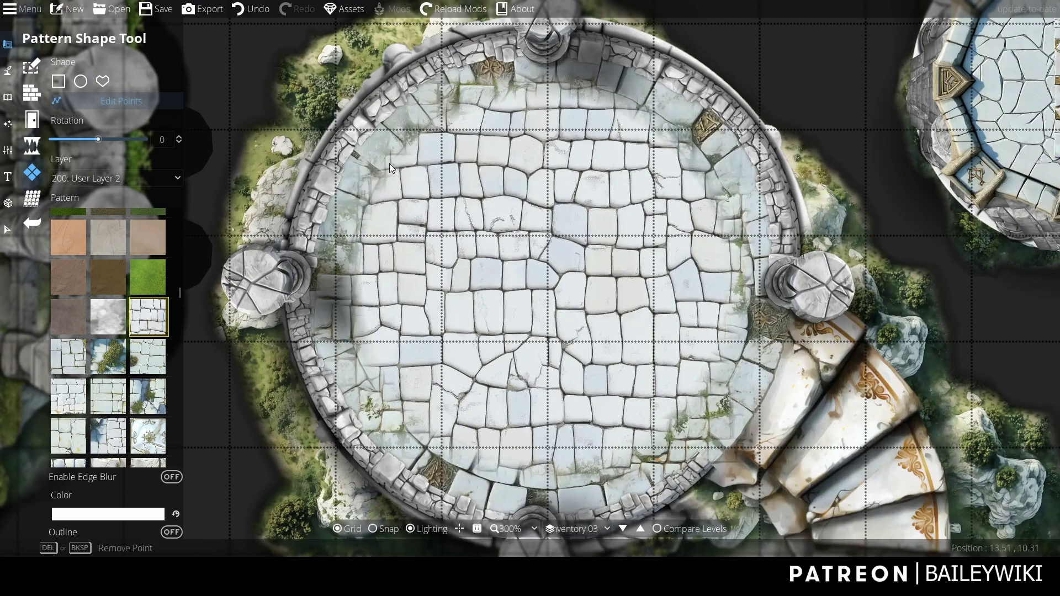
click(376, 155)
click(369, 161)
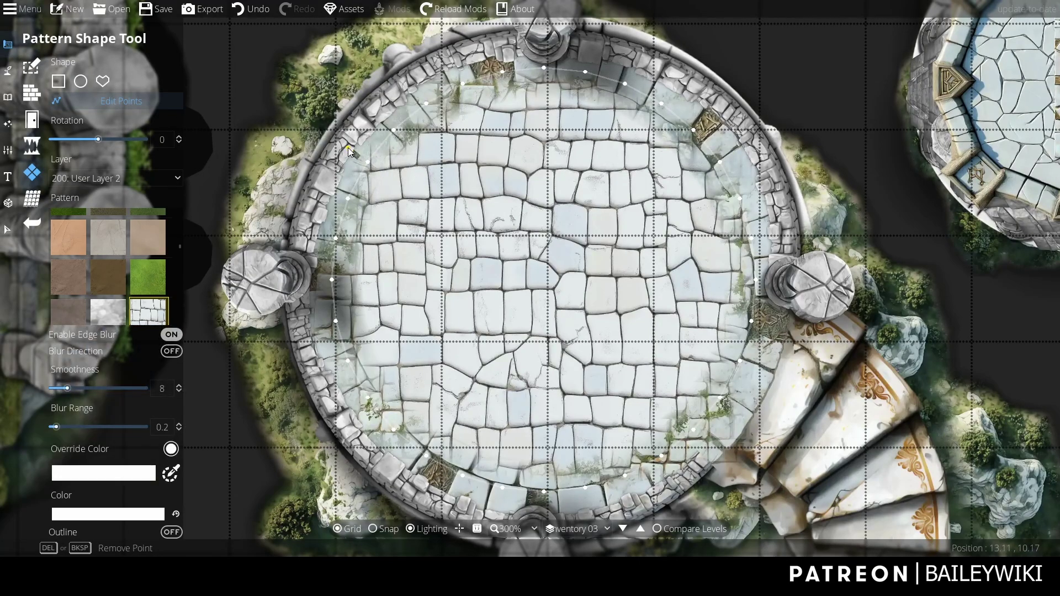
Step: Drag outline points at the top, left and bottom toward the platform's inner stone rim
drag(397, 131, 437, 78)
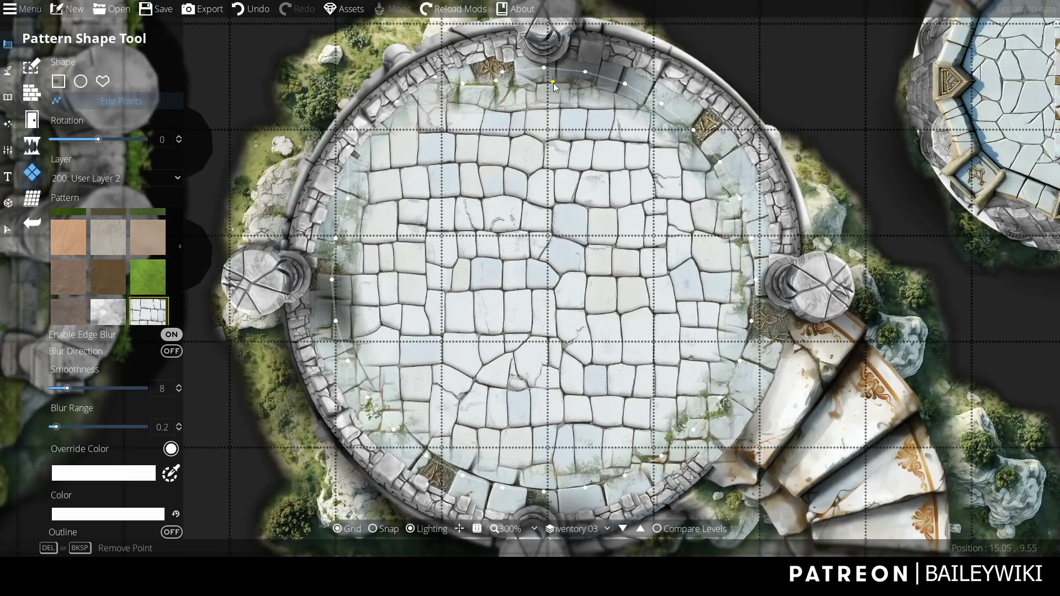
drag(544, 71, 599, 88)
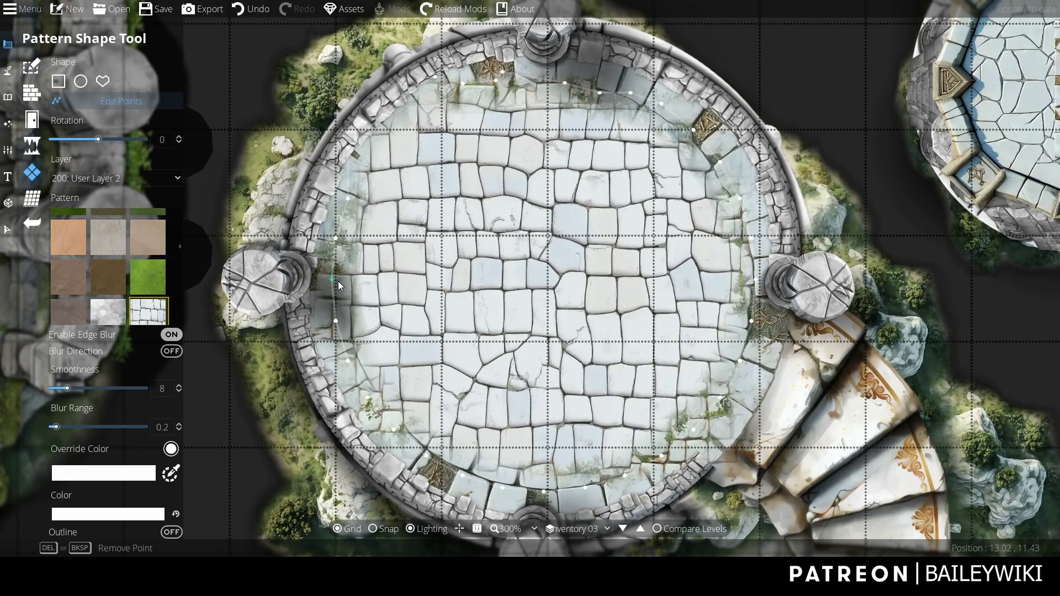
mouse_move(337, 281)
mouse_down()
mouse_move(350, 297)
mouse_move(337, 328)
mouse_up()
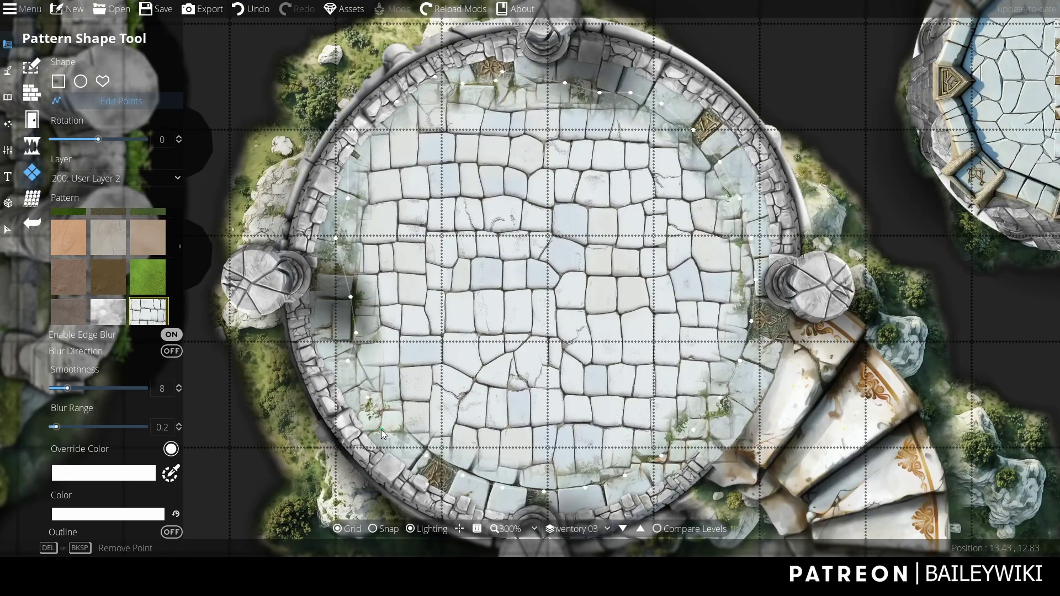
mouse_move(439, 470)
mouse_down()
mouse_move(446, 452)
mouse_move(478, 465)
mouse_up()
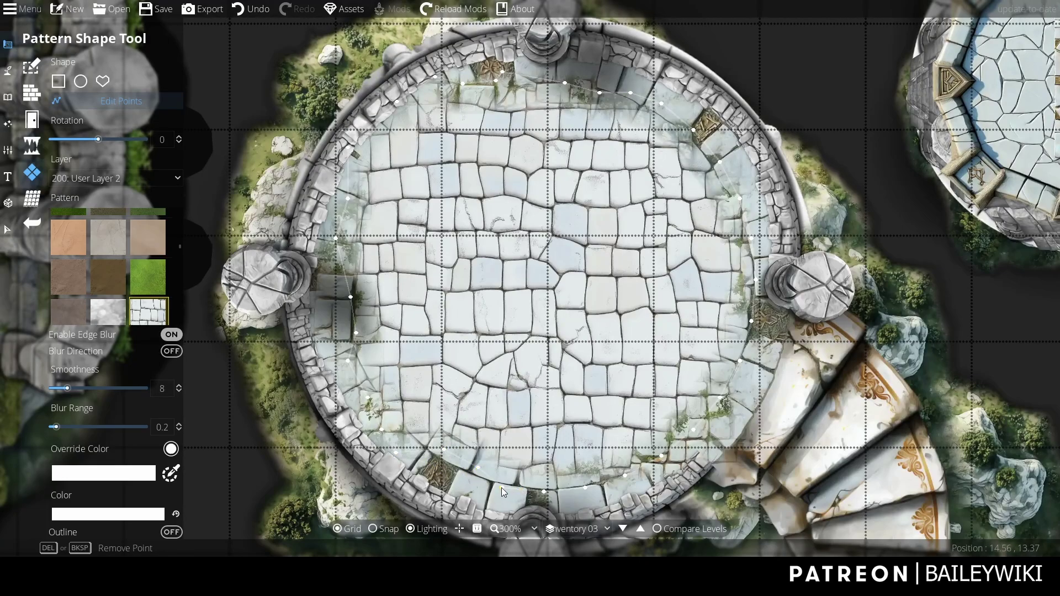
drag(544, 495, 549, 479)
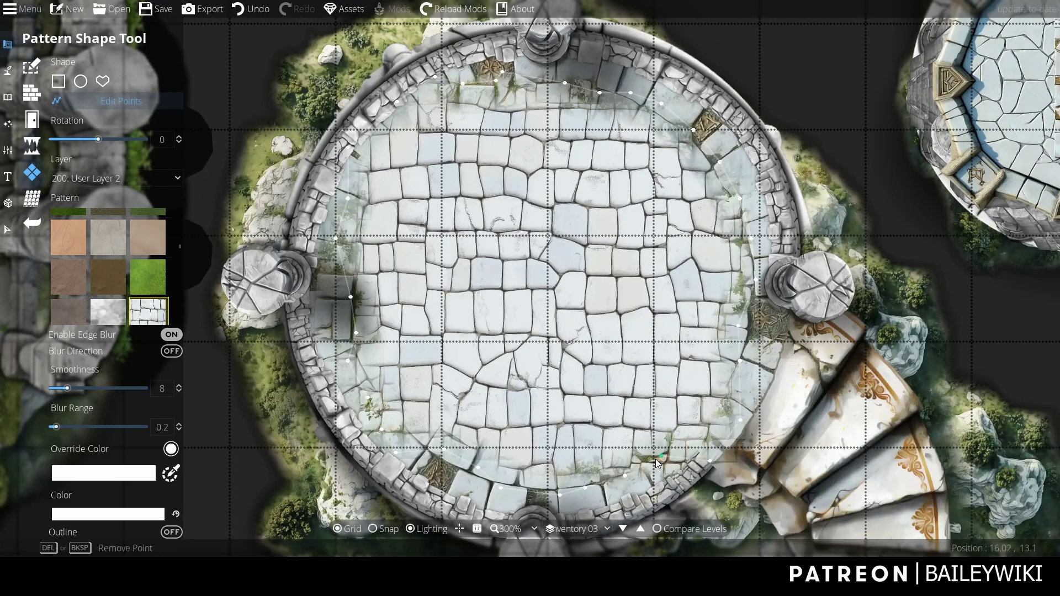
mouse_move(655, 459)
mouse_down()
mouse_move(663, 478)
mouse_move(606, 495)
mouse_up()
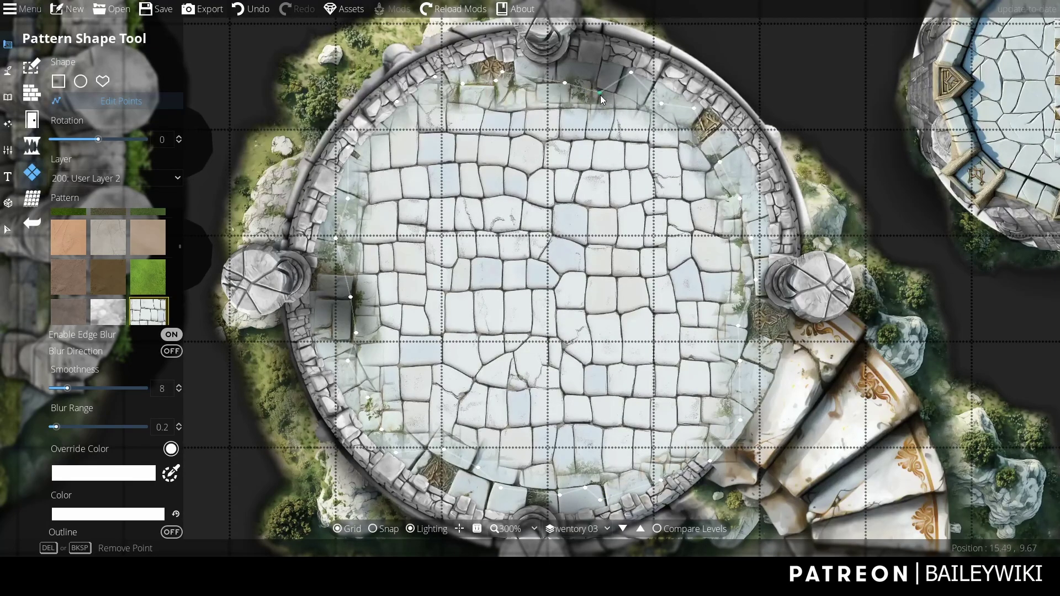
drag(572, 80, 563, 74)
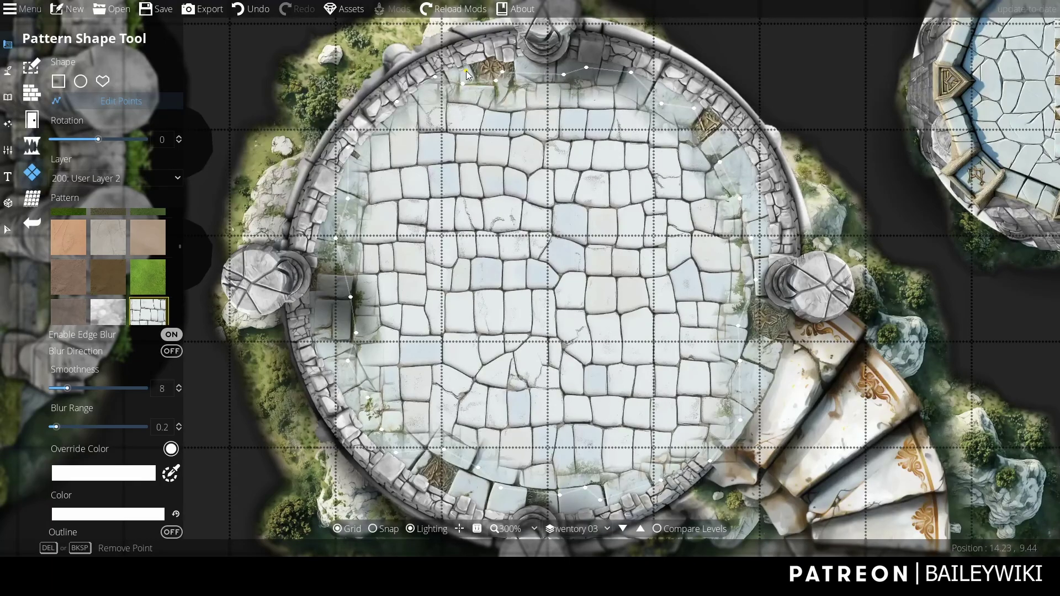
scroll(497, 249, down, 2)
scroll(530, 348, down, 2)
scroll(533, 356, down, 1)
scroll(533, 356, up, 1)
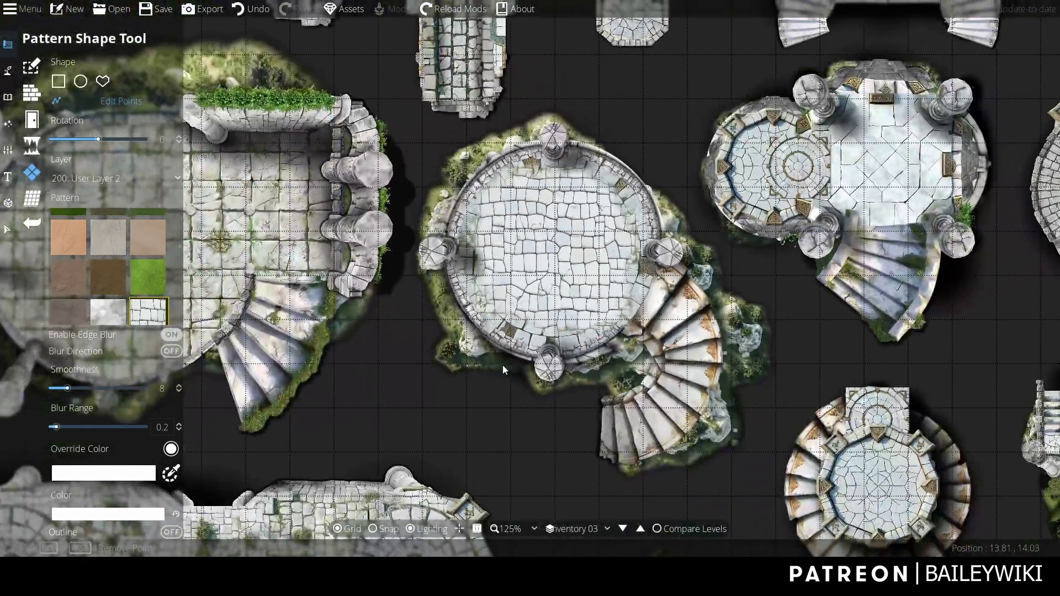
scroll(578, 282, up, 2)
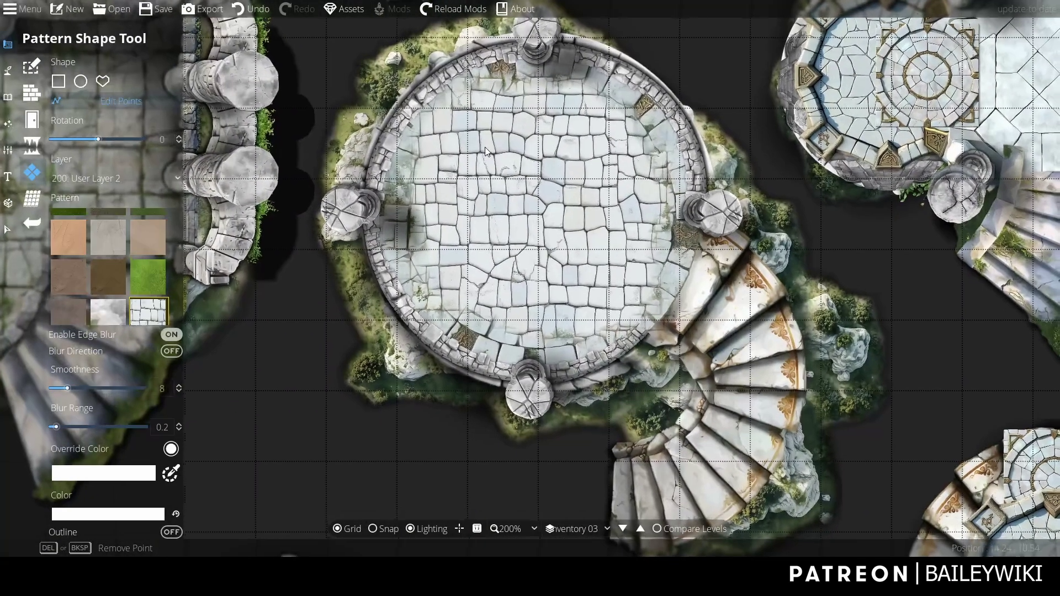
Step: Select the circular floor pattern and set its rotation to 24.4 degrees
key(s)
click(491, 205)
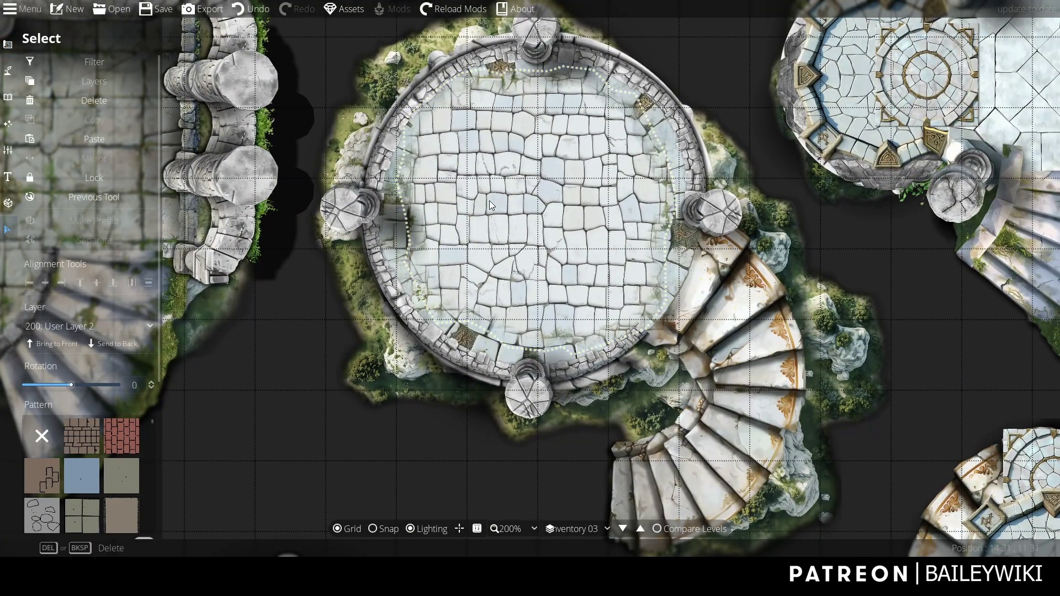
drag(69, 385, 78, 385)
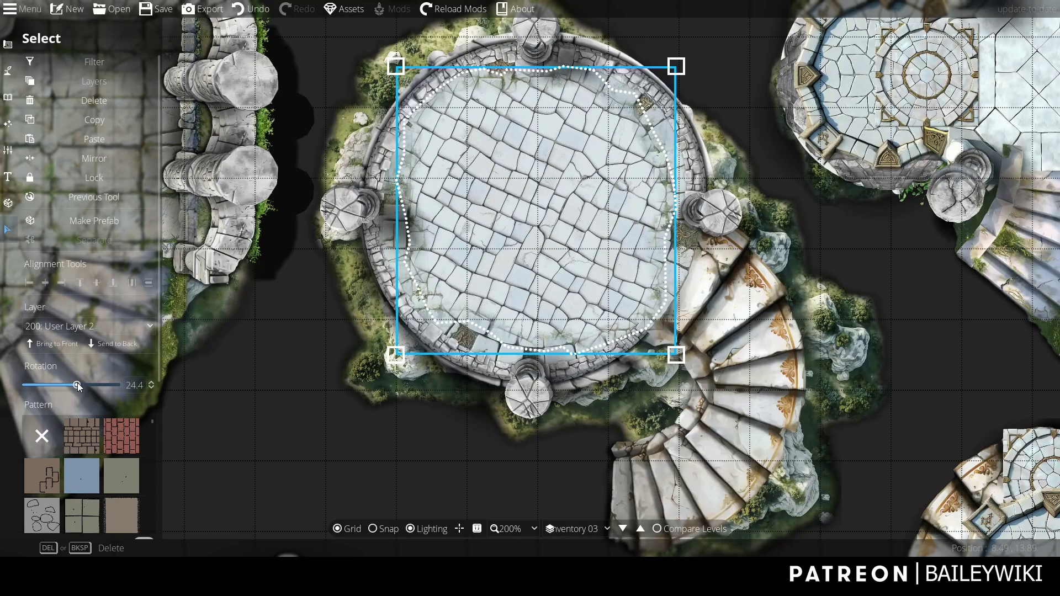
scroll(423, 196, down, 3)
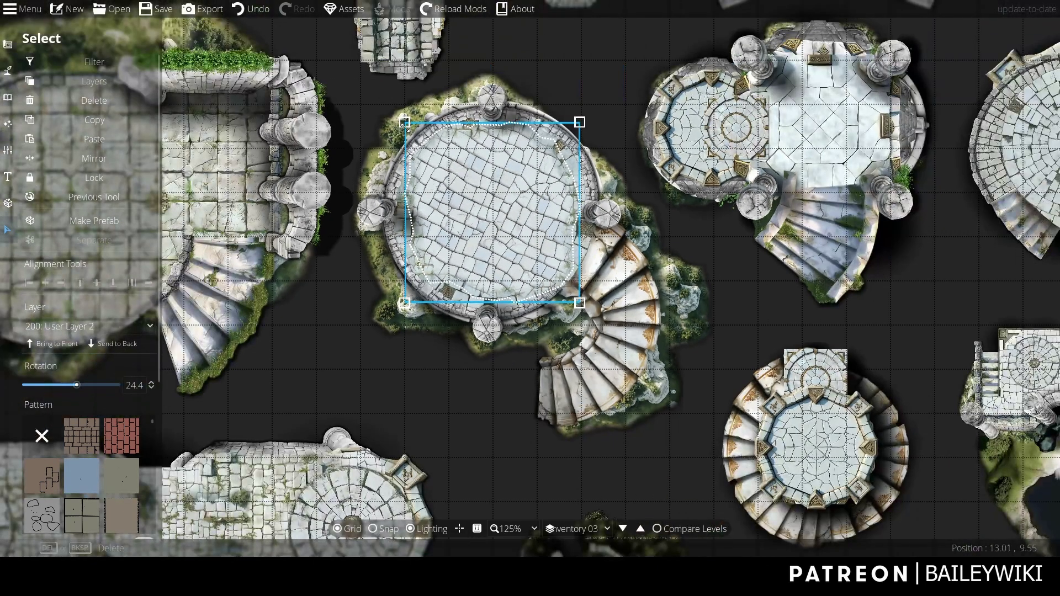
drag(414, 158, 476, 264)
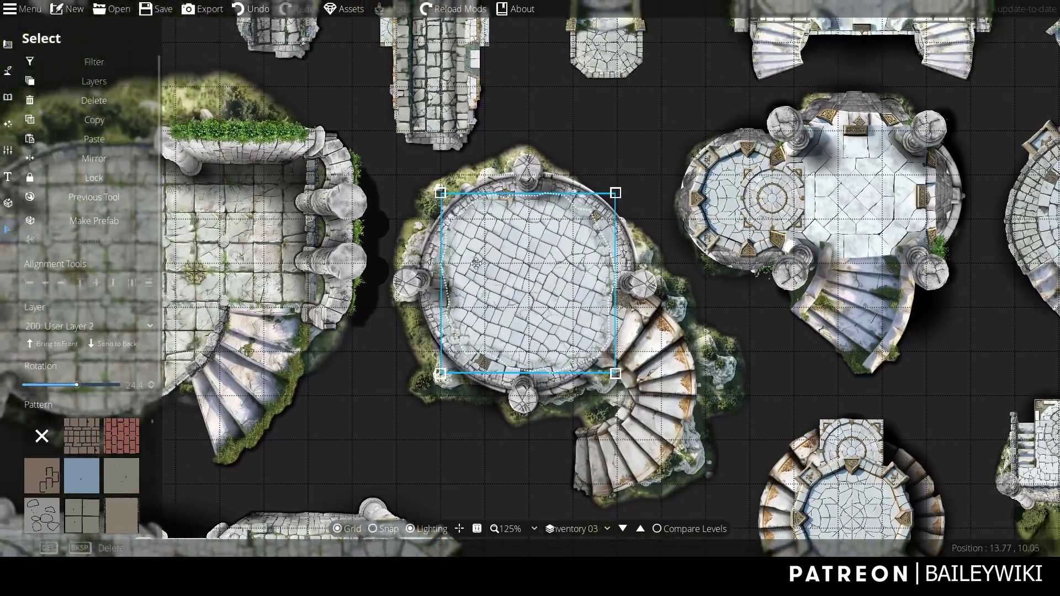
scroll(593, 334, up, 3)
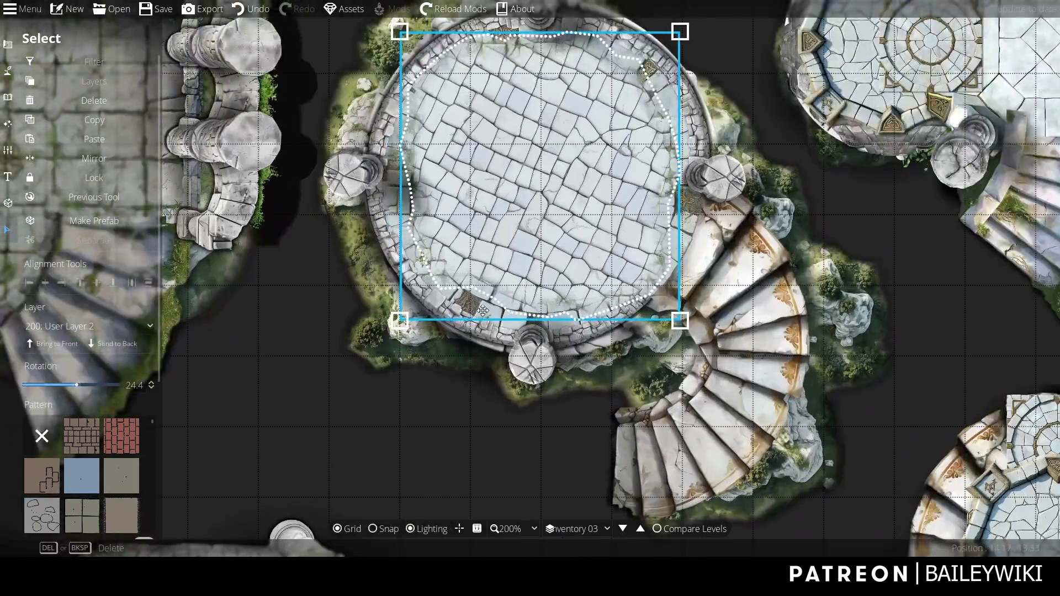
scroll(497, 316, down, 1)
scroll(406, 327, up, 2)
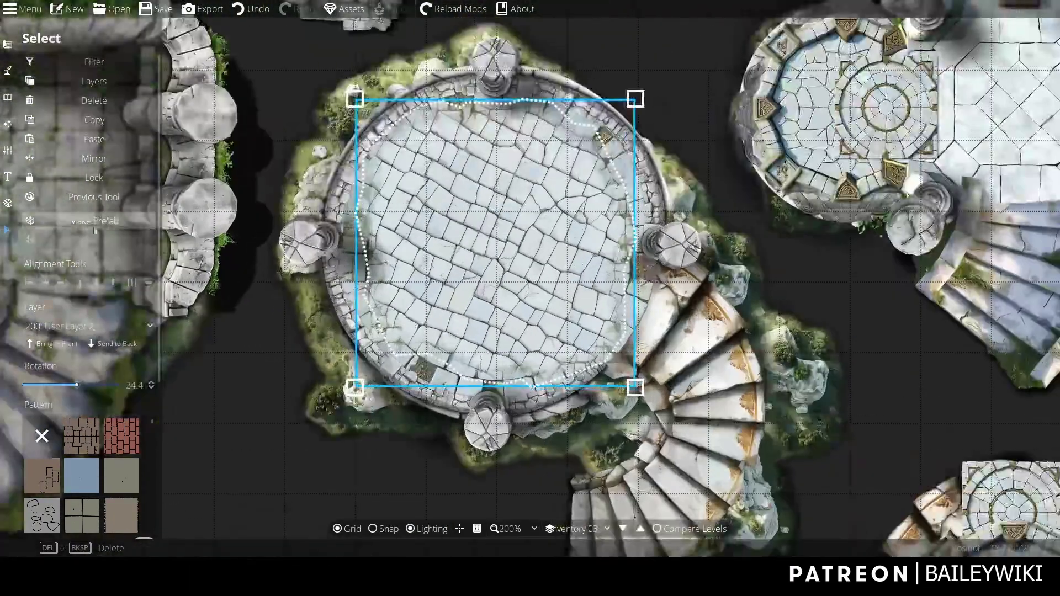
Step: Set the Object Tool to User Layer 2 and pick the tree-of-life elvish floor medallion
click(8, 97)
click(133, 82)
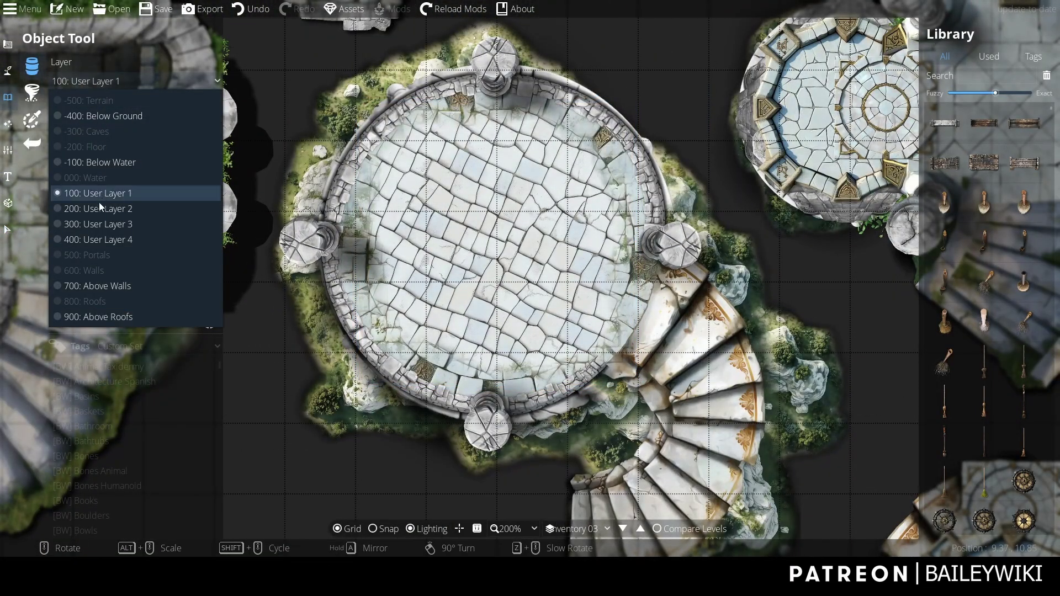
click(98, 203)
click(968, 75)
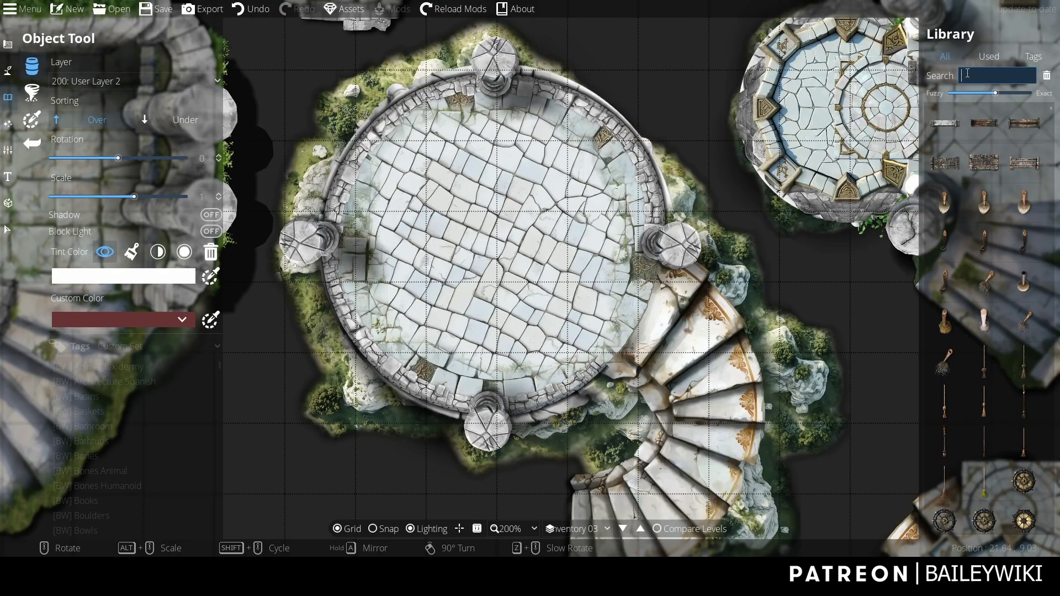
text(lady)
click(1026, 161)
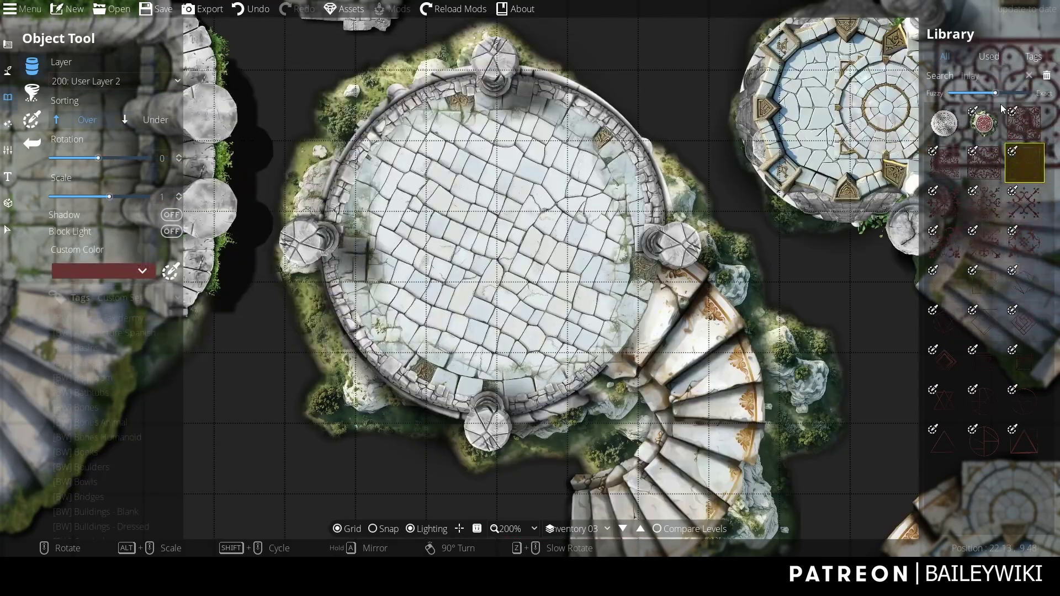
double_click(968, 75)
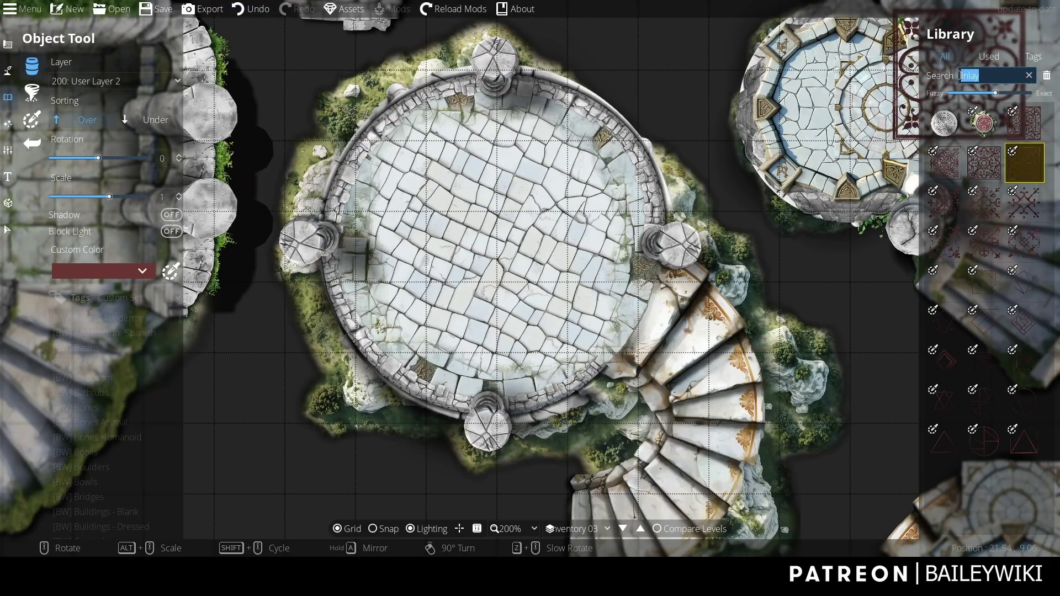
text(Elvish floor)
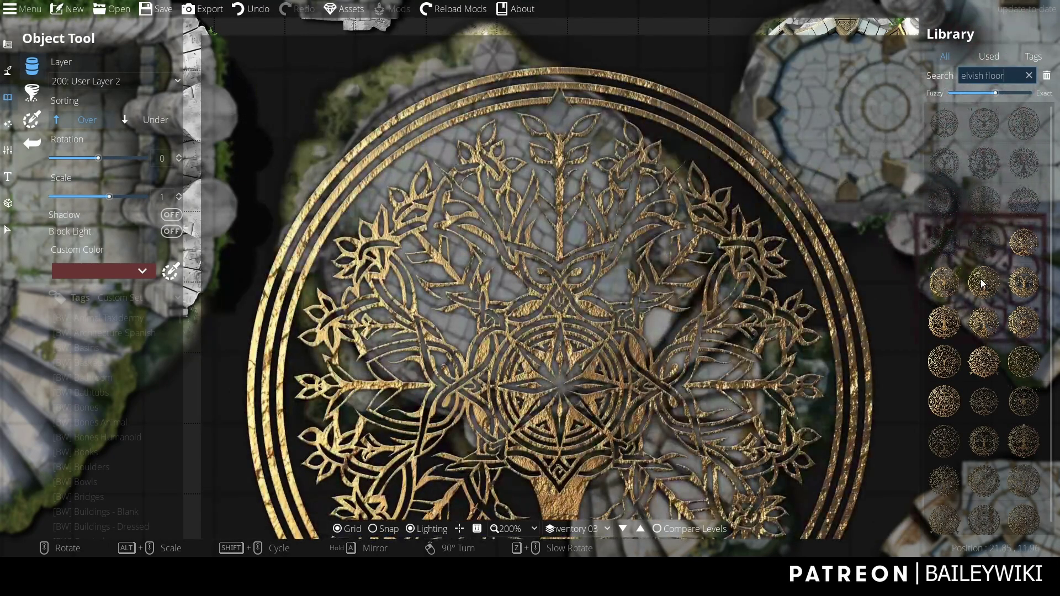
click(987, 402)
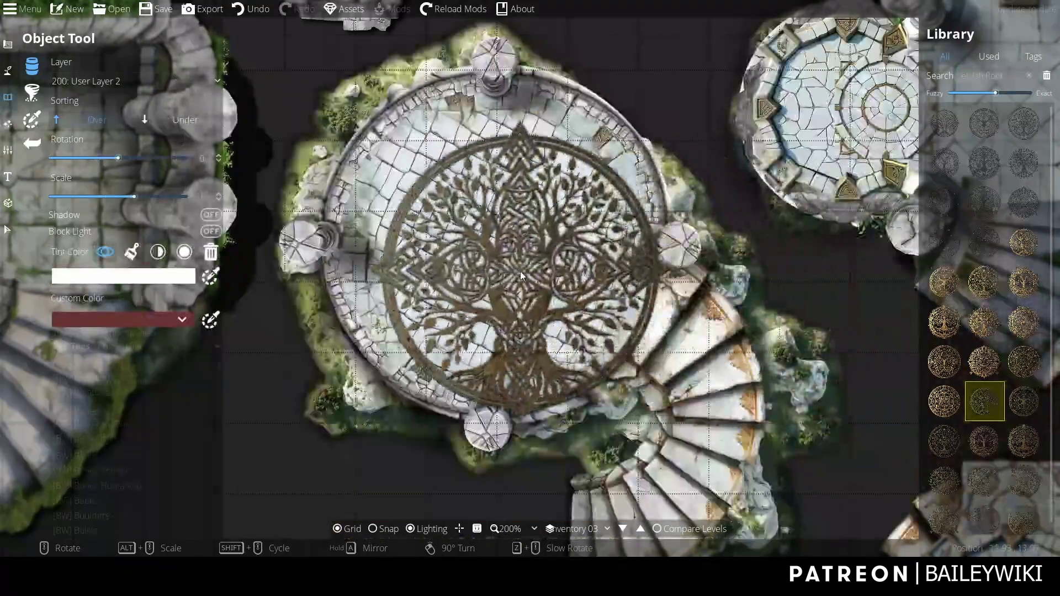
scroll(498, 253, down, 2)
scroll(497, 253, down, 2)
scroll(498, 253, down, 2)
scroll(498, 253, down, 3)
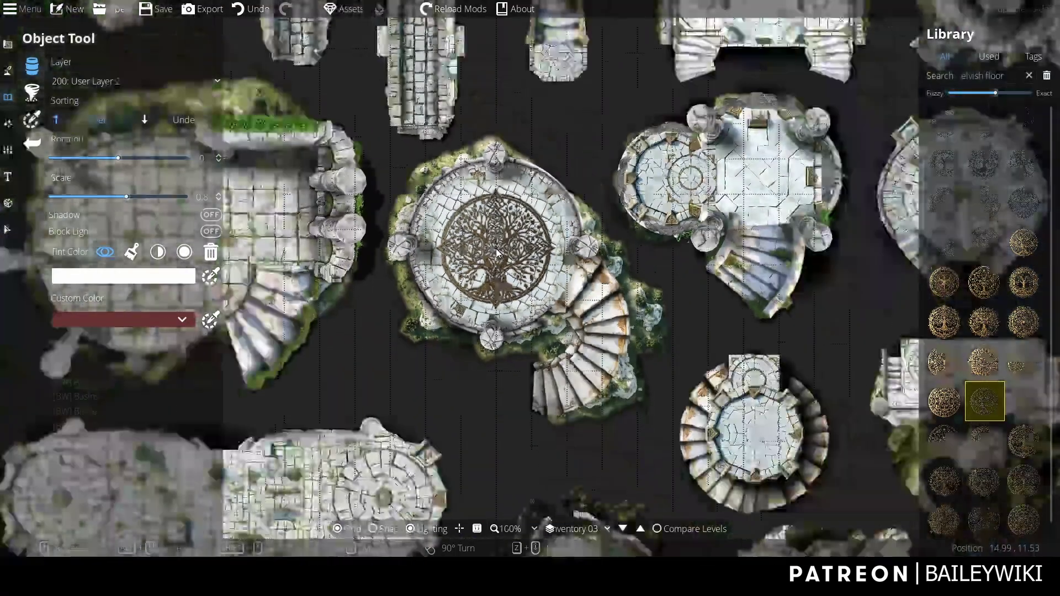
scroll(497, 253, up, 3)
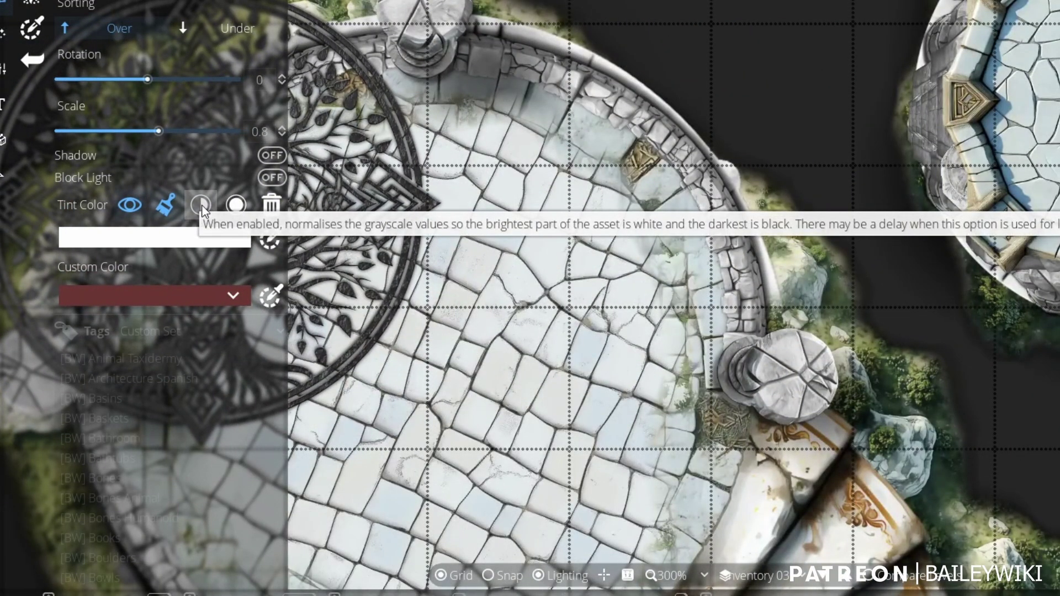
Step: Turn on Normalise and full tint for the tree inlay, tinted dark grey
click(202, 205)
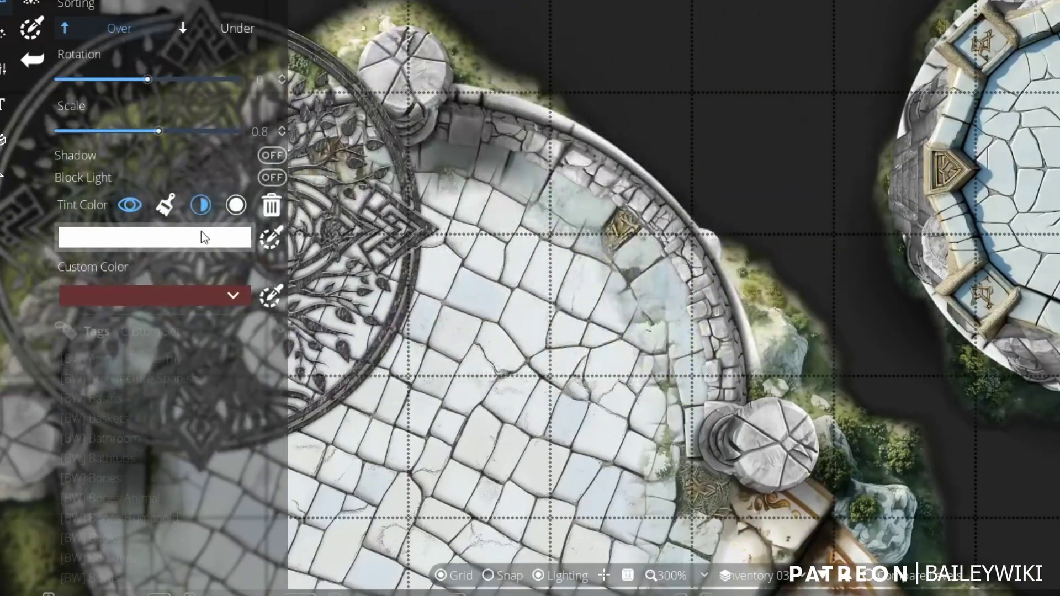
click(236, 206)
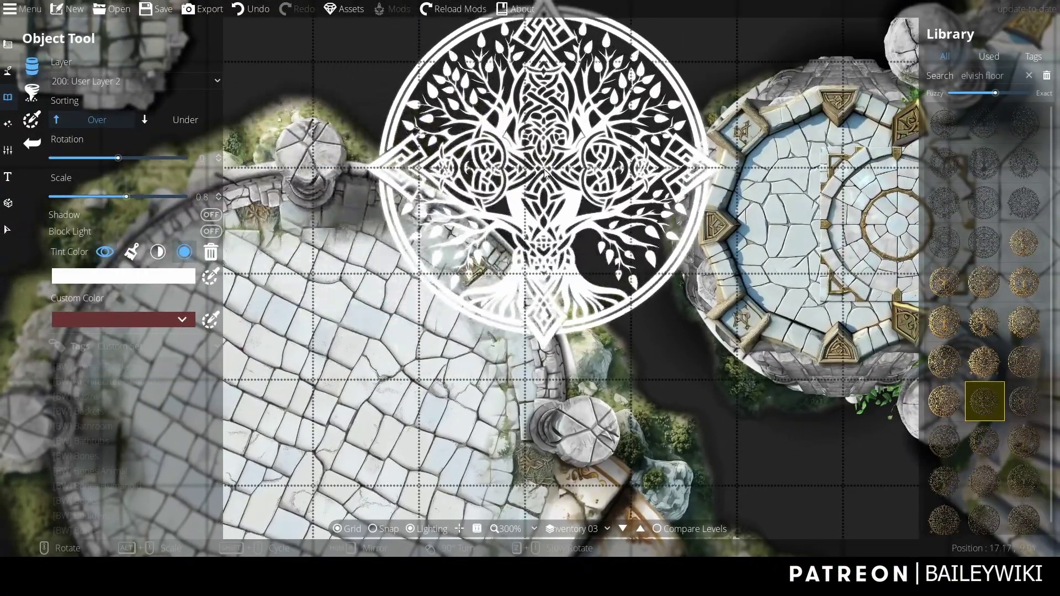
scroll(485, 180, down, 3)
scroll(464, 215, up, 2)
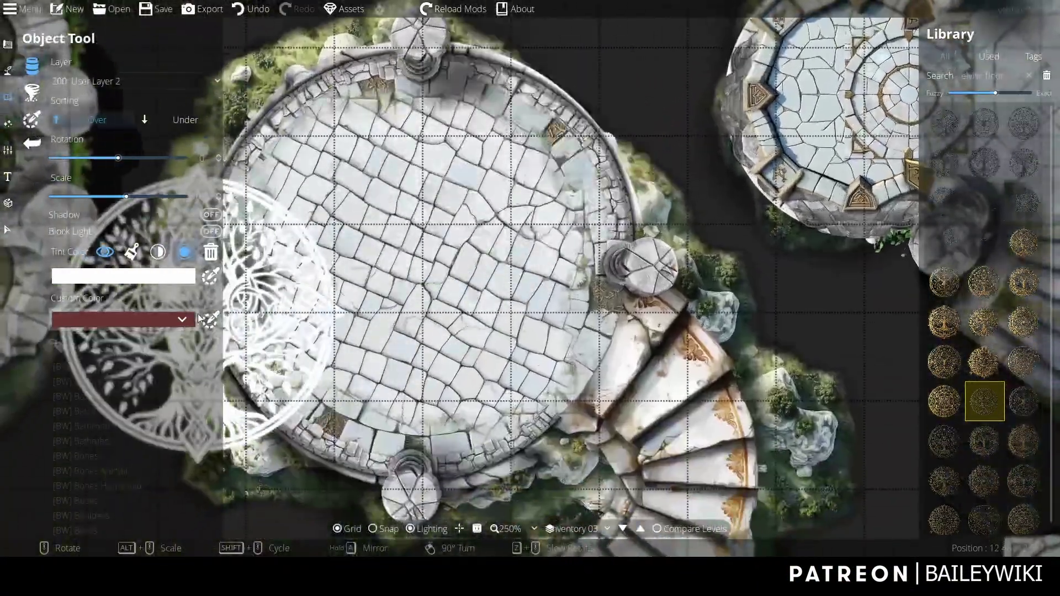
click(124, 318)
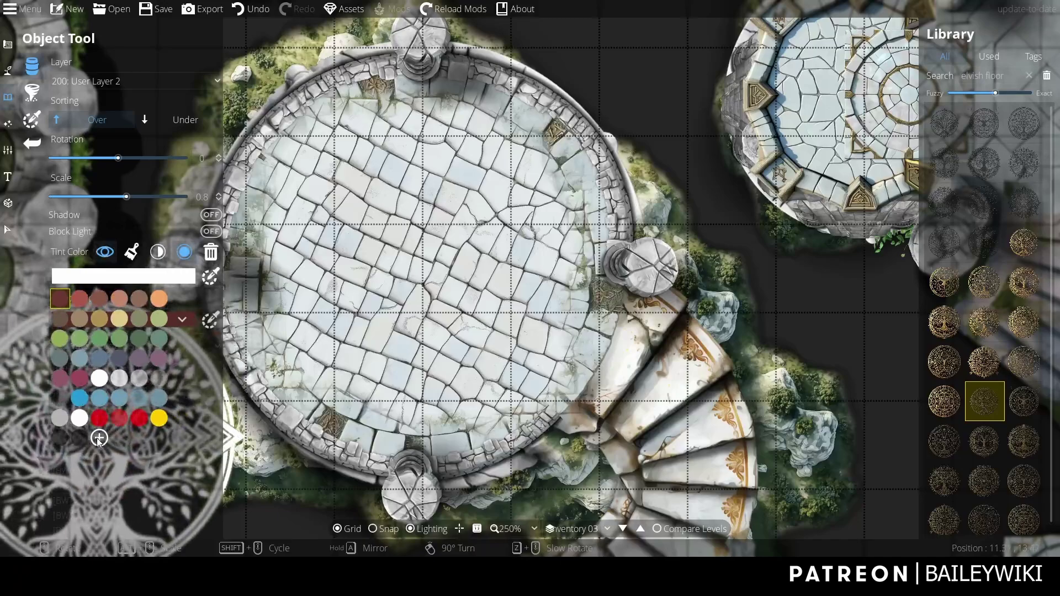
click(79, 439)
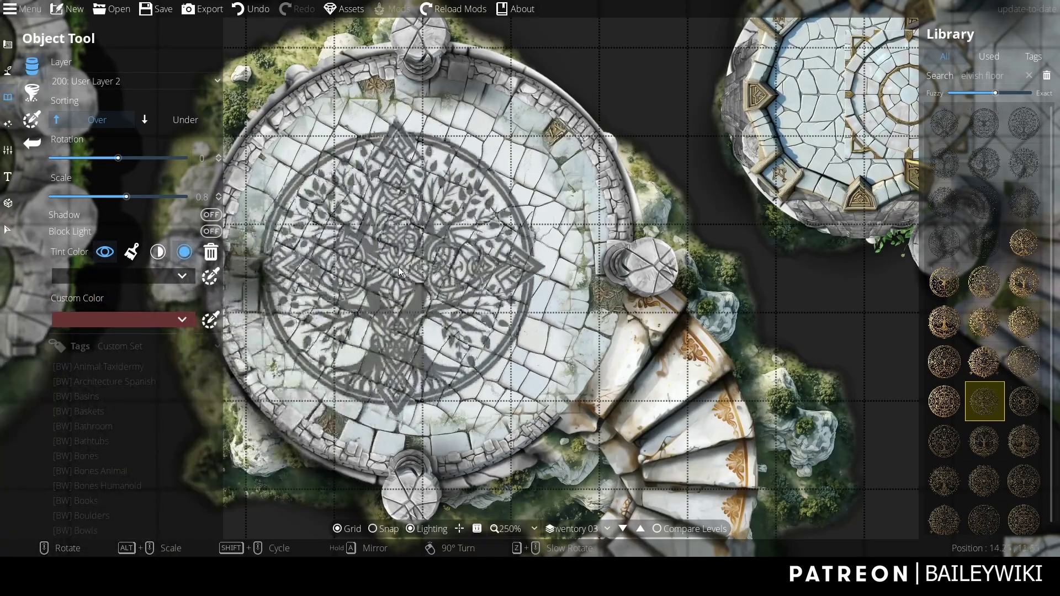
scroll(422, 262, down, 3)
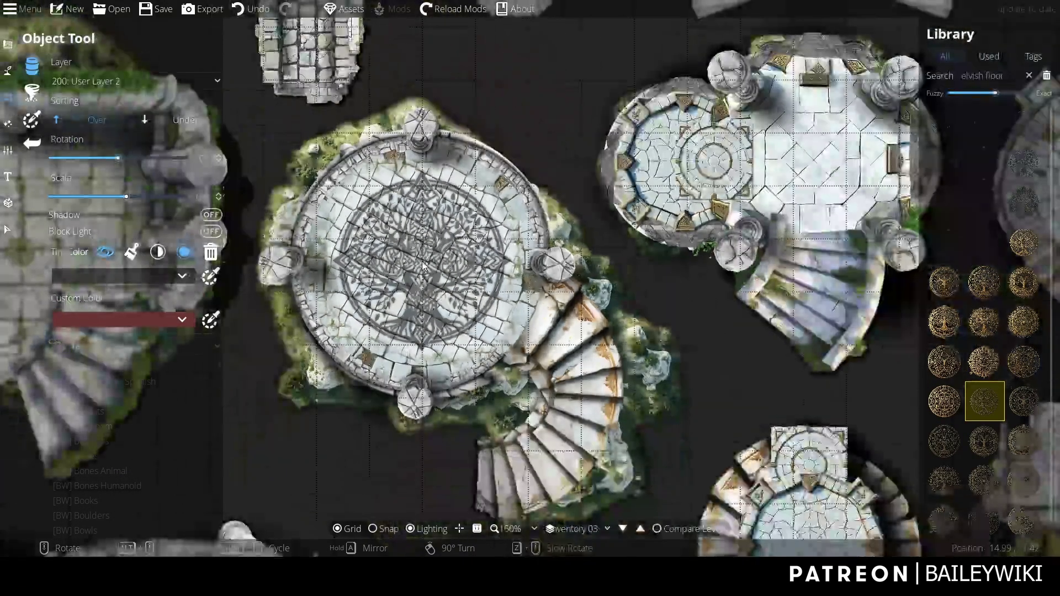
scroll(422, 262, up, 4)
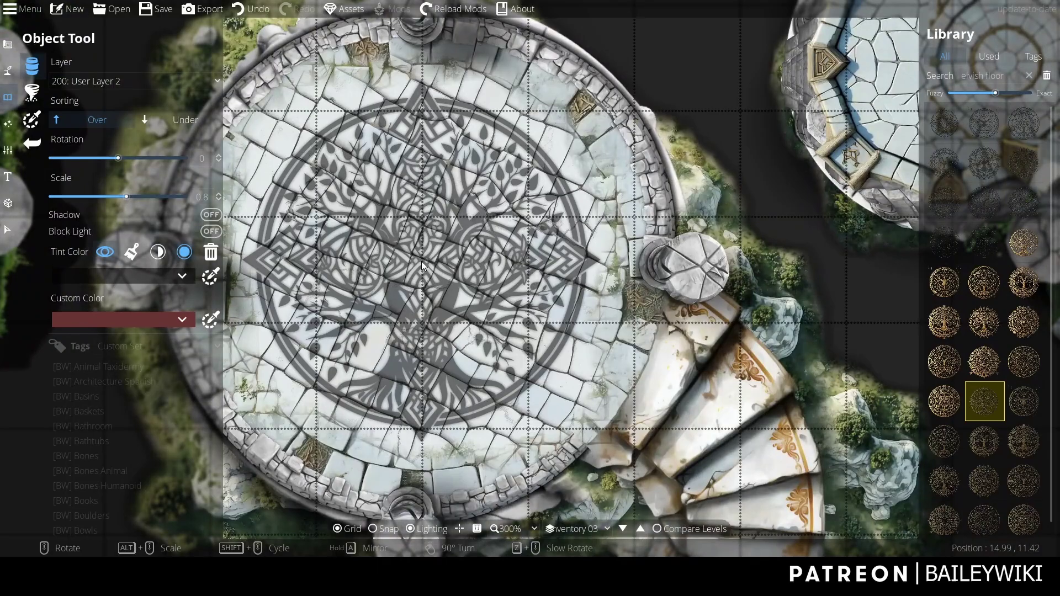
scroll(421, 261, down, 3)
scroll(422, 262, up, 3)
Step: Change the tree emblem to a half-strength custom green tint
click(182, 275)
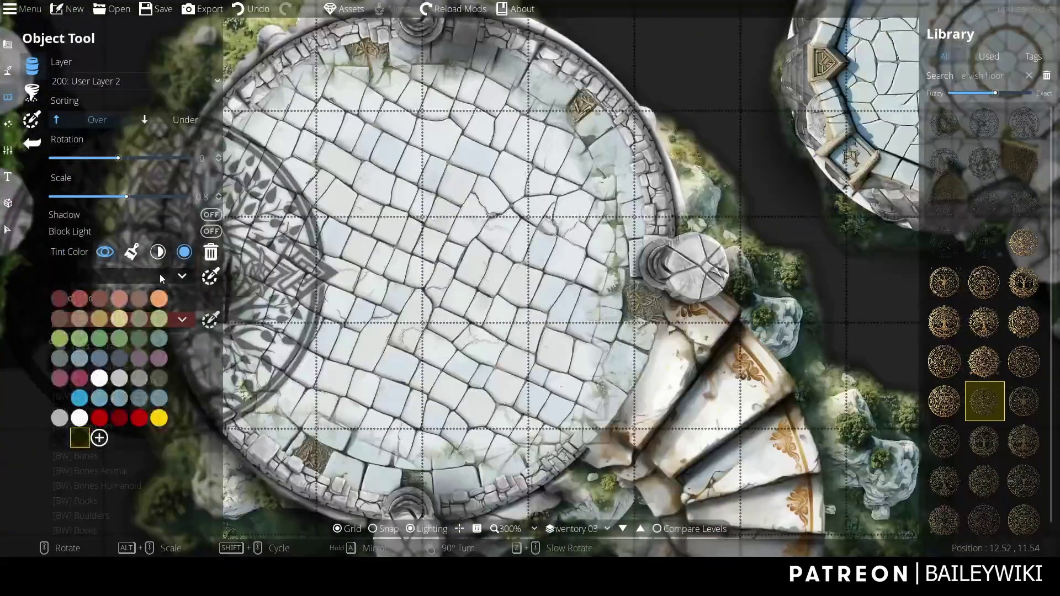
click(100, 340)
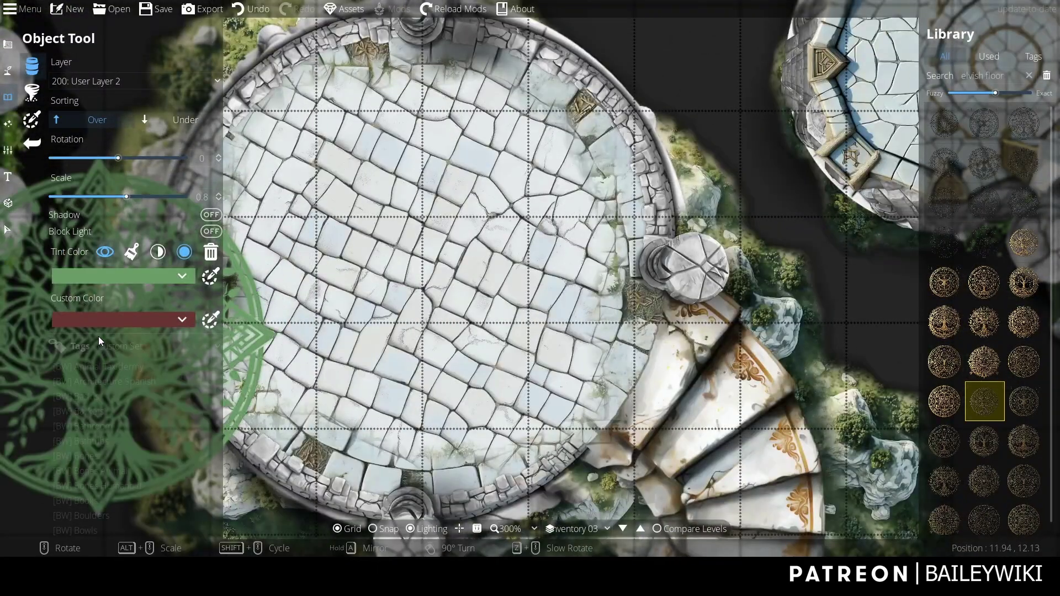
click(184, 251)
click(158, 252)
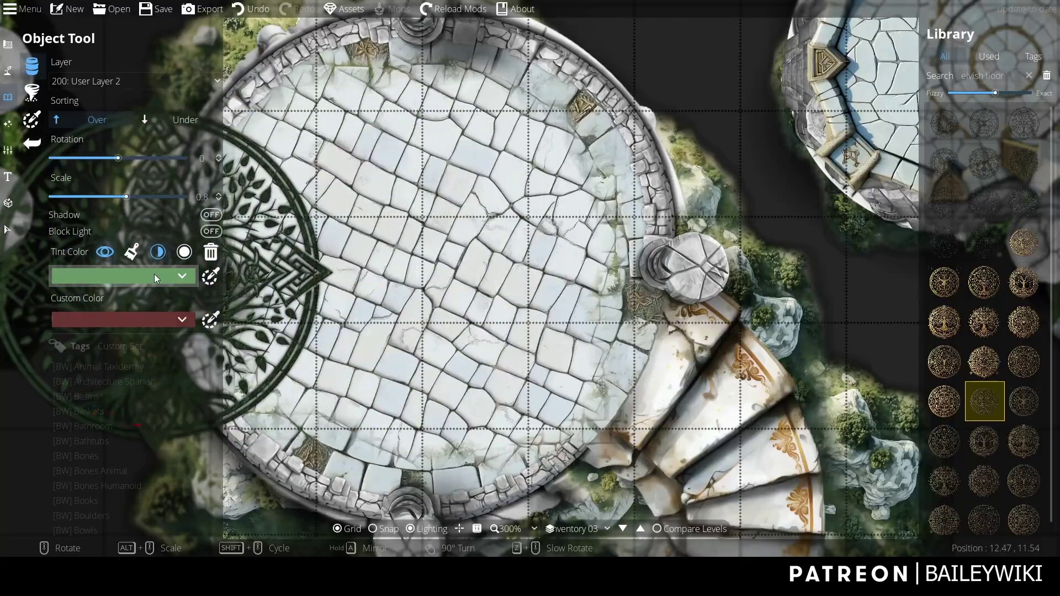
click(181, 276)
click(127, 417)
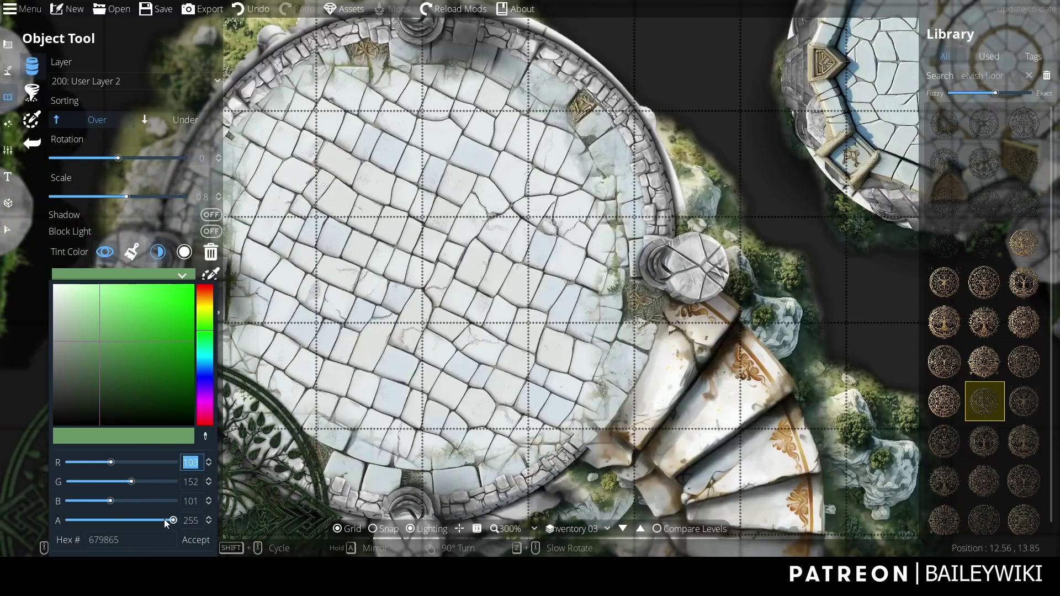
click(195, 539)
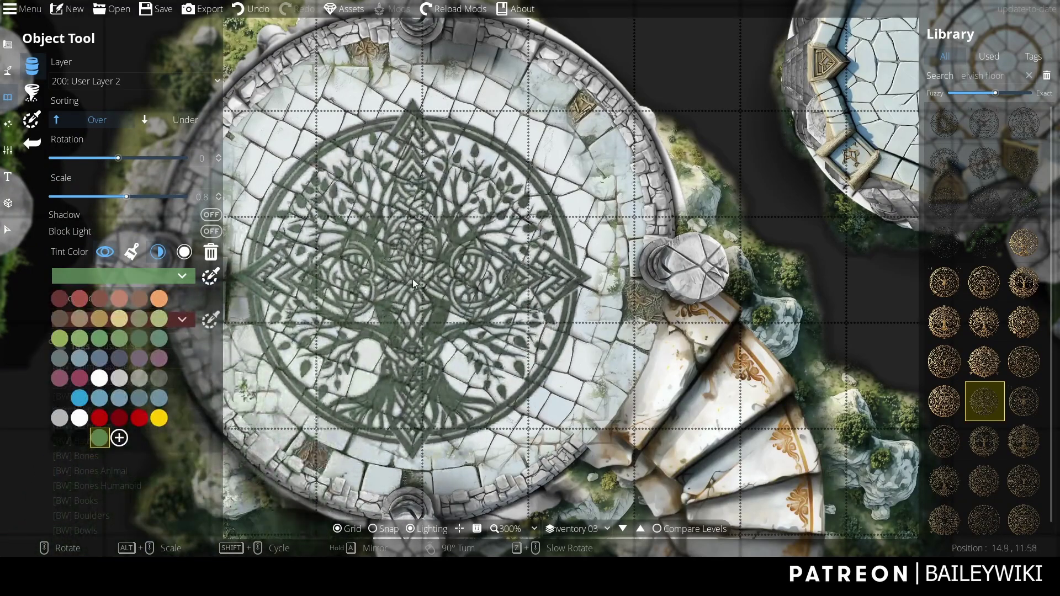
Step: Place the green emblem on the floor, undo it, and switch to the Select tool
click(419, 259)
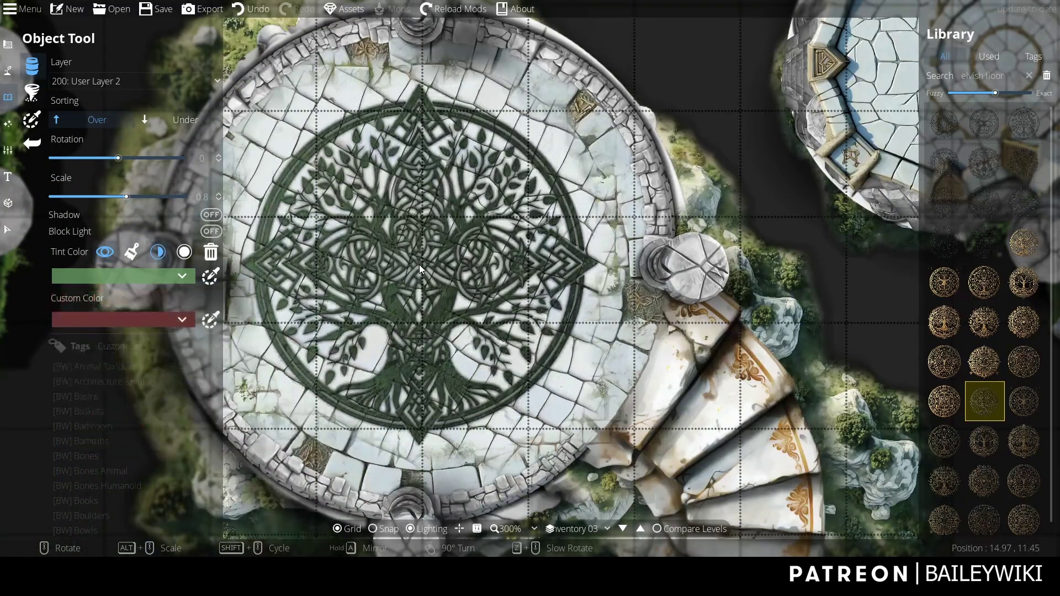
scroll(419, 265, down, 3)
drag(712, 348, 700, 282)
scroll(713, 304, down, 2)
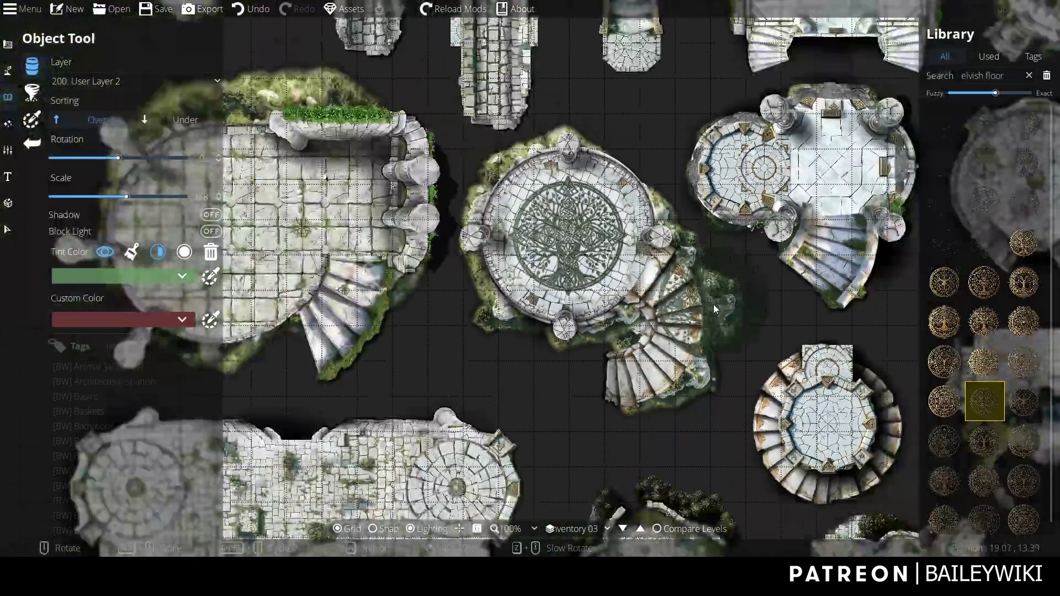
scroll(713, 304, up, 4)
key(ctrl+z)
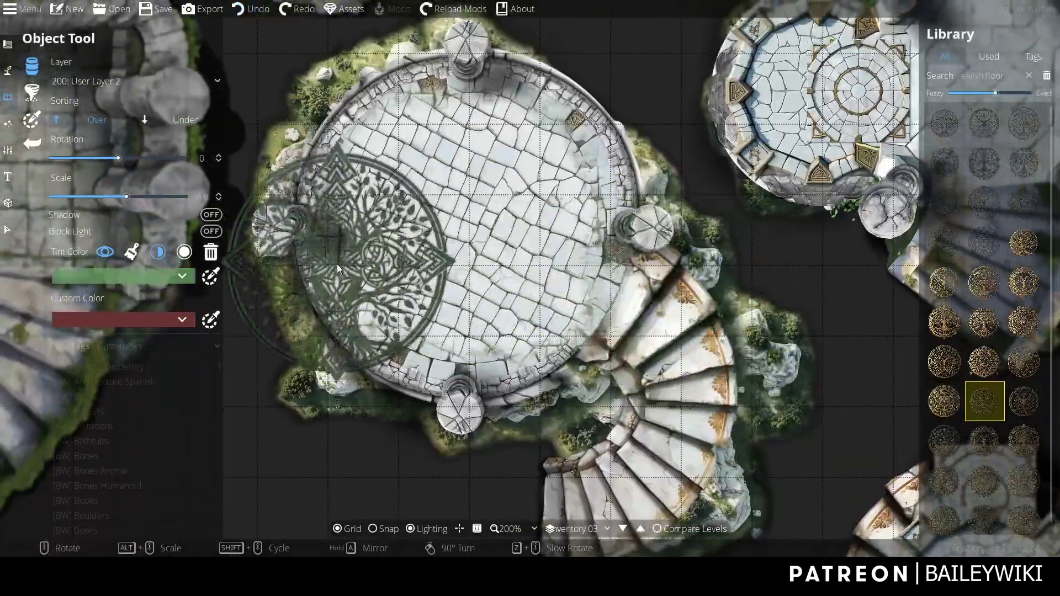
click(9, 229)
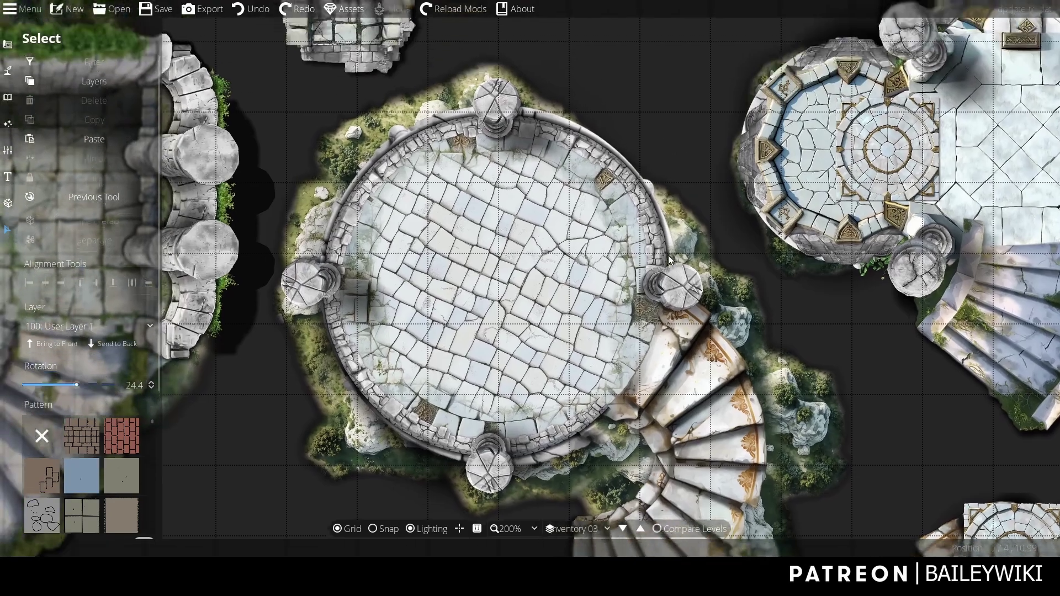
scroll(669, 255, up, 2)
Step: Select the circular floor pattern and preview it with a cobblestone texture
drag(557, 236, 568, 218)
scroll(568, 219, up, 1)
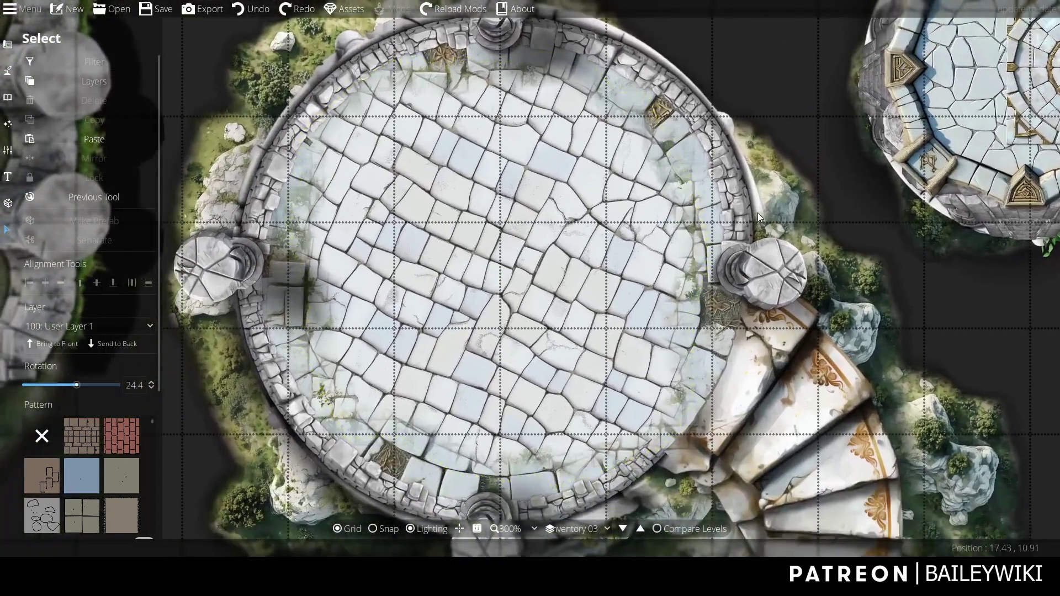
scroll(759, 217, down, 2)
scroll(580, 248, up, 1)
click(497, 248)
scroll(432, 185, up, 1)
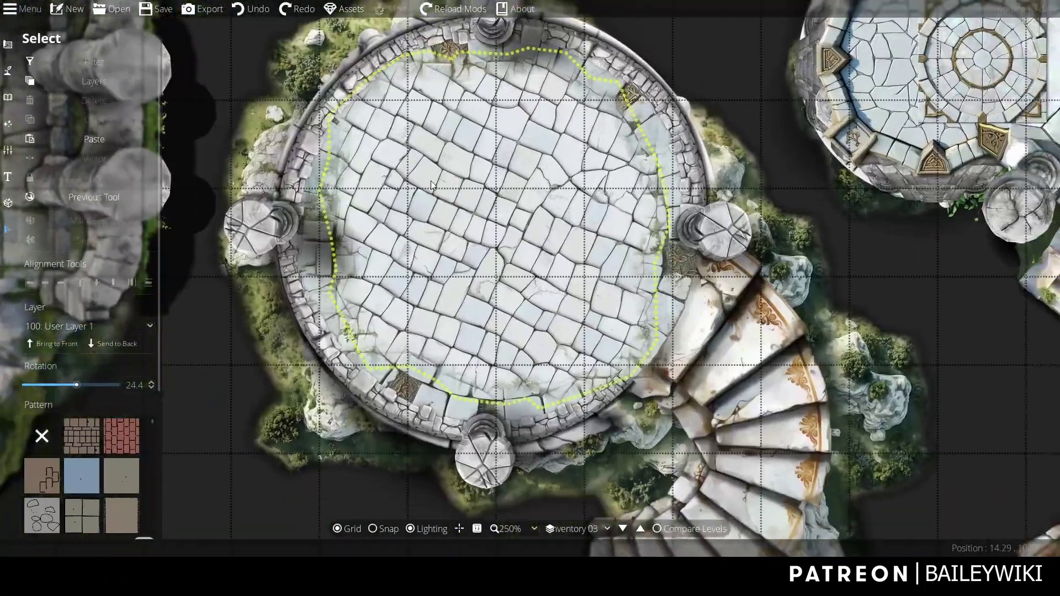
scroll(432, 186, down, 2)
scroll(465, 195, up, 2)
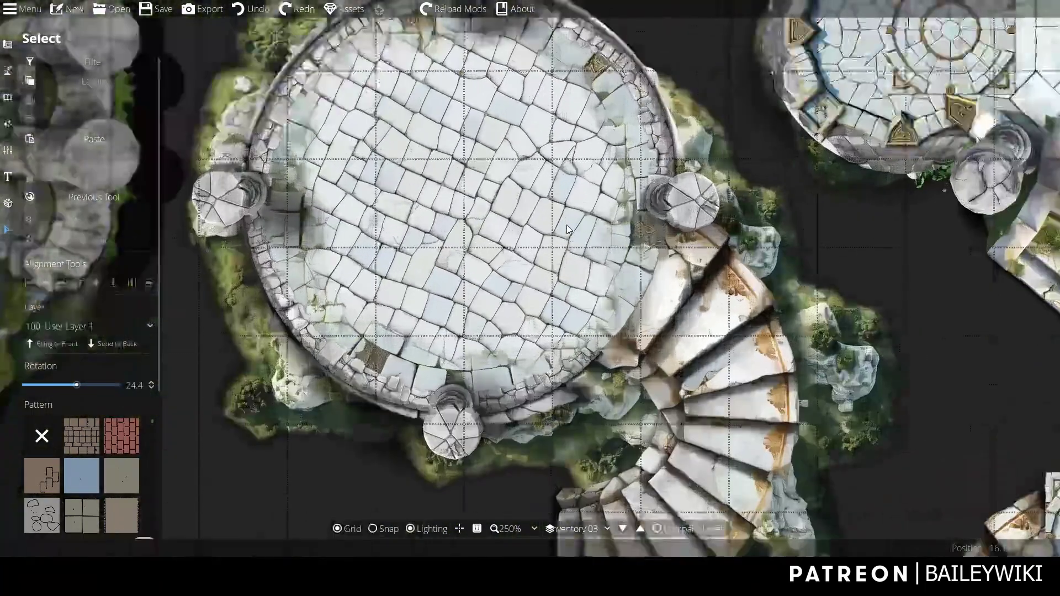
click(464, 195)
scroll(157, 331, down, 3)
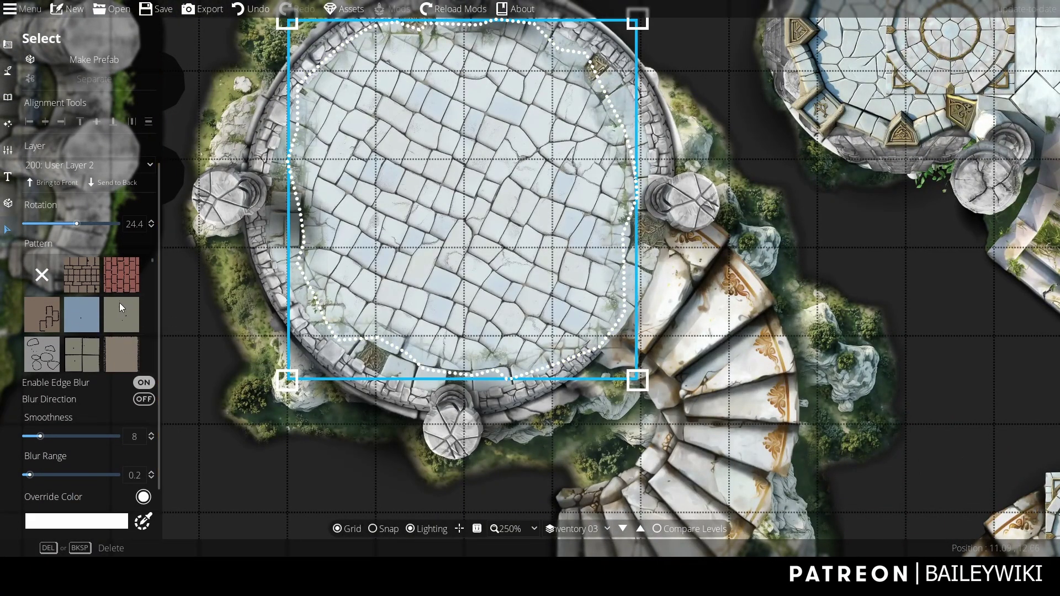
scroll(152, 266, down, 3)
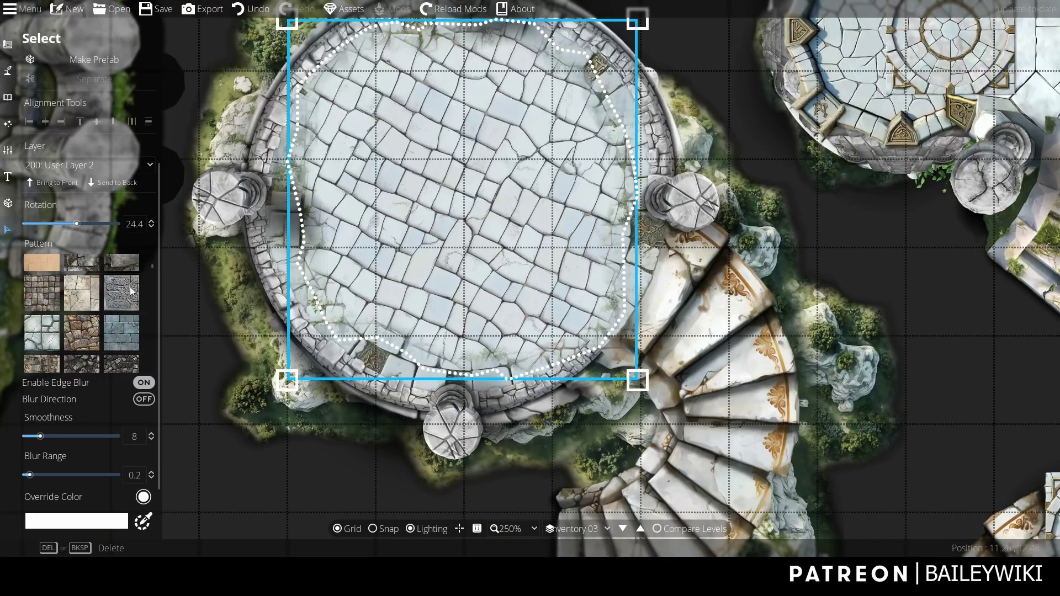
click(46, 290)
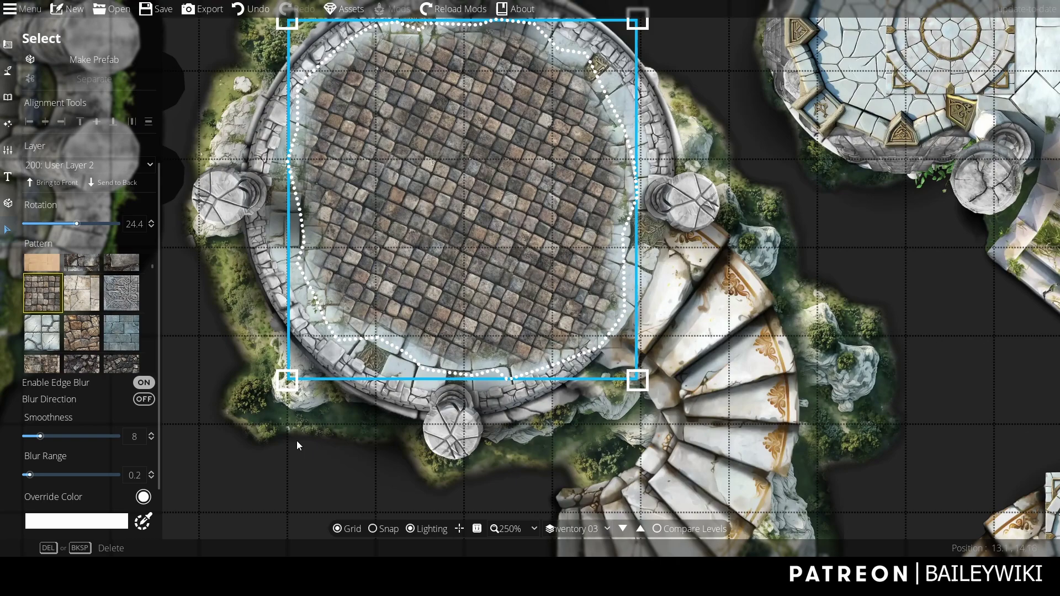
click(292, 471)
Step: Try brown flagstone, light flagstone, dark square and ornate carved tiles on the floor
click(428, 268)
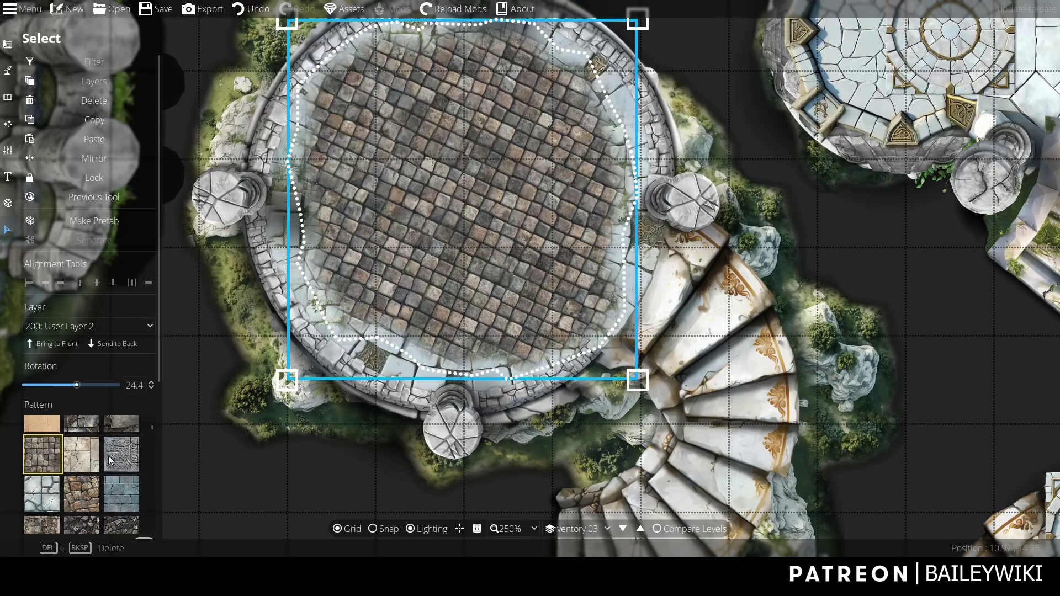
scroll(109, 460, down, 2)
click(90, 462)
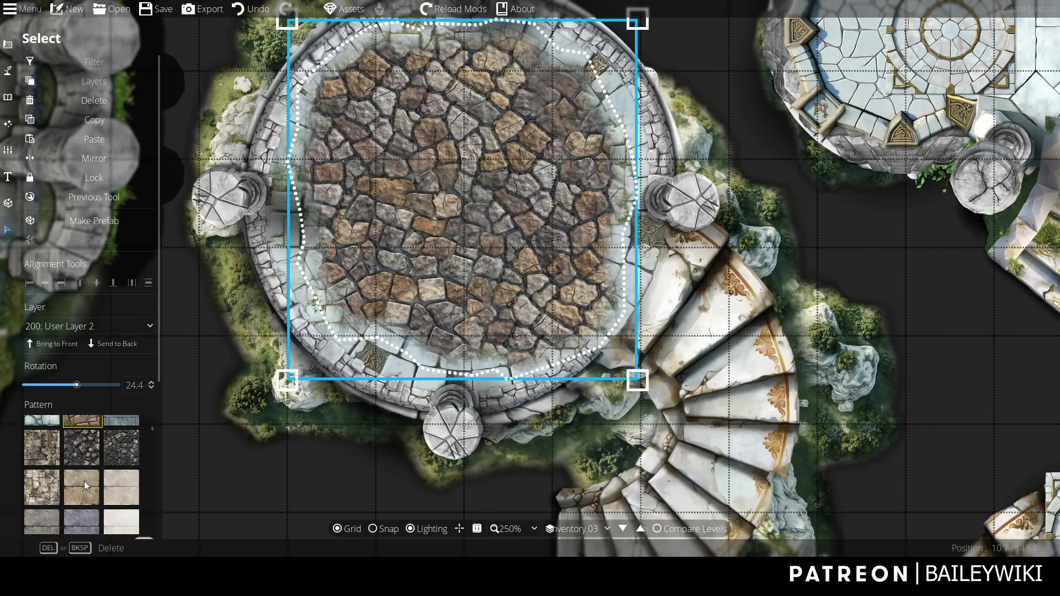
click(85, 486)
scroll(86, 486, down, 2)
click(119, 465)
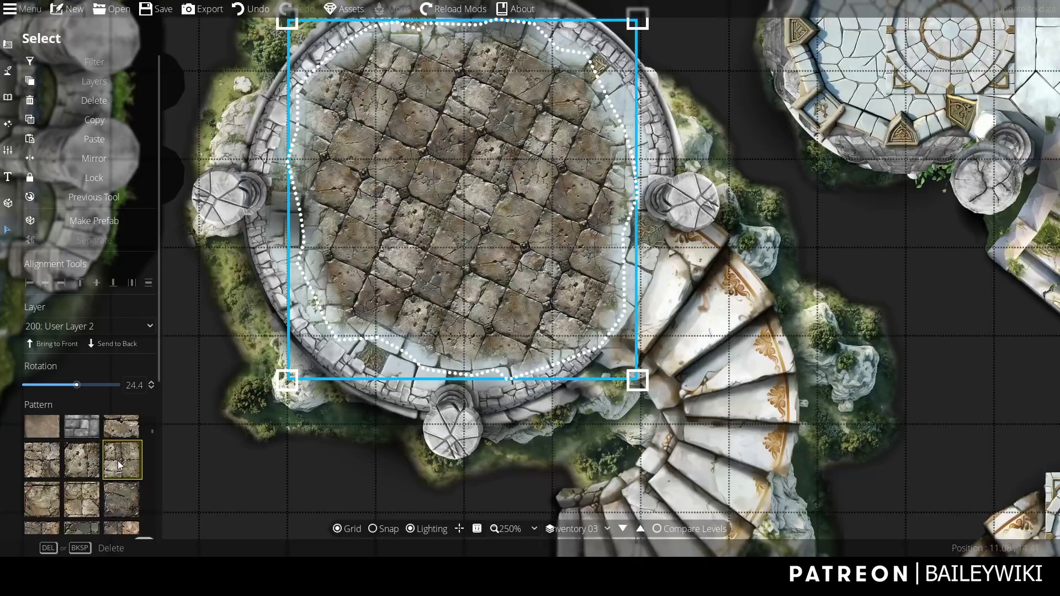
scroll(108, 464, down, 2)
scroll(96, 463, down, 2)
scroll(91, 460, down, 2)
scroll(88, 458, down, 1)
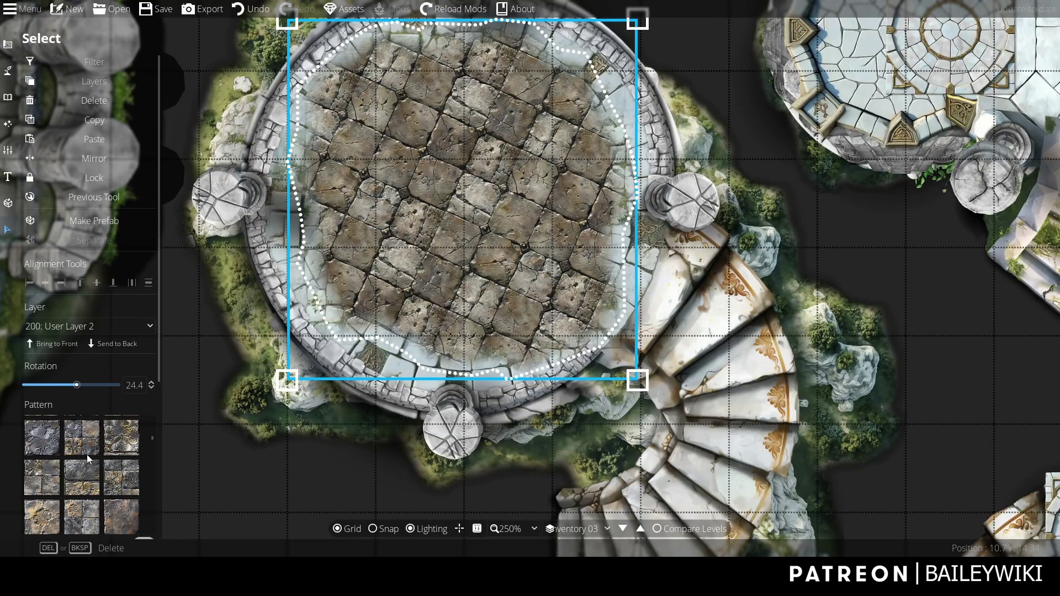
click(88, 458)
scroll(88, 458, down, 3)
click(279, 469)
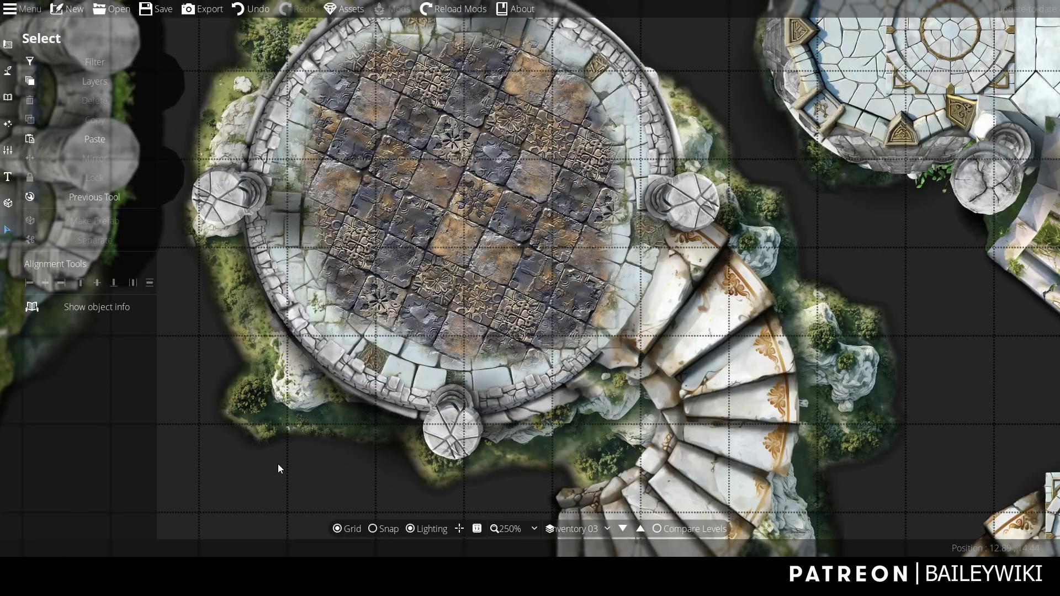
Step: Try pale stone, dirt and grass, then finish on grey flagstones and preview
click(430, 292)
scroll(142, 469, down, 2)
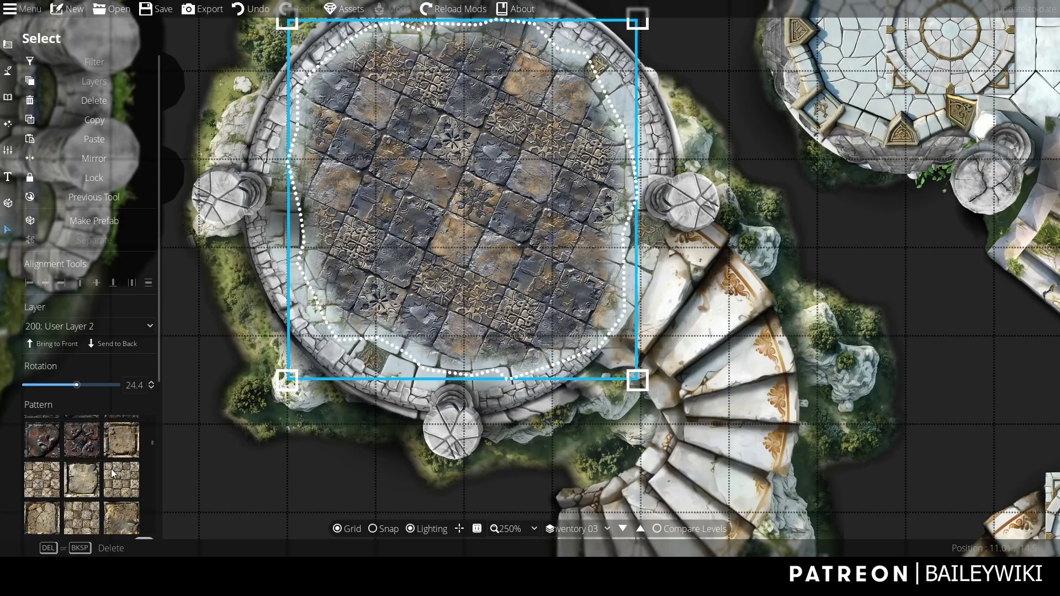
scroll(133, 463, down, 2)
scroll(124, 457, down, 2)
scroll(118, 453, down, 2)
click(121, 441)
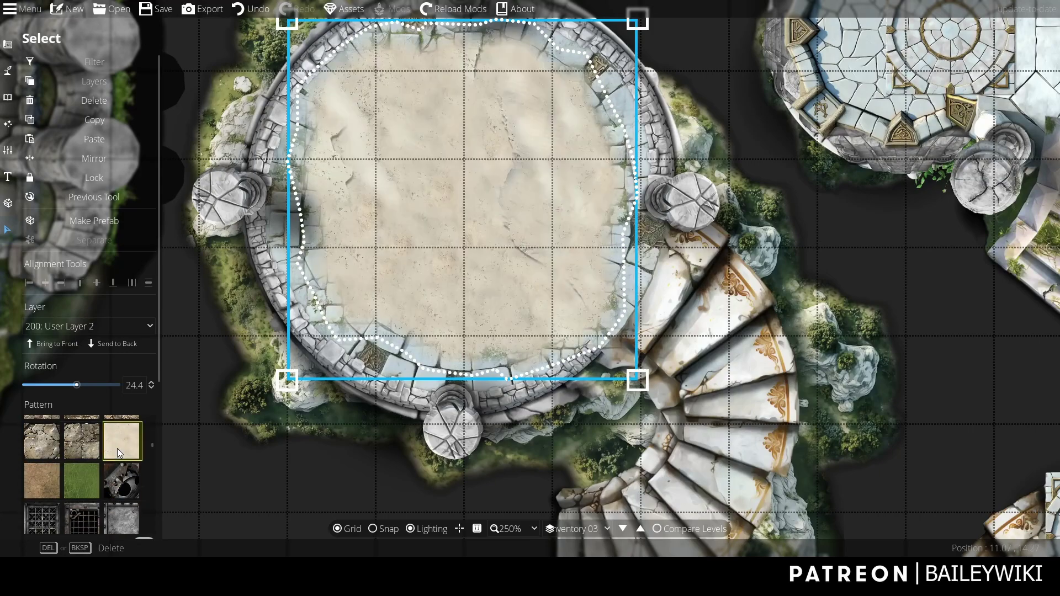
click(42, 481)
click(81, 481)
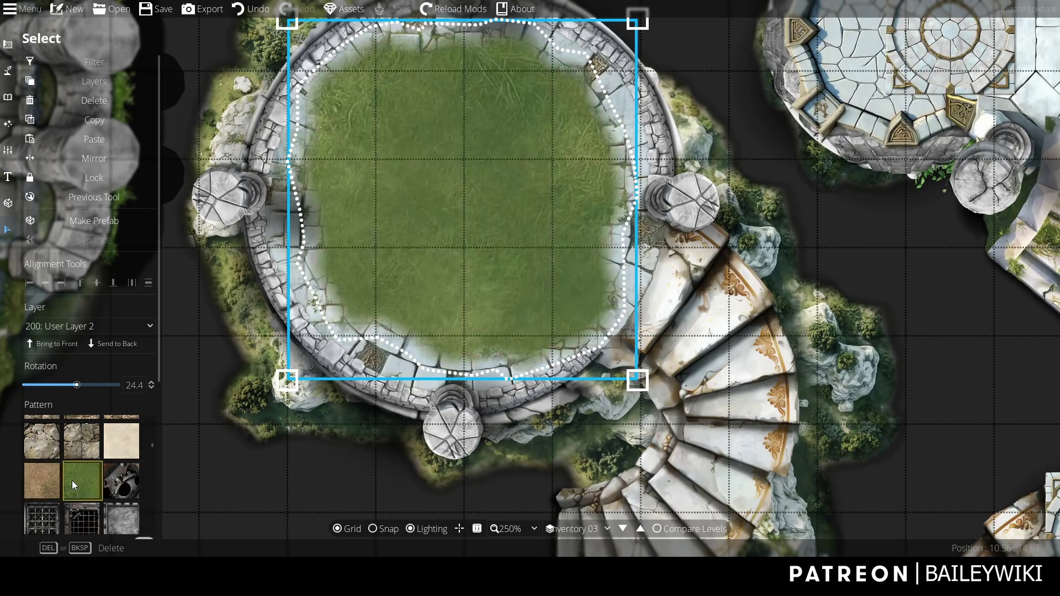
scroll(82, 476, down, 4)
scroll(81, 476, down, 4)
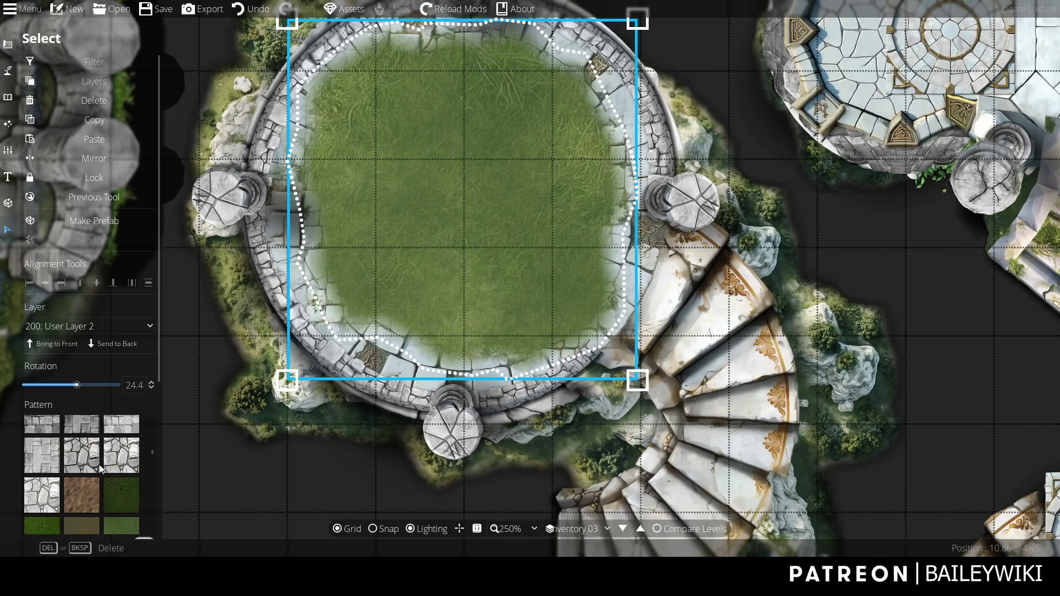
click(83, 455)
click(44, 494)
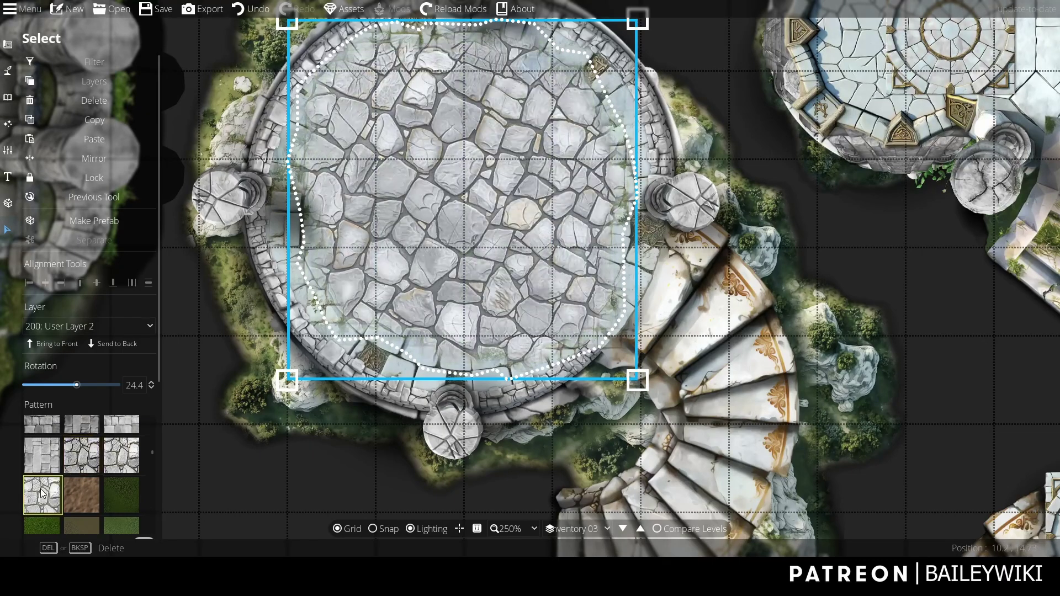
click(271, 490)
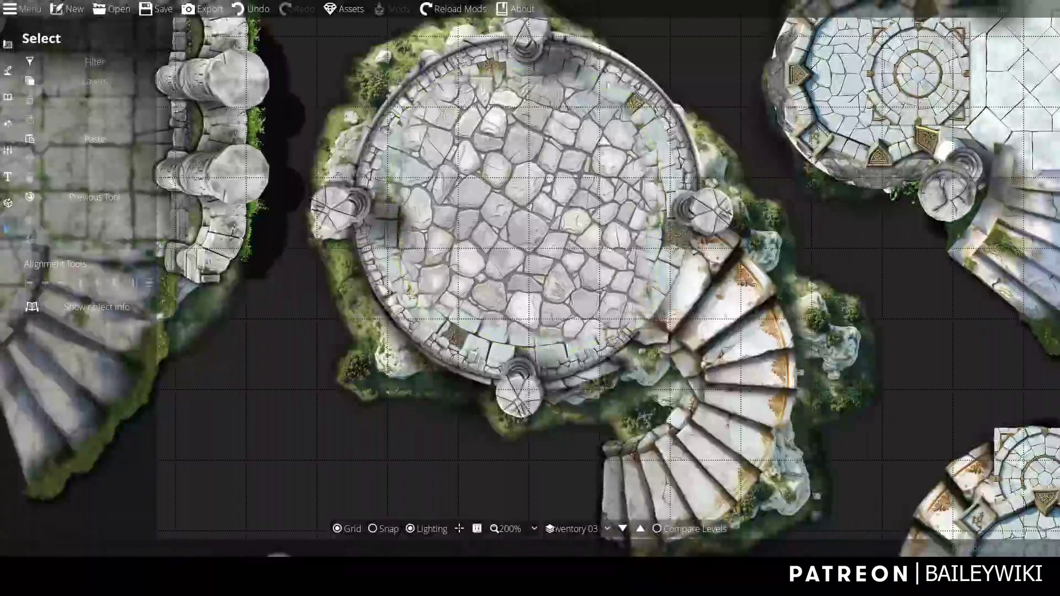
Step: Try grey stone, pale cracked stone and cobblestone, then preview mossy cracked tiles
click(540, 172)
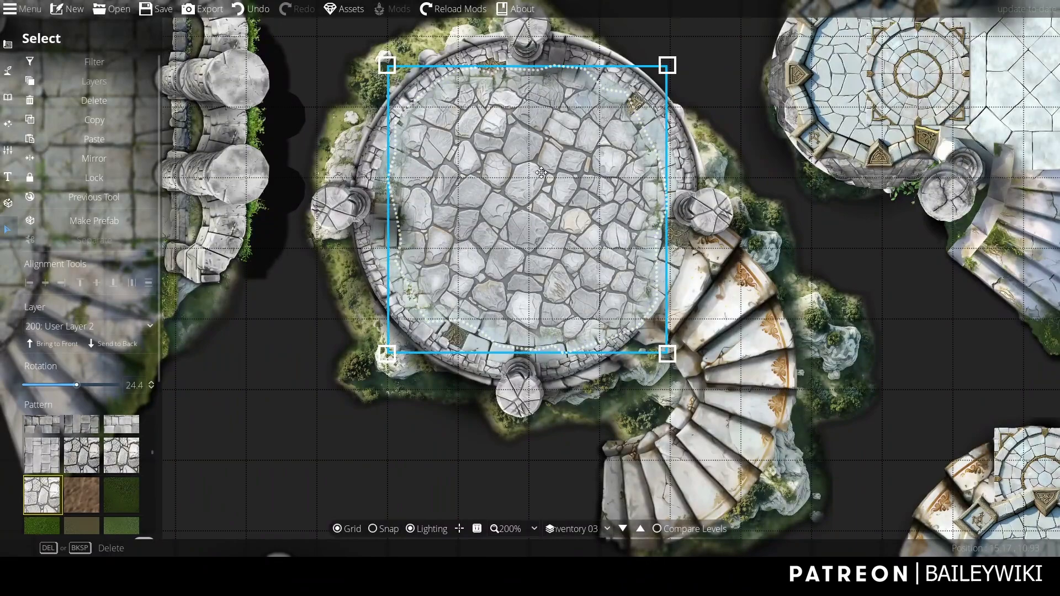
drag(162, 340, 160, 464)
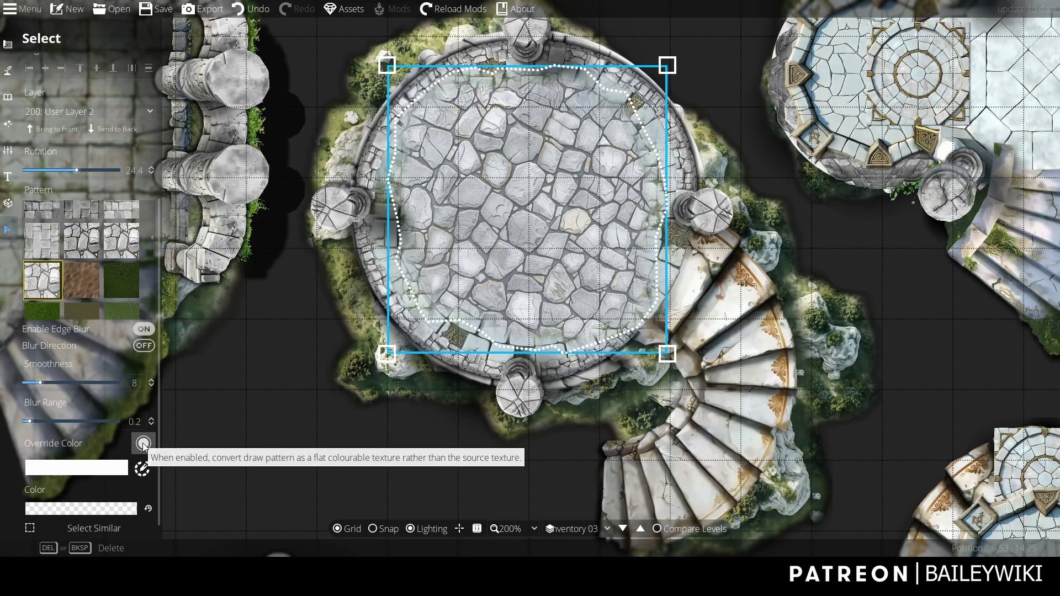
click(123, 243)
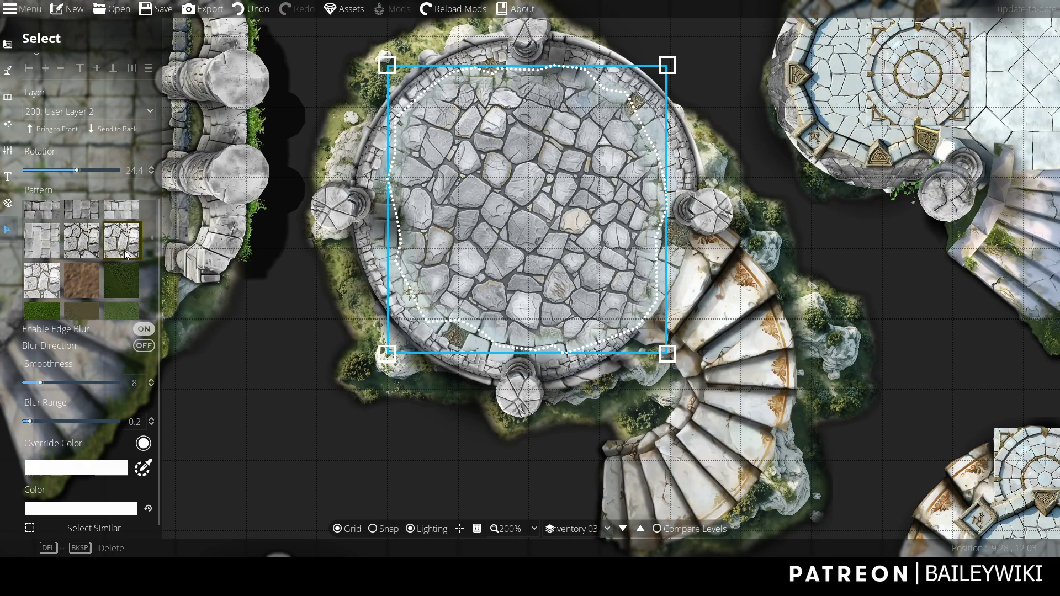
scroll(128, 286, down, 2)
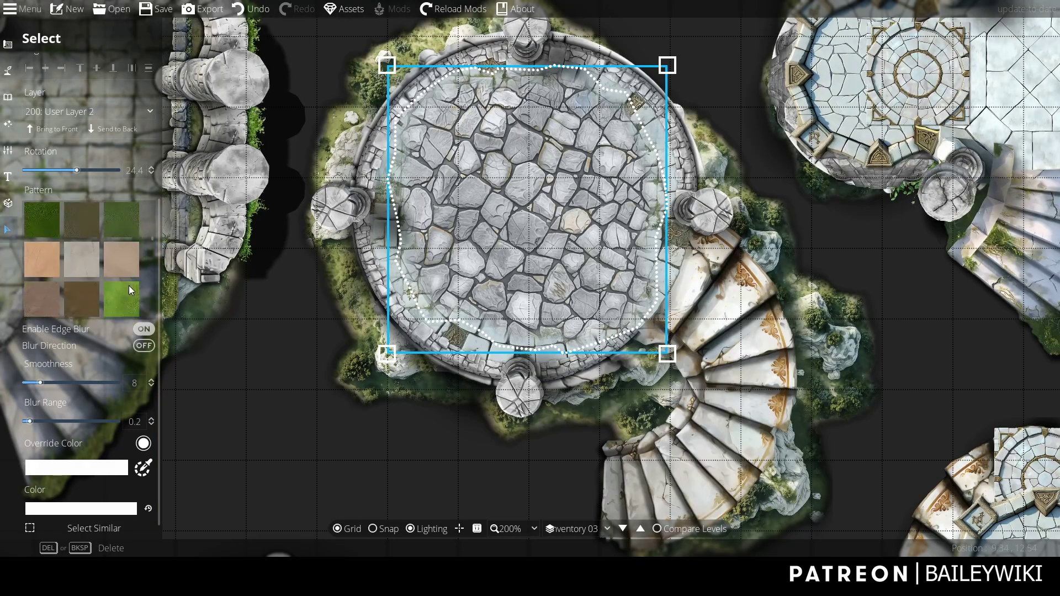
click(120, 264)
click(122, 228)
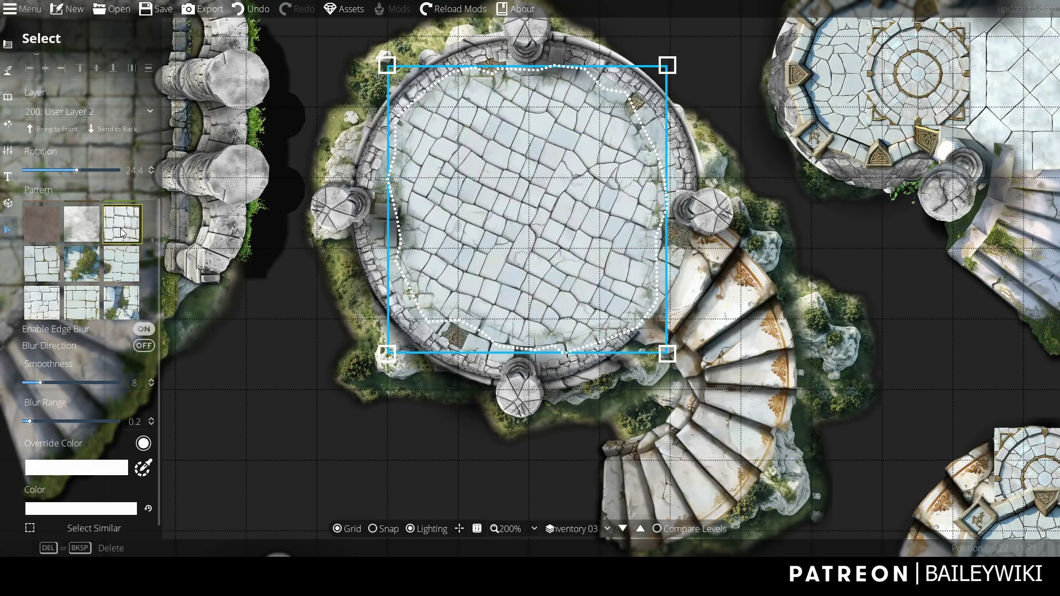
click(91, 227)
click(81, 267)
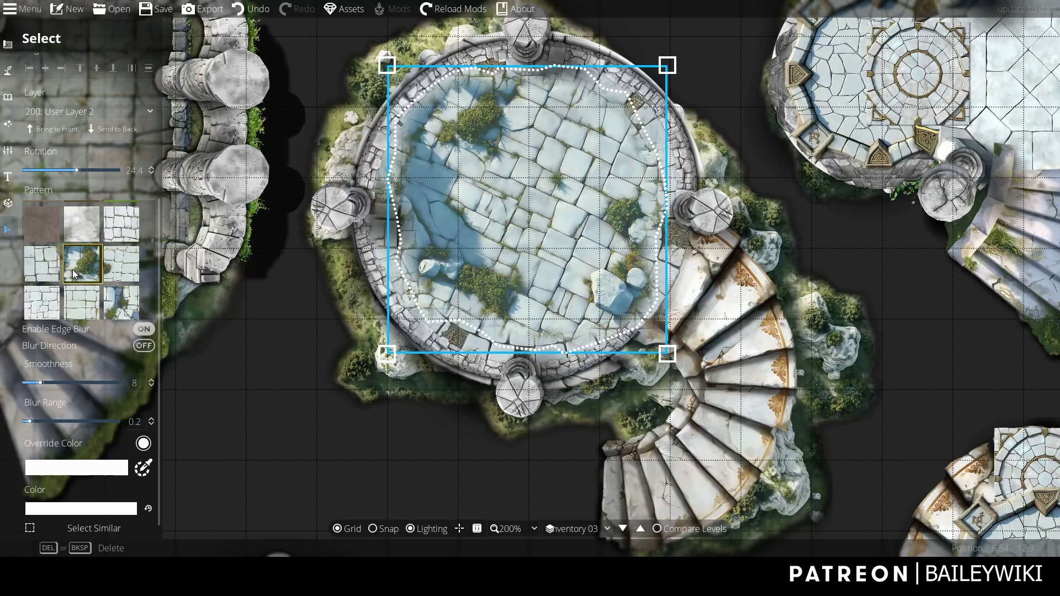
click(254, 387)
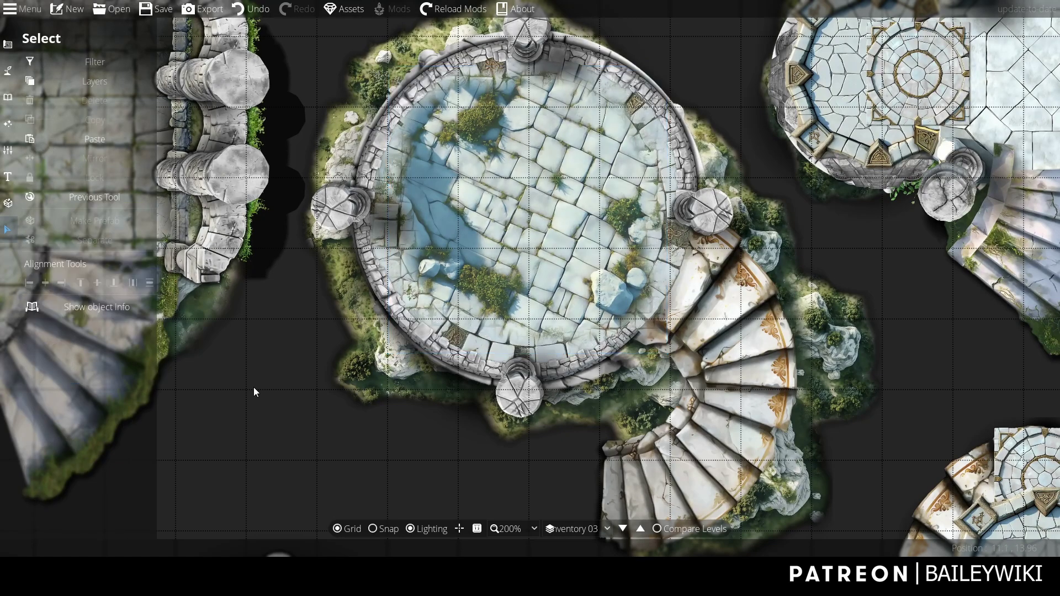
Step: Reselect the floor and try cracked dirt, grey stone tiles and pale cracked stone
click(426, 263)
scroll(125, 373, down, 4)
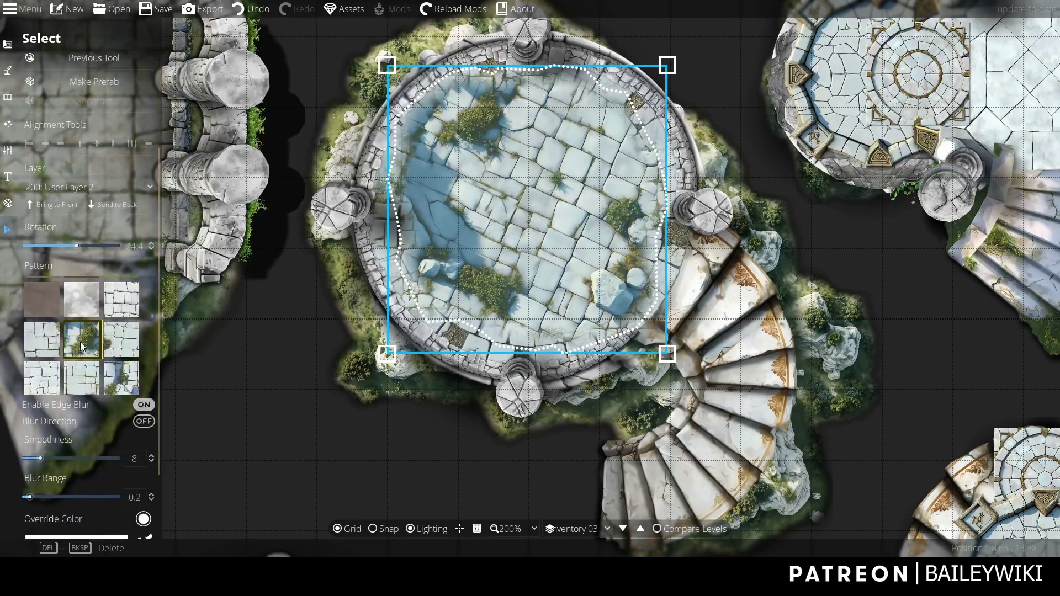
scroll(81, 343, down, 5)
scroll(81, 342, down, 5)
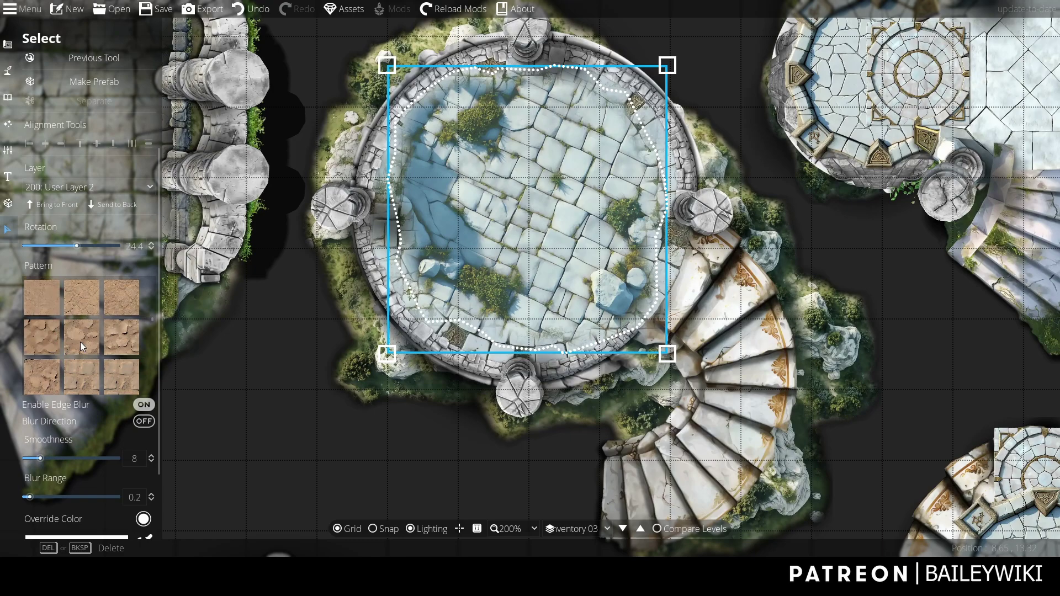
click(80, 343)
scroll(109, 341, down, 3)
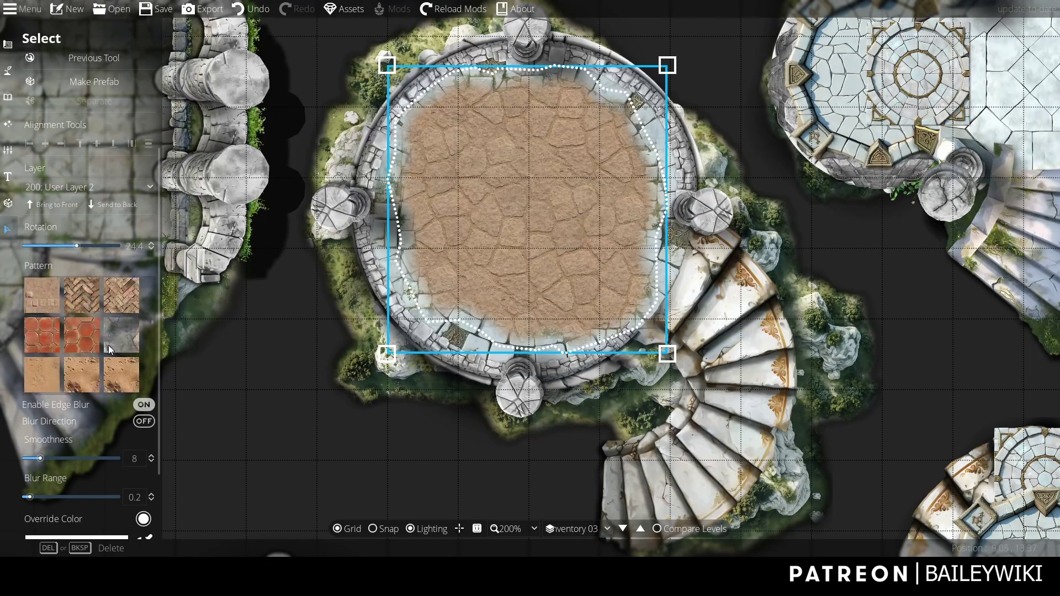
scroll(108, 346, down, 3)
scroll(109, 346, down, 3)
scroll(109, 345, down, 3)
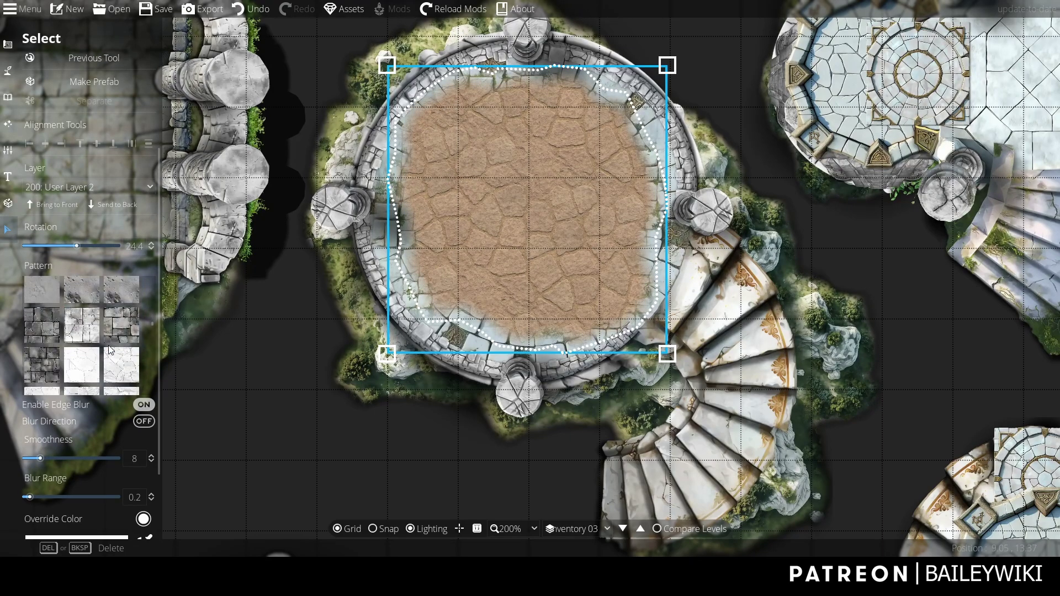
scroll(108, 350, down, 2)
click(81, 327)
scroll(94, 352, down, 3)
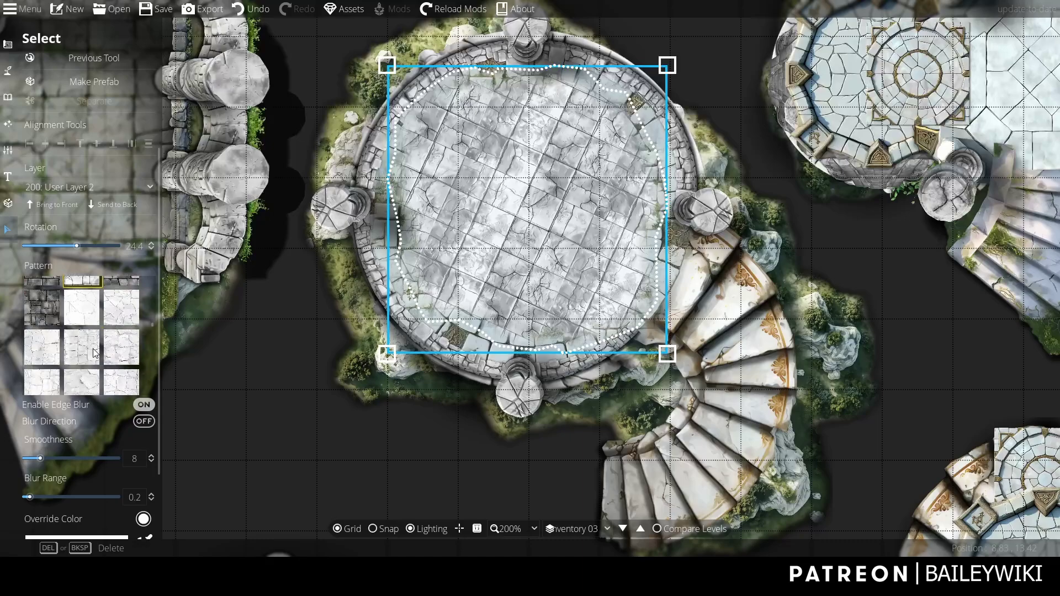
click(86, 317)
click(88, 358)
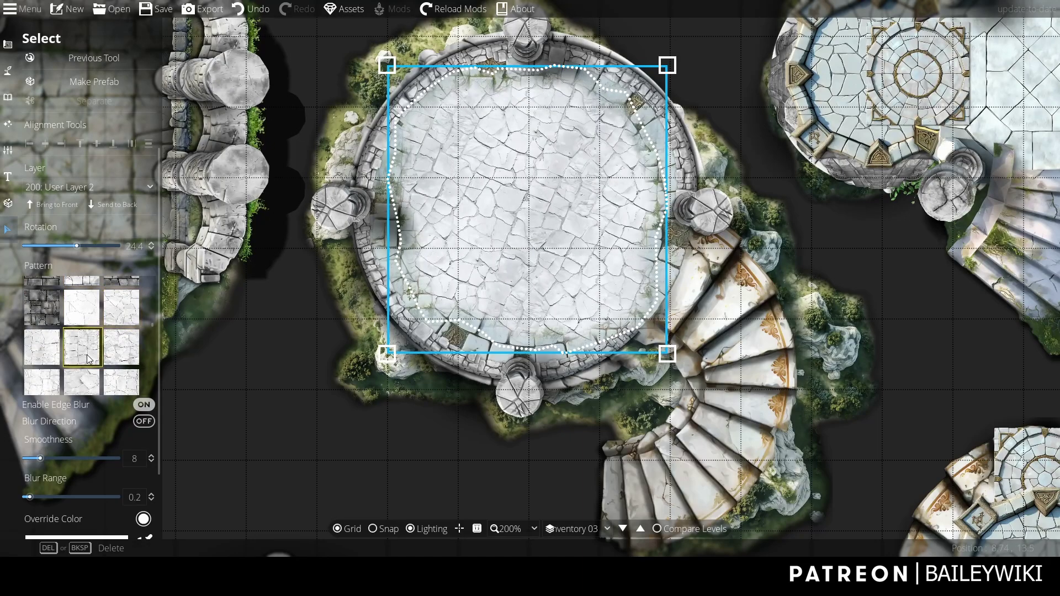
Step: Try several white stone patterns, settling on cobbled white stone
click(85, 390)
click(133, 352)
scroll(134, 353, down, 3)
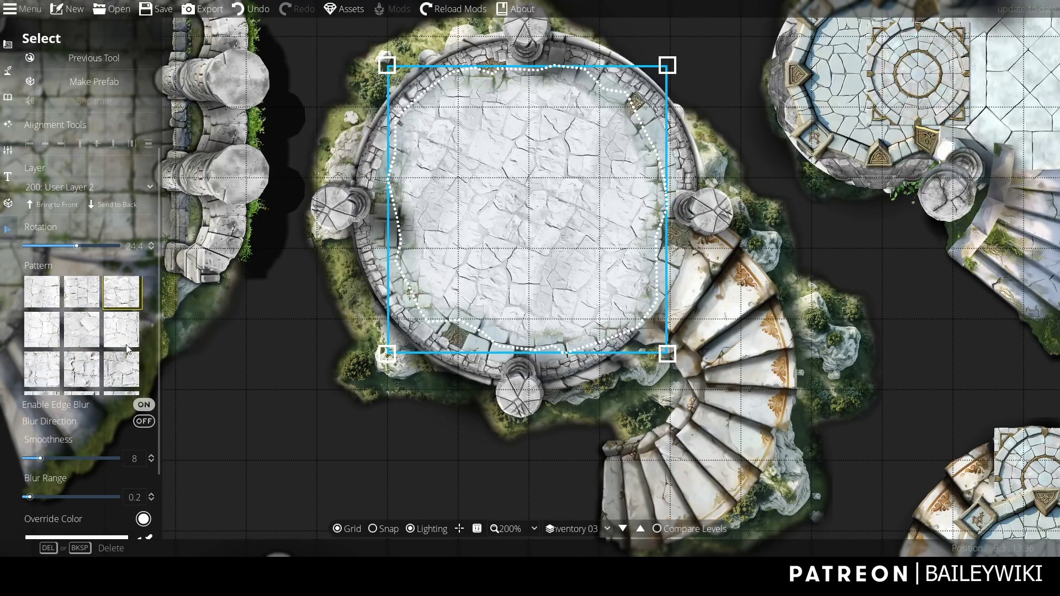
scroll(116, 352, down, 3)
click(47, 346)
click(96, 353)
click(48, 351)
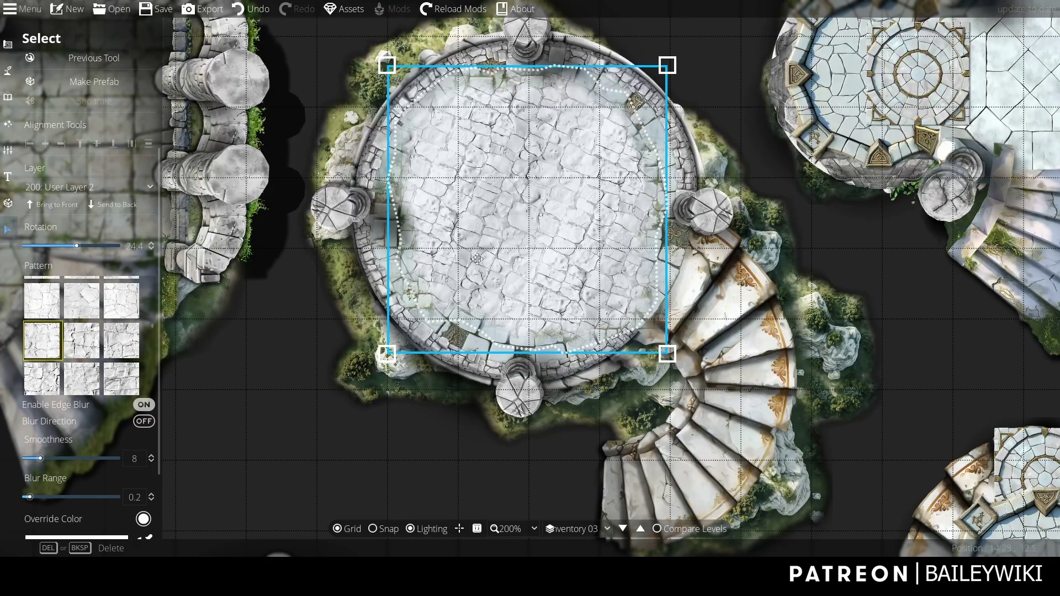
scroll(89, 325, down, 3)
scroll(82, 329, down, 3)
scroll(82, 330, down, 2)
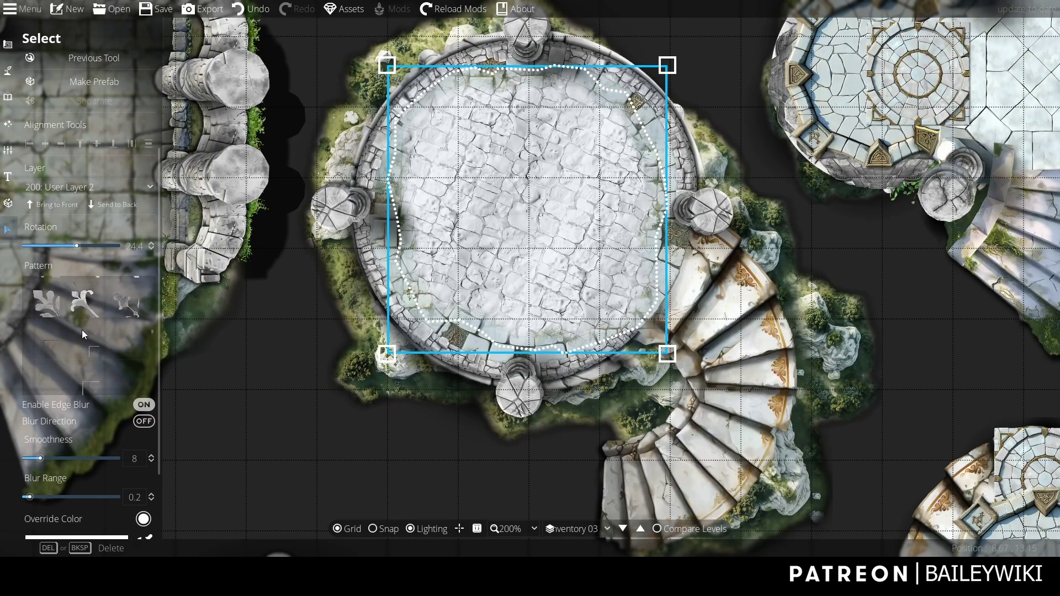
Step: Try the roots, two marble and gold tile patterns on the floor, then preview
click(83, 303)
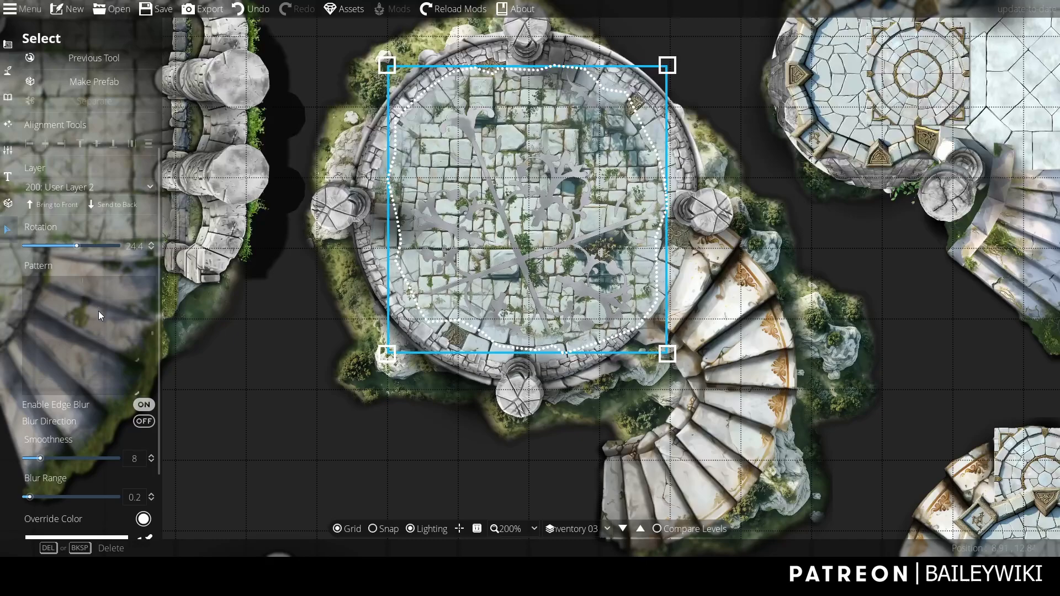
scroll(99, 311, down, 3)
click(82, 341)
click(37, 338)
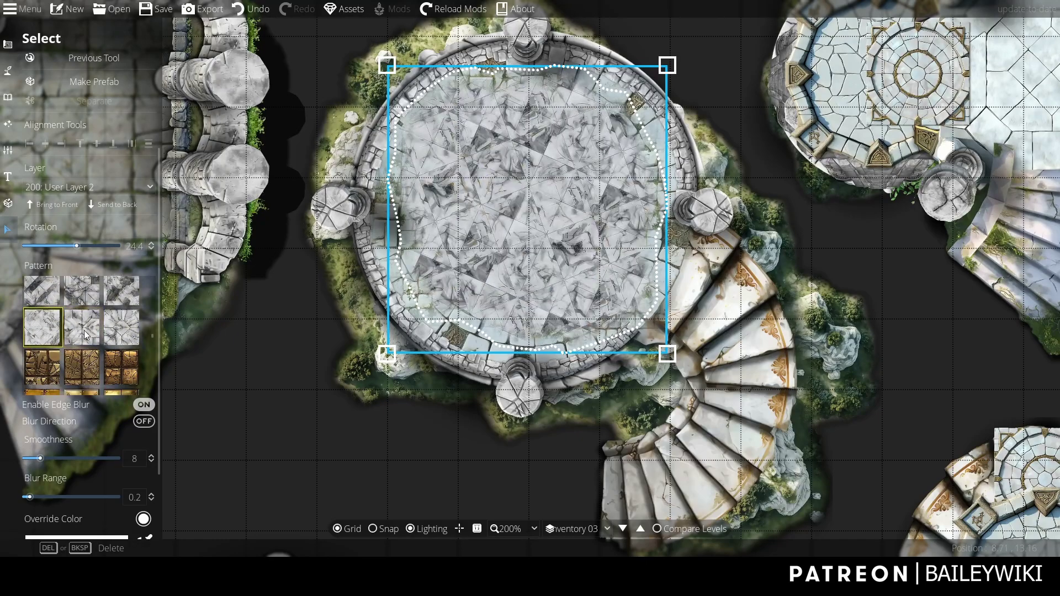
scroll(84, 331, down, 3)
scroll(85, 336, down, 2)
scroll(85, 339, down, 2)
scroll(85, 324, up, 2)
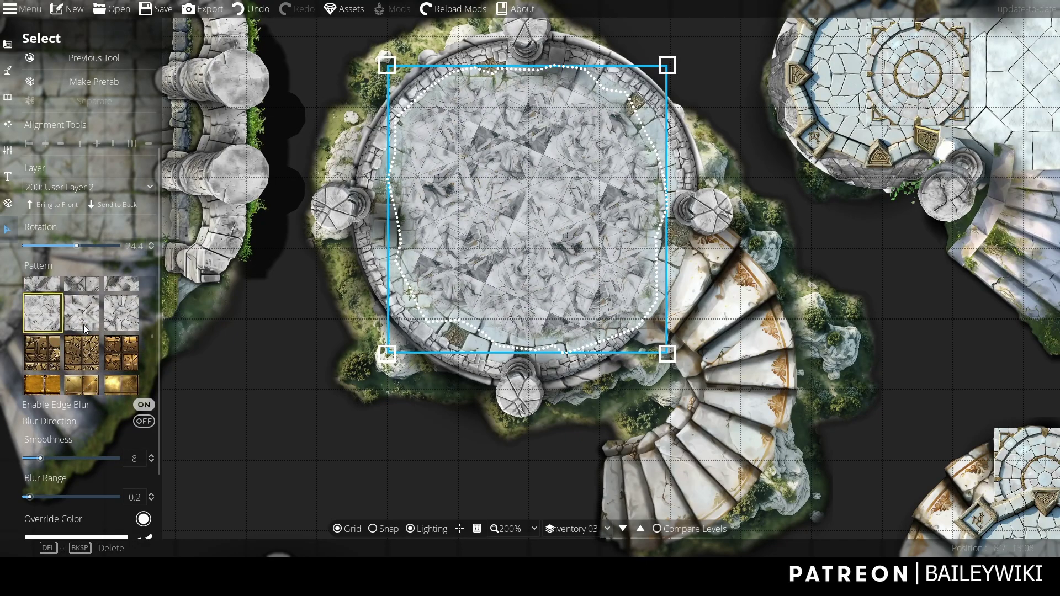
click(83, 348)
click(45, 358)
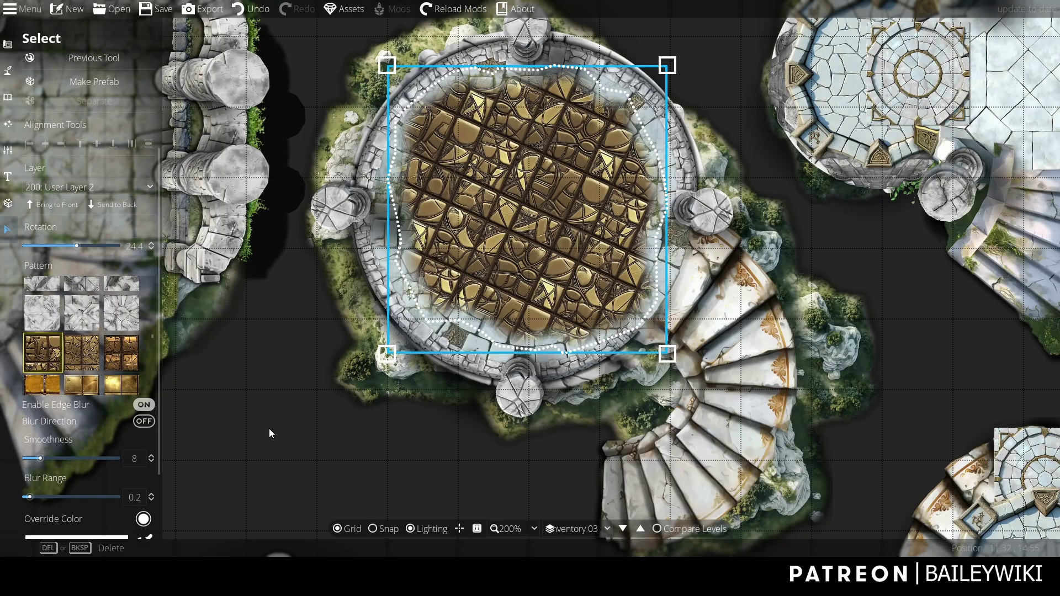
click(298, 441)
Step: Fill the floor with overgrown mossy stone and preview it
click(446, 281)
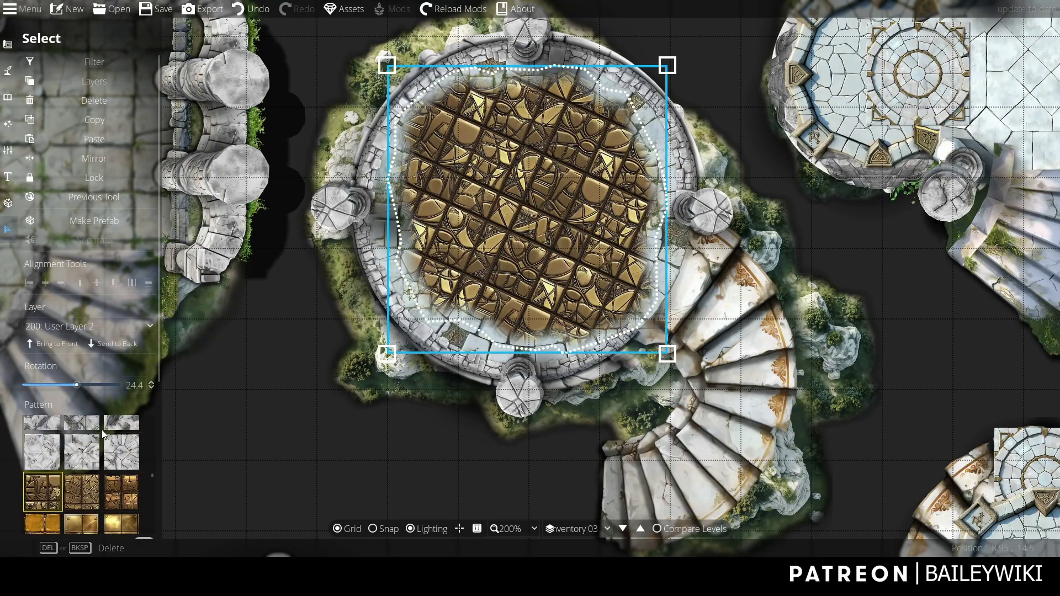
scroll(105, 464, down, 3)
scroll(106, 464, down, 2)
scroll(108, 469, down, 2)
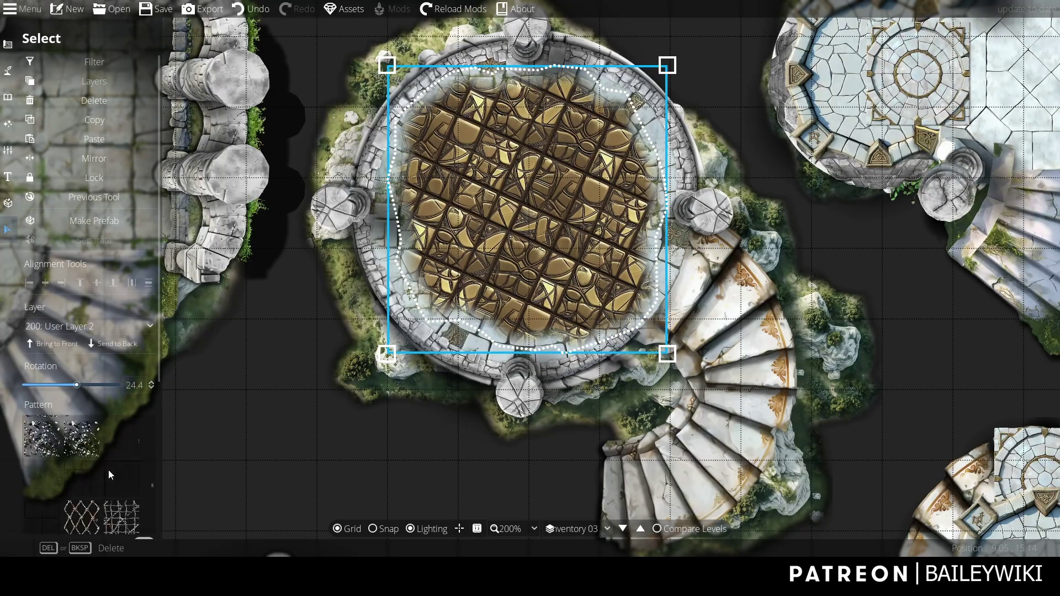
scroll(108, 470, down, 3)
scroll(108, 470, down, 2)
scroll(109, 470, down, 2)
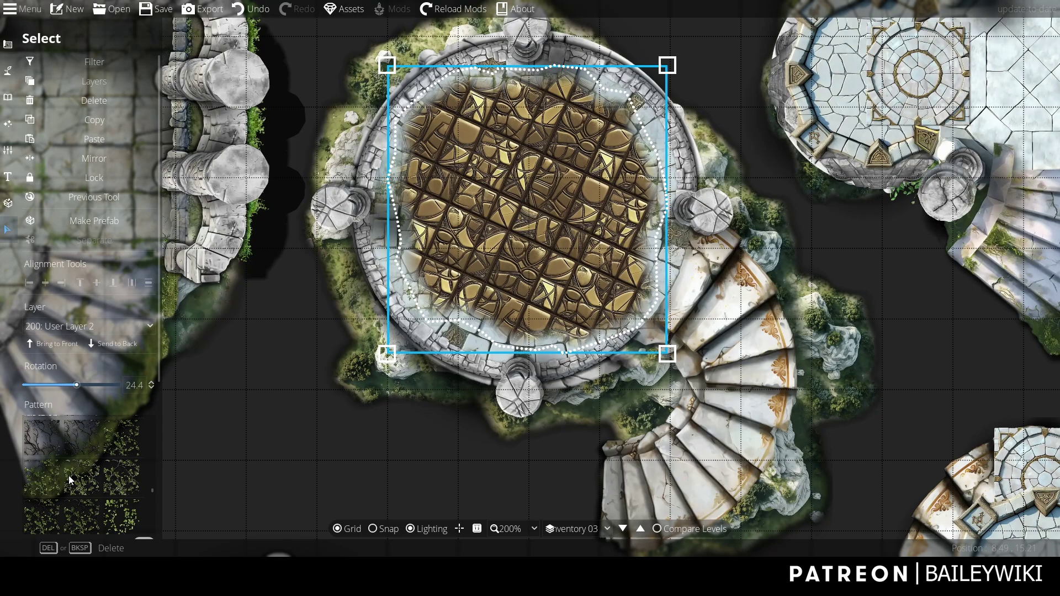
click(82, 478)
click(294, 466)
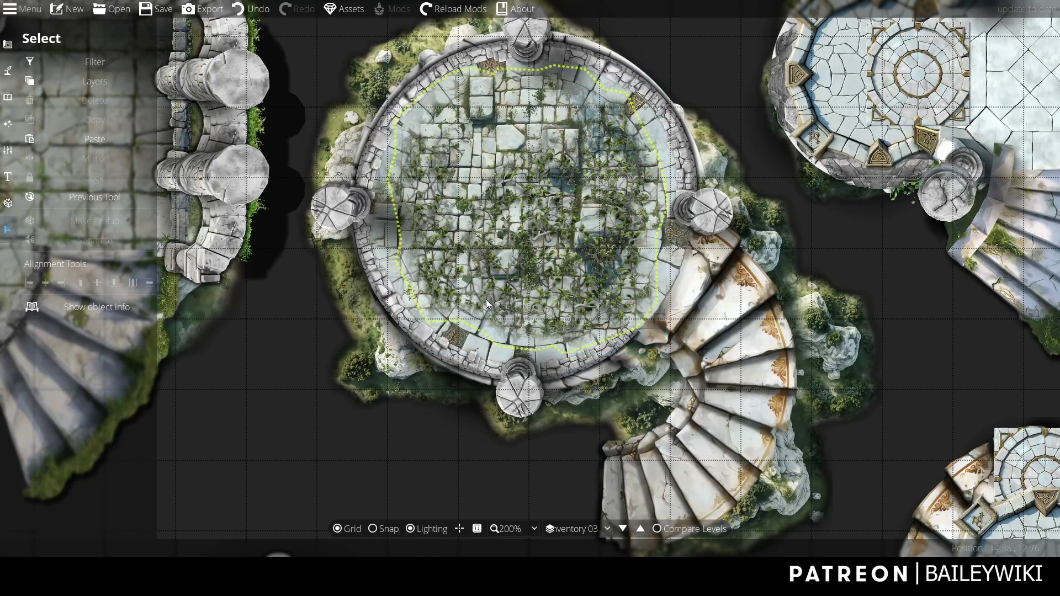
click(508, 264)
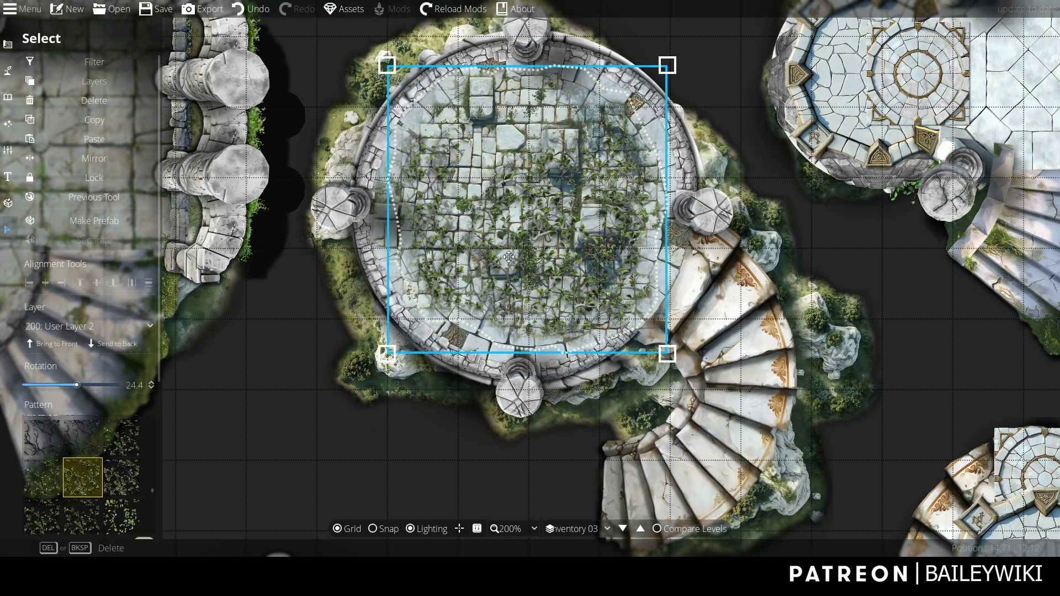
click(338, 440)
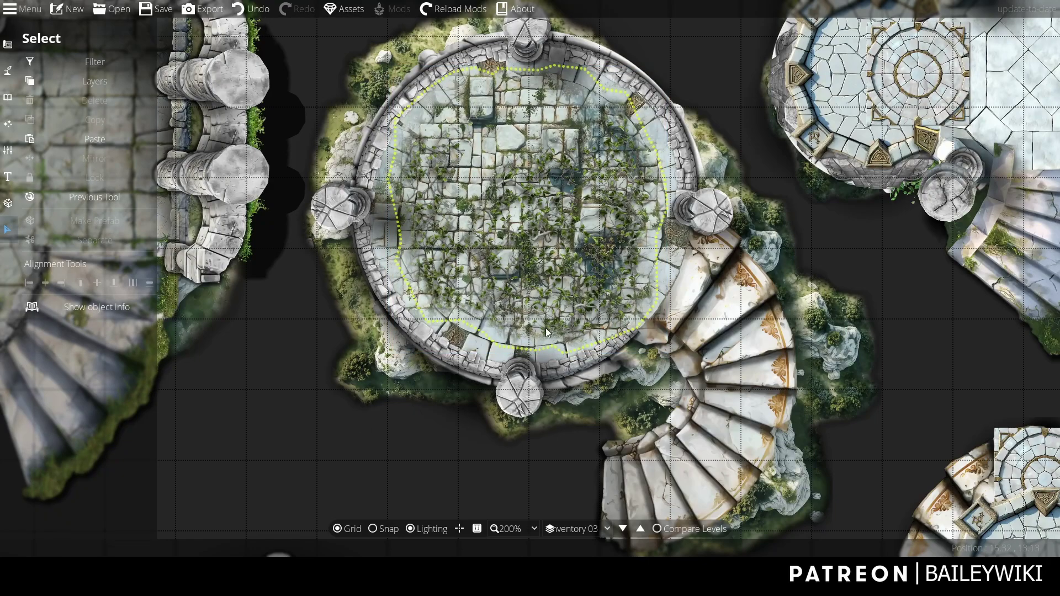
Step: Reselect the floor and rotate its pattern to about −26 degrees
click(609, 218)
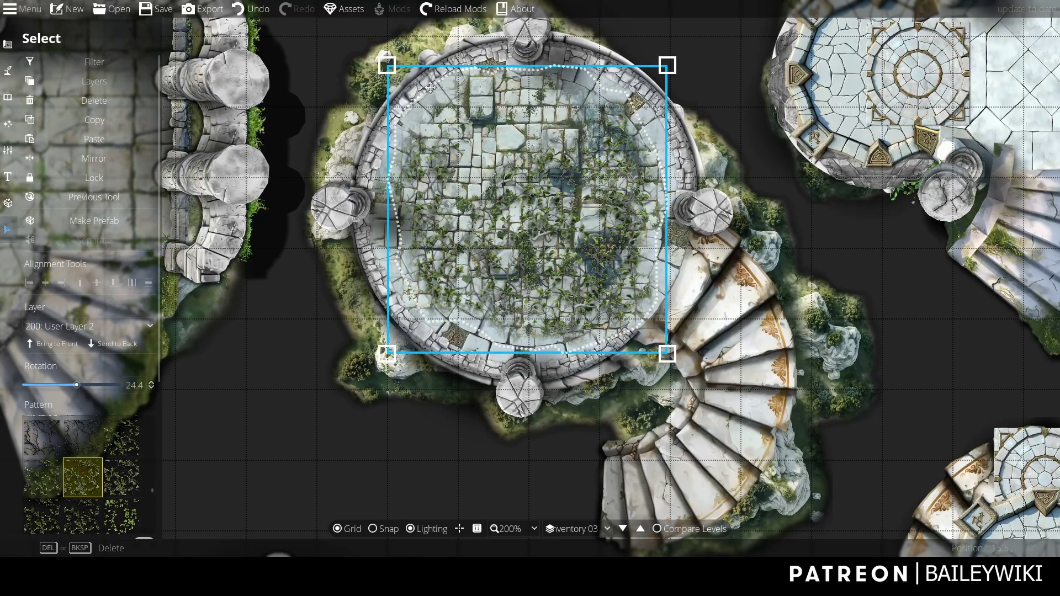
click(468, 409)
click(497, 273)
drag(77, 385, 63, 387)
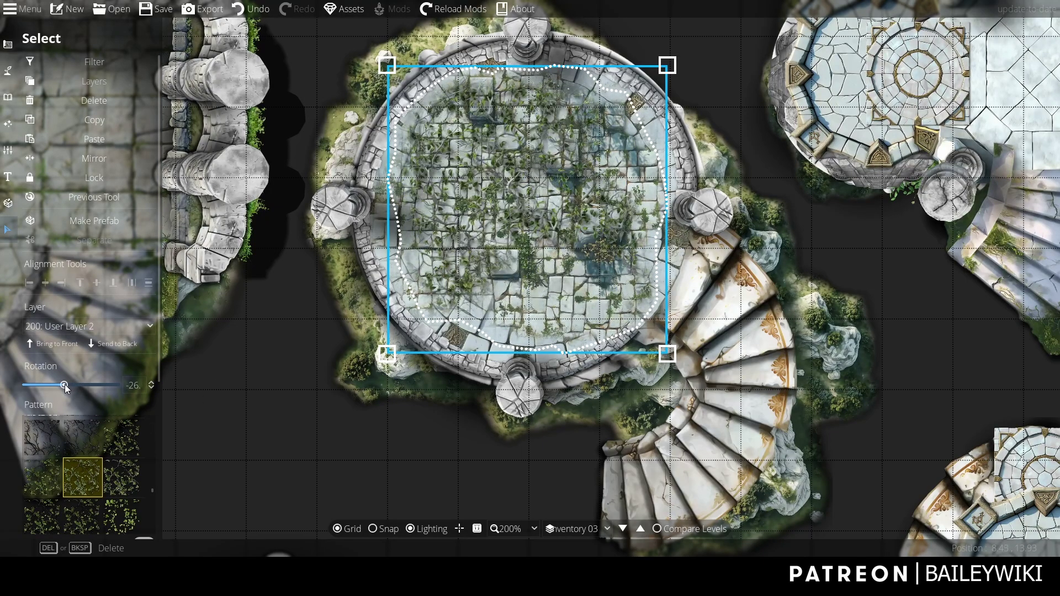
Step: Try red carpet and green swamp fills, then delete the patterned floor piece
click(245, 499)
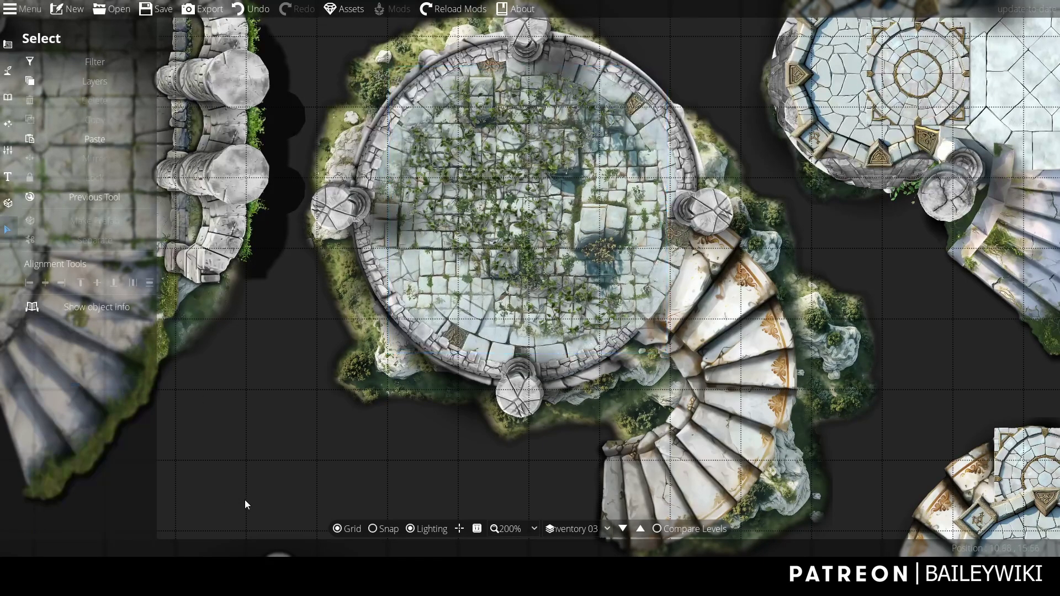
click(512, 286)
scroll(117, 473, down, 5)
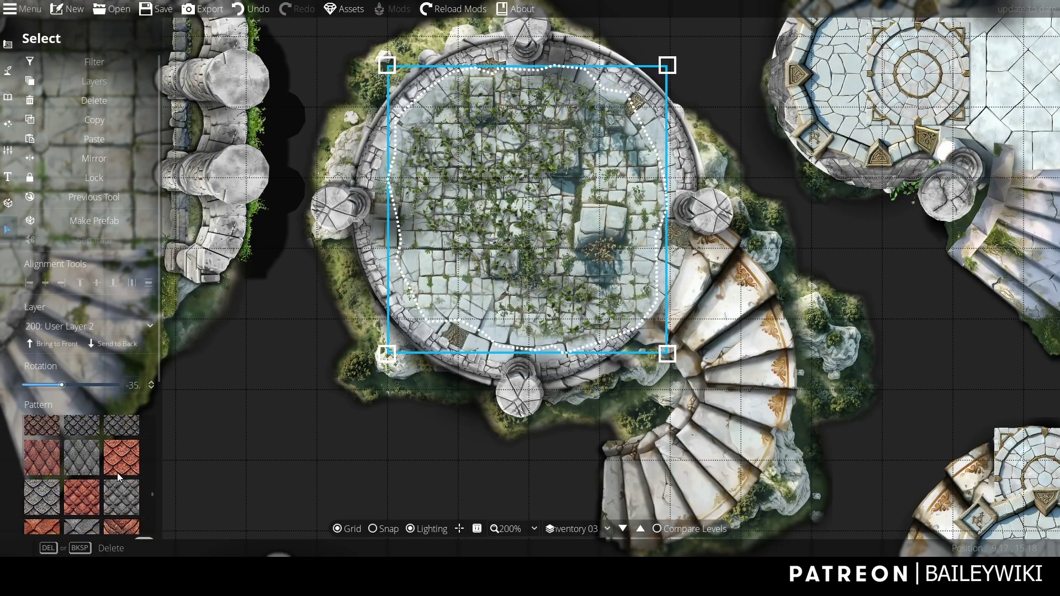
scroll(117, 472, down, 5)
scroll(117, 474, down, 5)
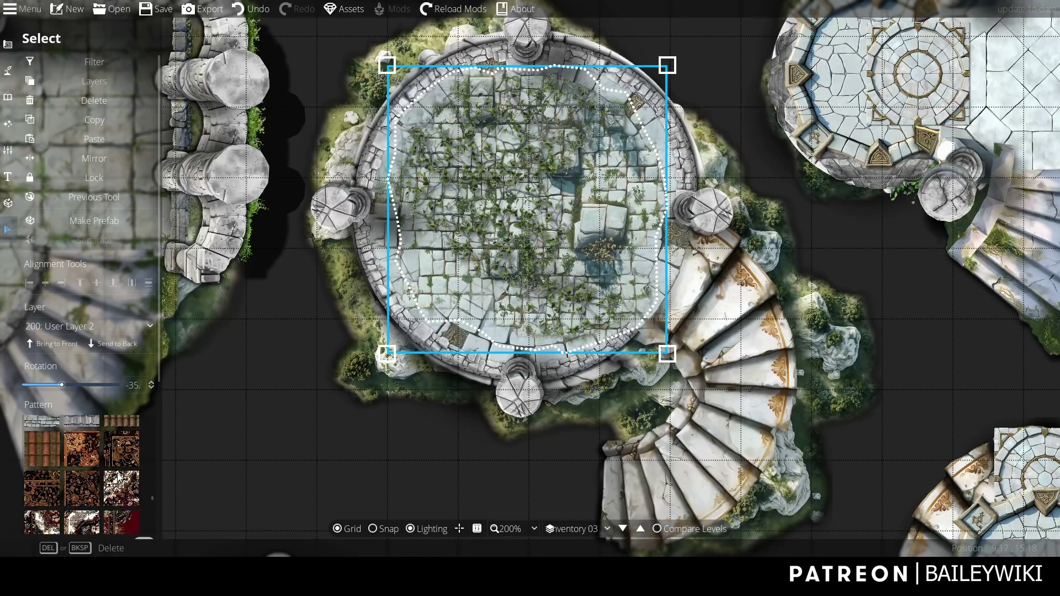
scroll(117, 473, down, 5)
click(121, 436)
scroll(107, 468, down, 5)
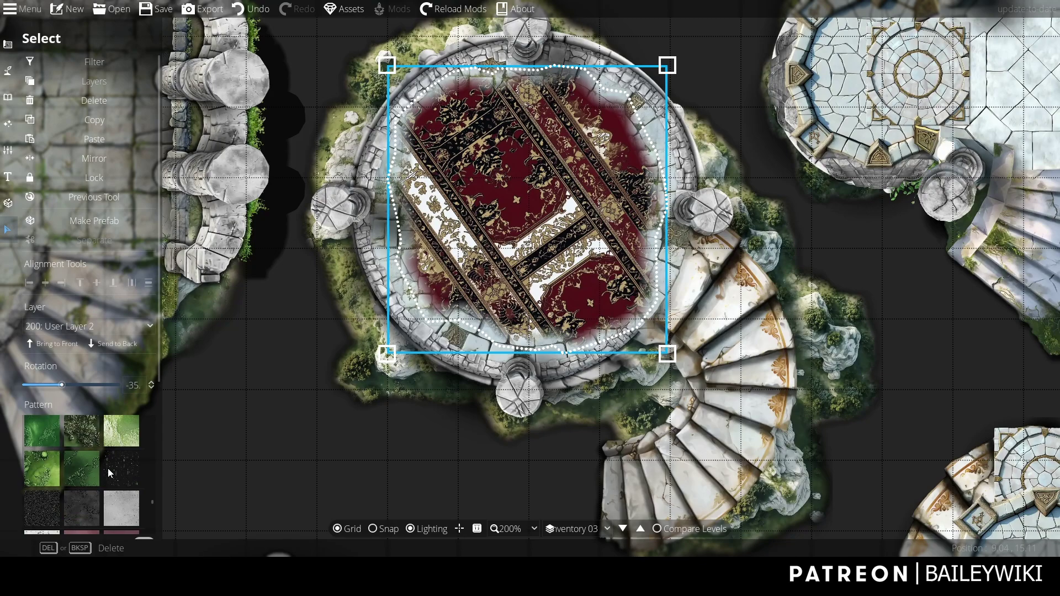
scroll(108, 468, down, 5)
scroll(108, 468, down, 5)
click(83, 469)
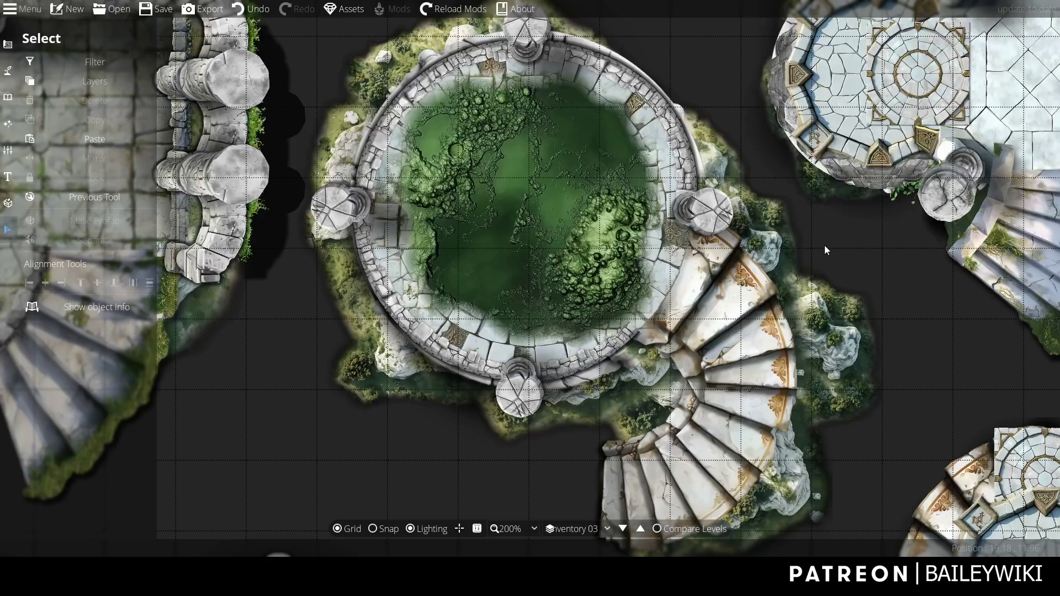
click(568, 245)
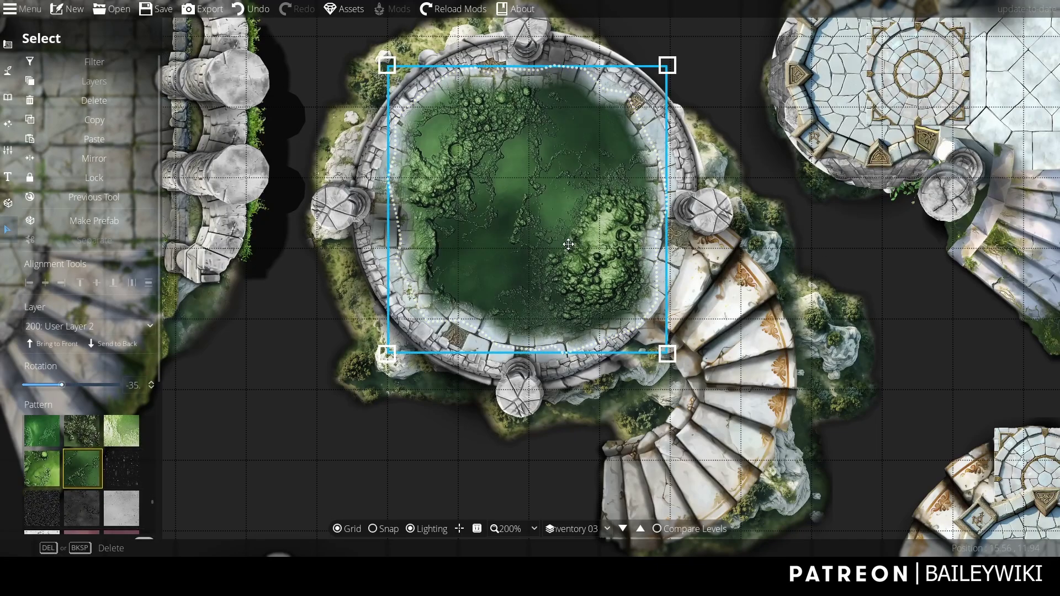
key(Delete)
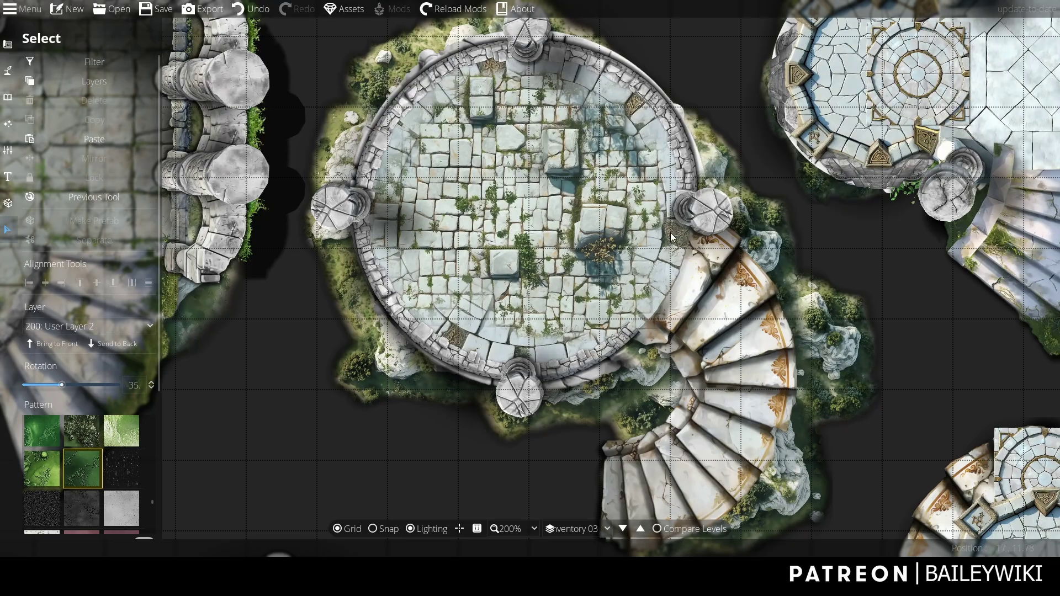
scroll(673, 236, down, 5)
scroll(673, 236, down, 3)
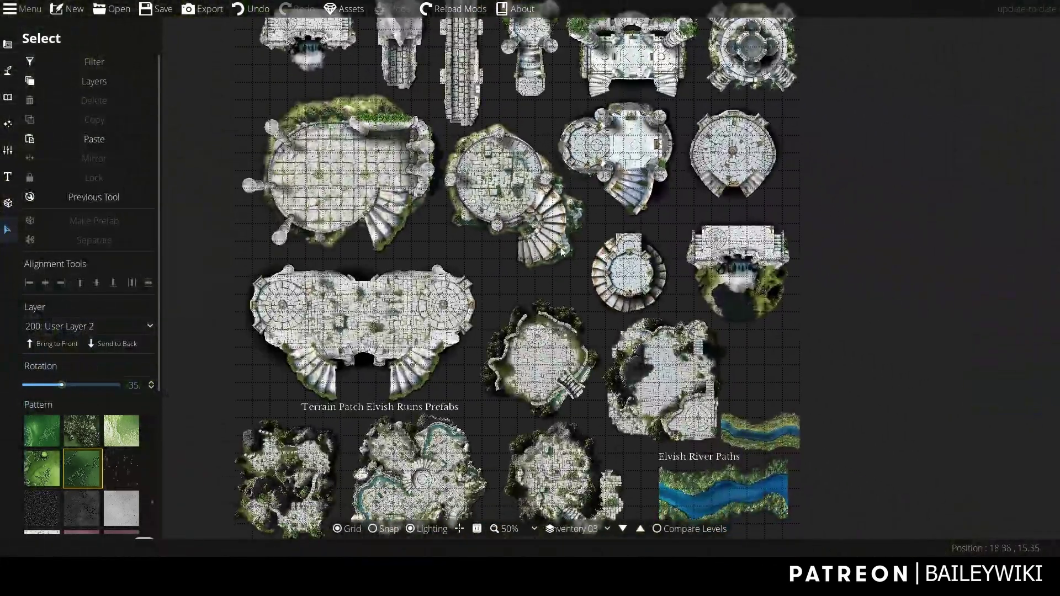
scroll(563, 249, up, 4)
scroll(563, 181, down, 3)
scroll(571, 364, down, 2)
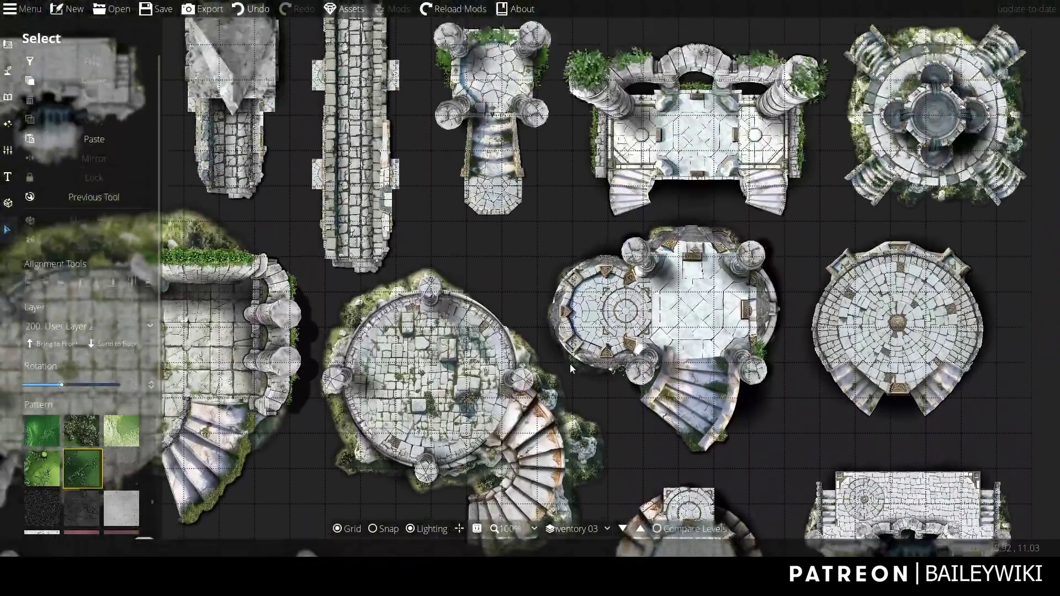
scroll(527, 296, up, 4)
scroll(525, 296, down, 5)
scroll(527, 295, up, 1)
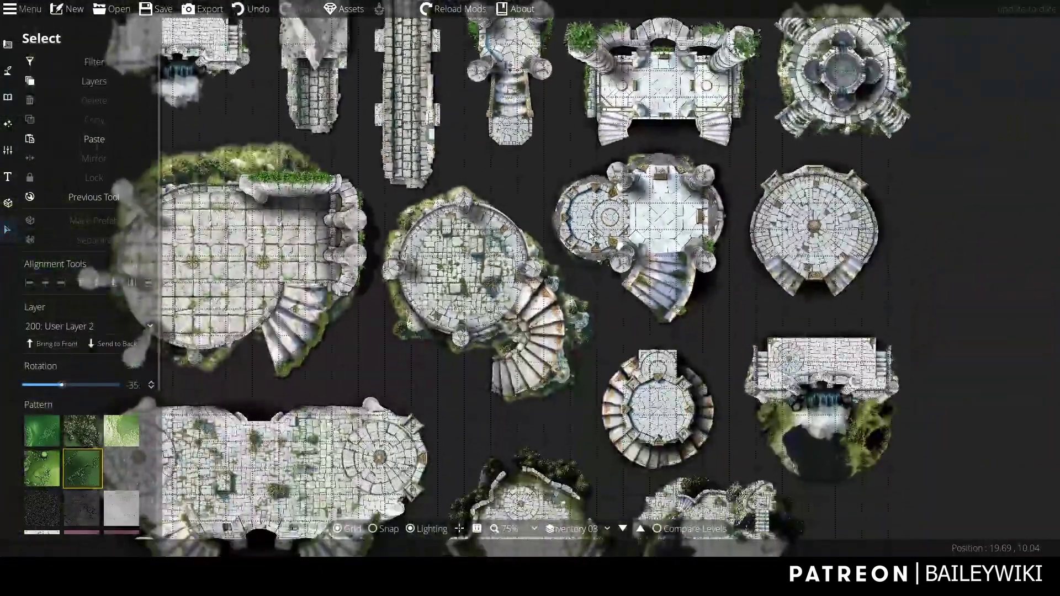